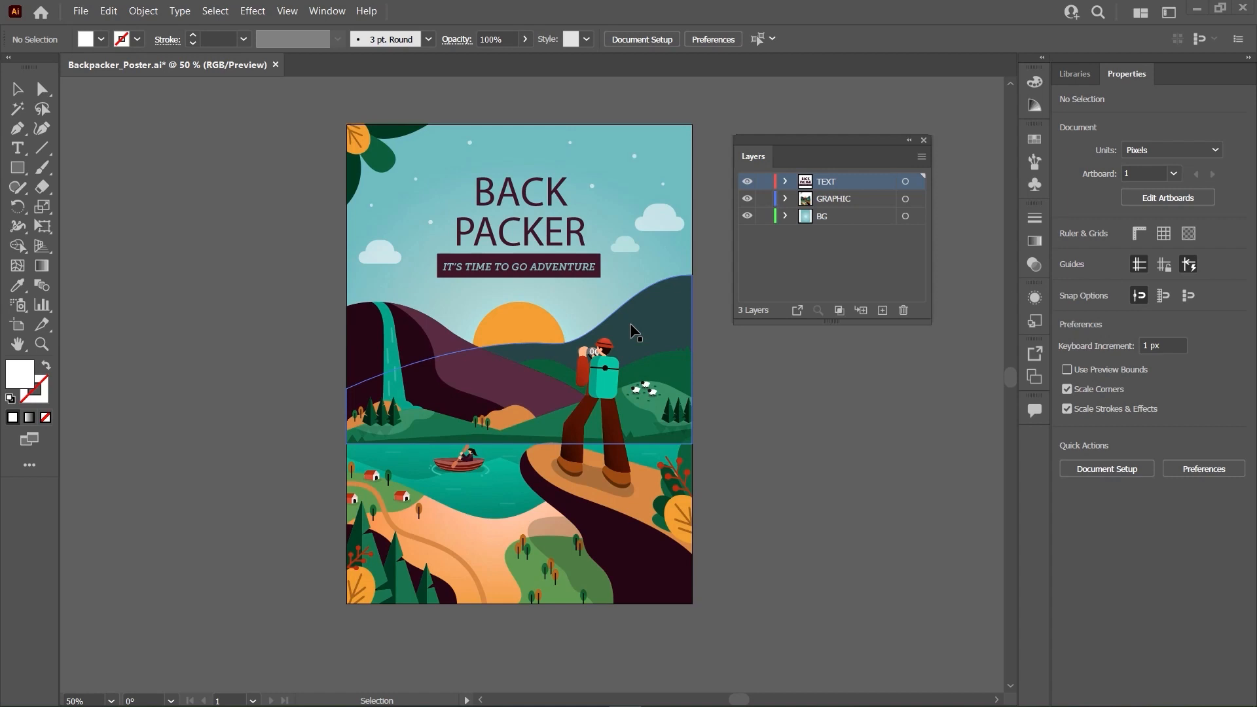
{"action": "scroll", "coordinate": [630, 323], "scroll_direction": "down", "scroll_amount": 1}
{"action": "scroll", "coordinate": [630, 323], "scroll_direction": "up", "scroll_amount": 1}
{"action": "scroll", "coordinate": [630, 323], "scroll_direction": "down", "scroll_amount": 2}
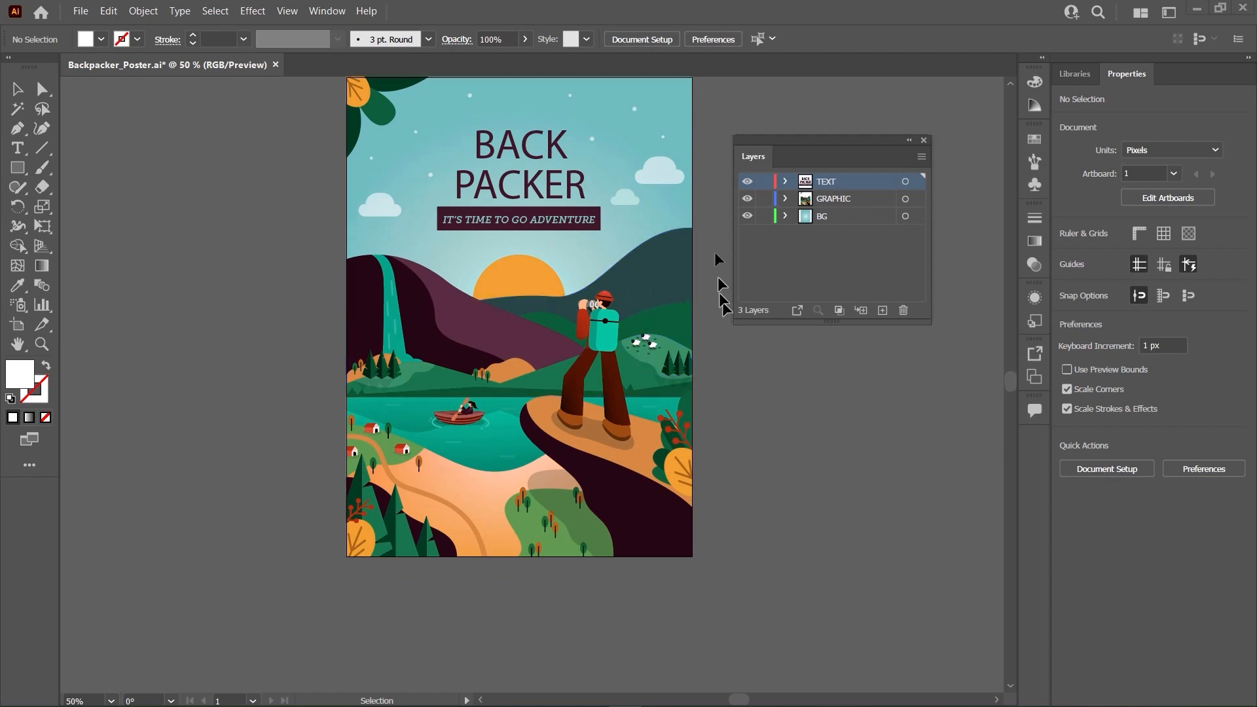
{"action": "scroll", "coordinate": [645, 338], "scroll_direction": "up", "scroll_amount": 1}
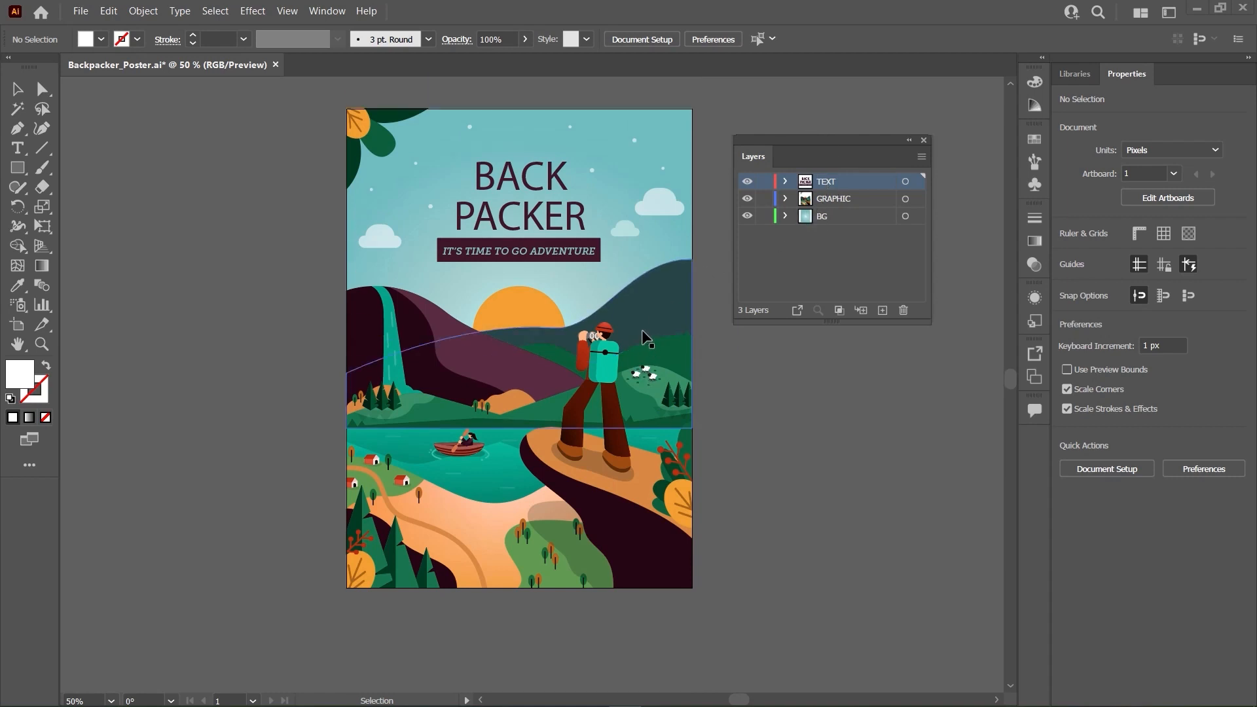
{"action": "scroll", "coordinate": [639, 321], "scroll_direction": "up", "scroll_amount": 1}
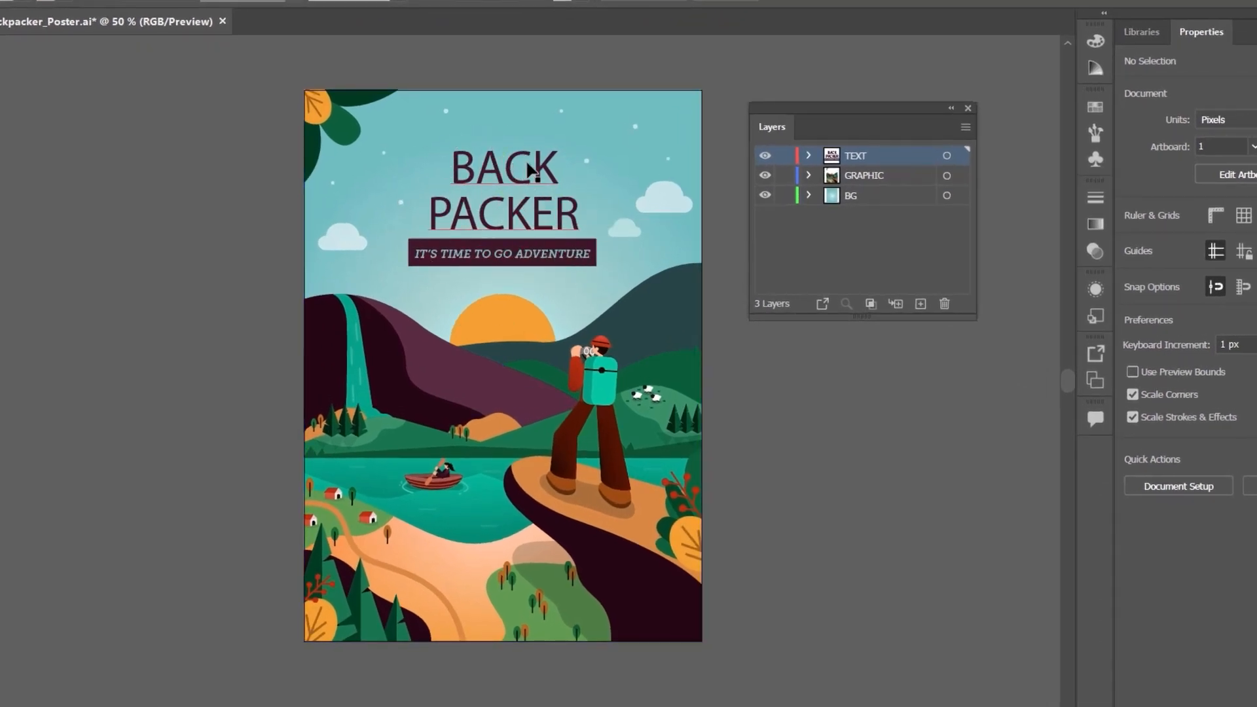
Change the font of the BACK PACKER heading inside its group to Giddyup Std
{"action": "left_click", "coordinate": [510, 168]}
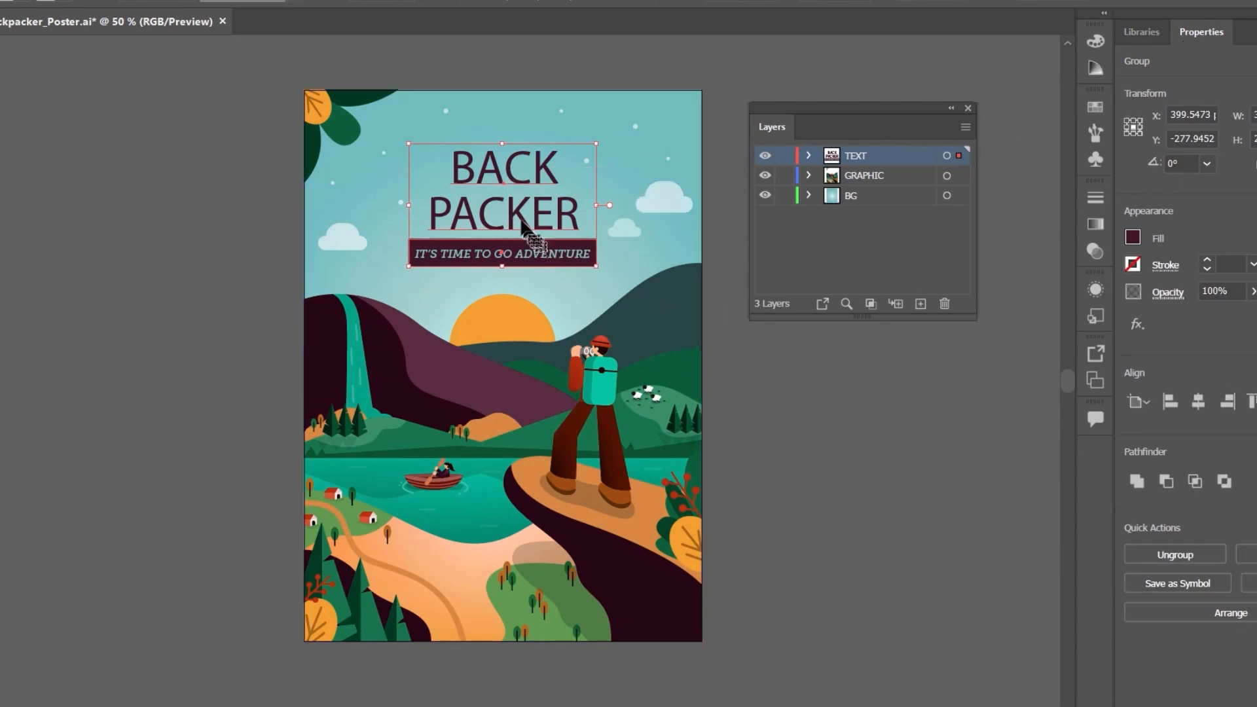
{"action": "double_click", "coordinate": [520, 225]}
{"action": "left_click", "coordinate": [522, 224]}
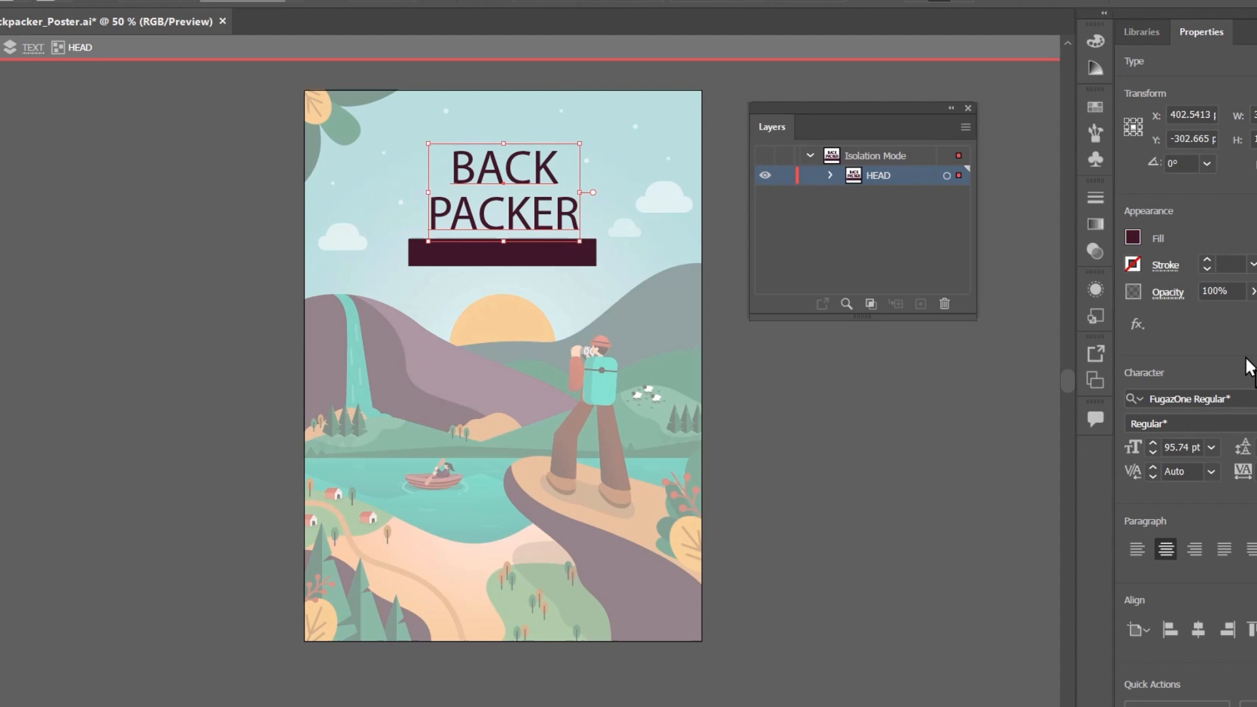
{"action": "left_click", "coordinate": [1189, 399]}
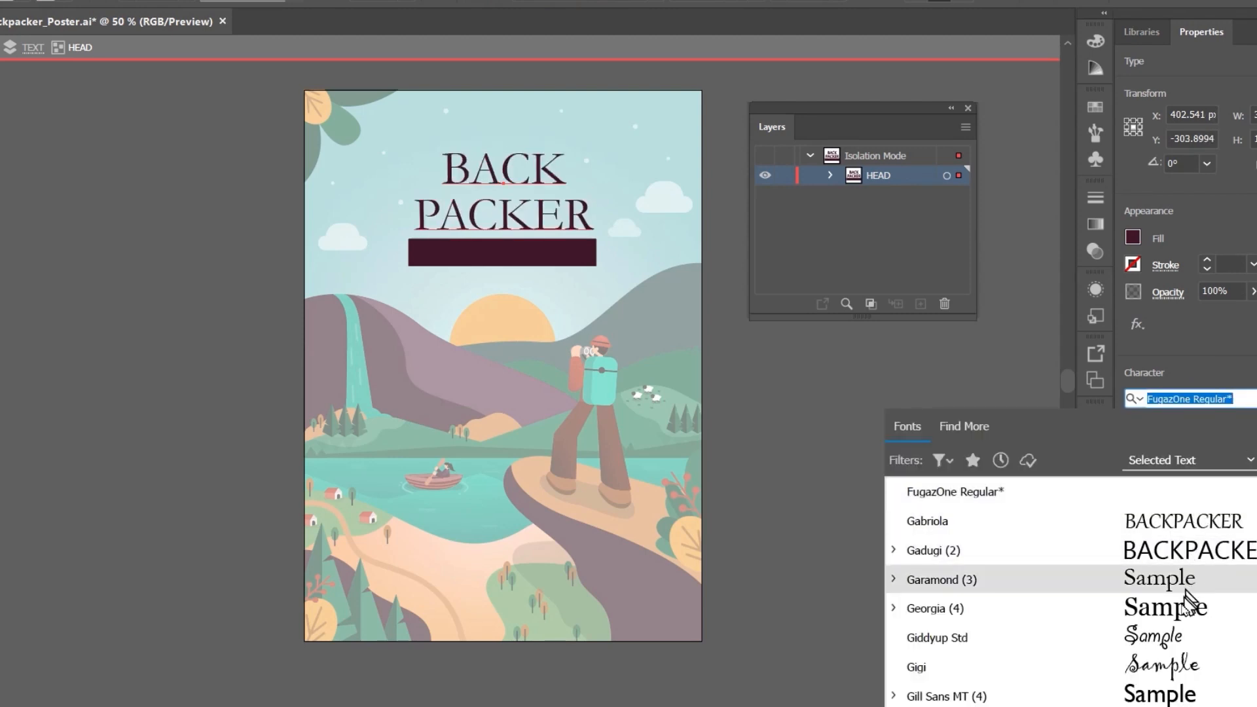
{"action": "left_click", "coordinate": [1176, 628]}
{"action": "double_click", "coordinate": [908, 430]}
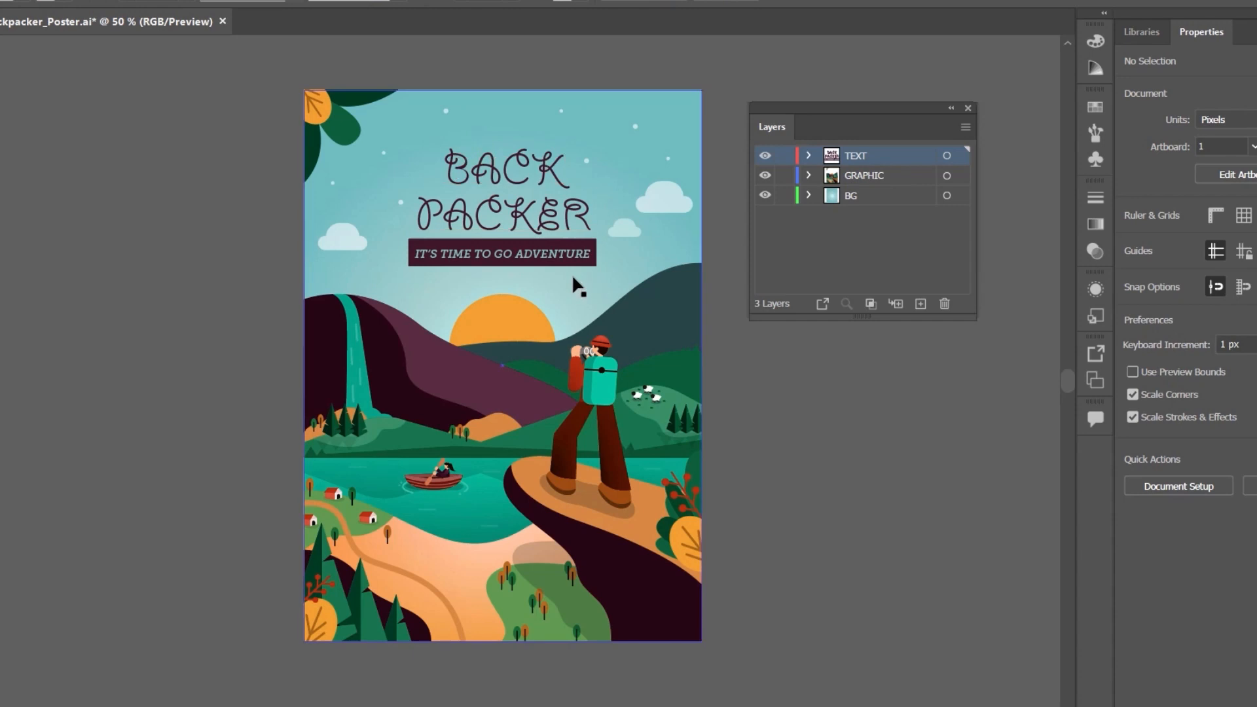
{"action": "left_click", "coordinate": [542, 221]}
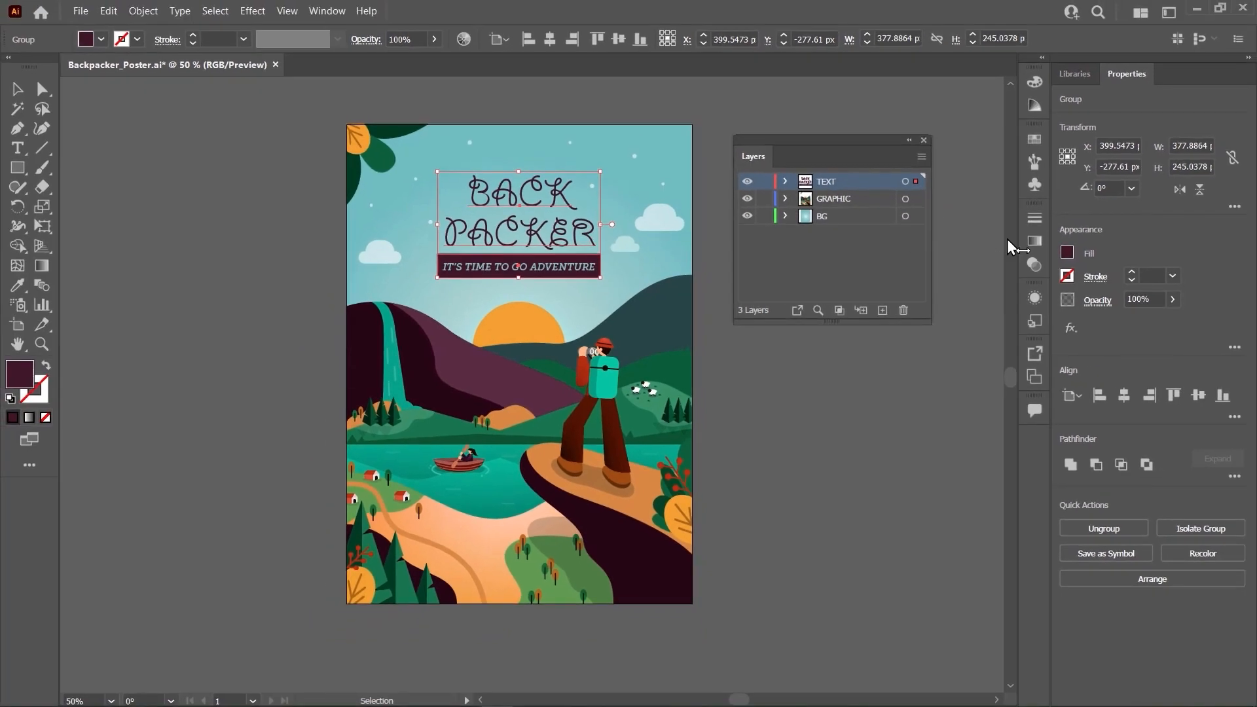
{"action": "left_click", "coordinate": [800, 343]}
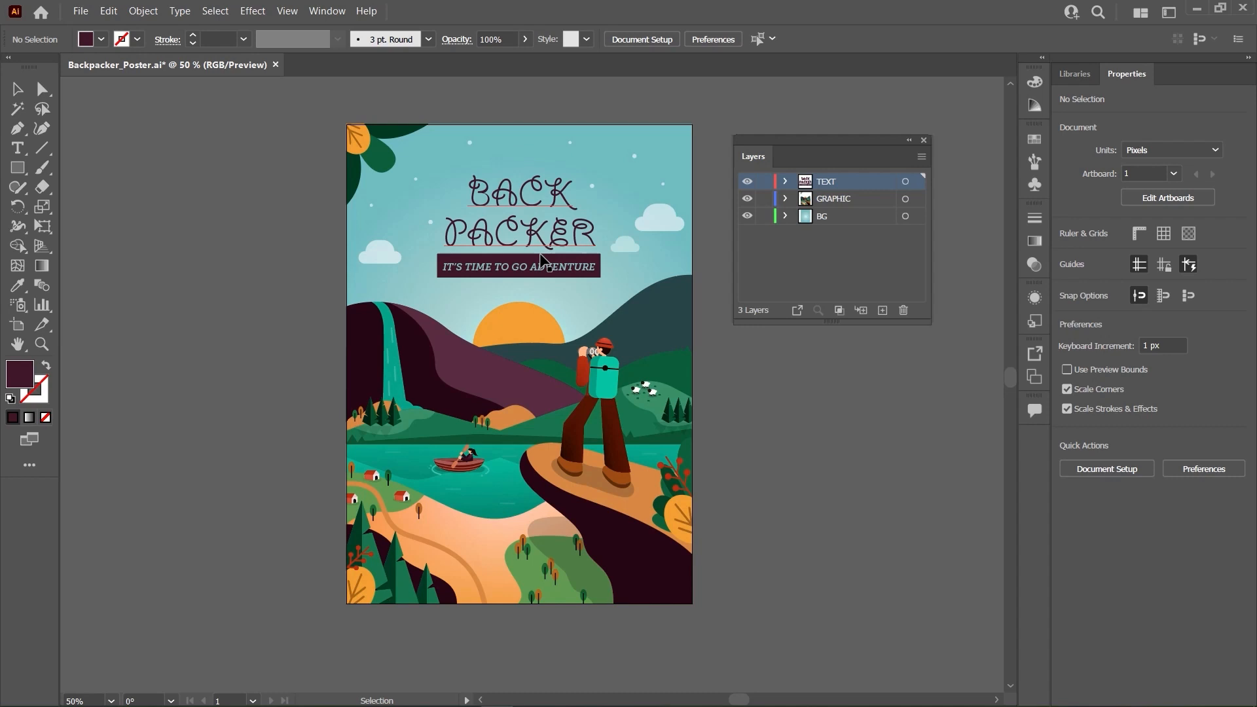
Undo the font change on the BACK PACKER heading
{"action": "left_click", "coordinate": [108, 11]}
{"action": "left_click", "coordinate": [129, 23]}
{"action": "left_click", "coordinate": [760, 423]}
{"action": "double_click", "coordinate": [761, 423]}
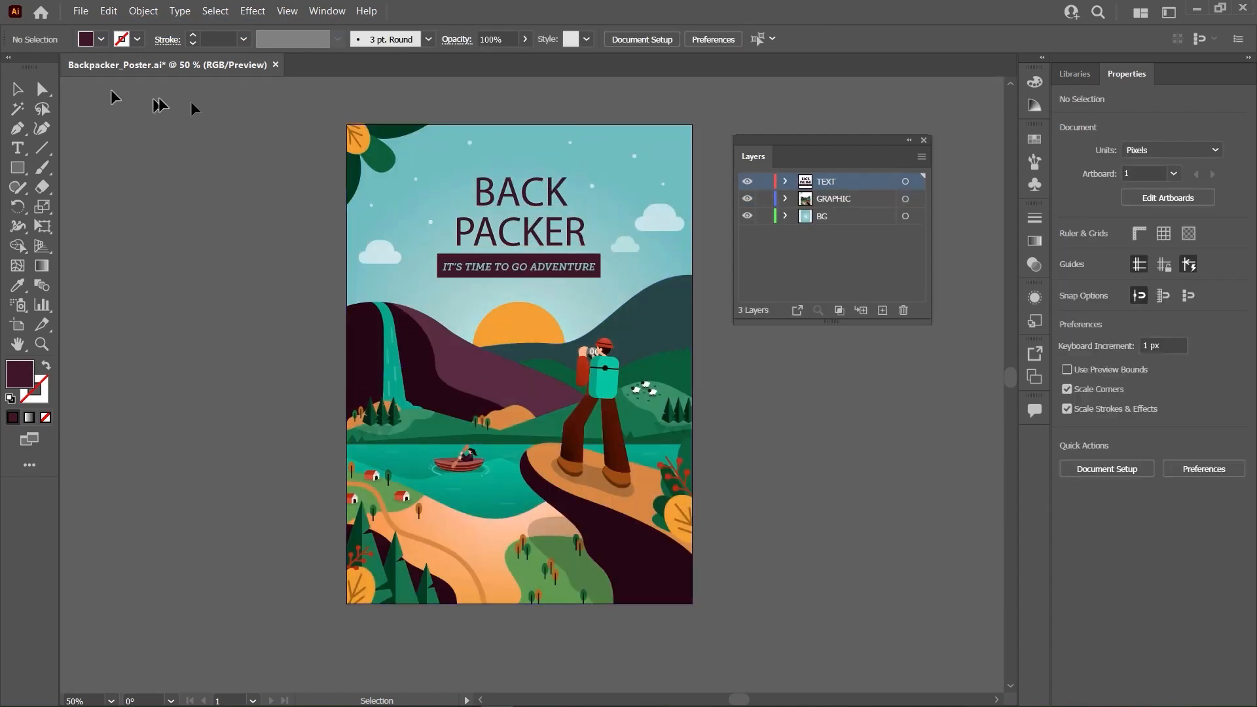
Redo the undone font change on the BACK PACKER heading
{"action": "left_click", "coordinate": [108, 11]}
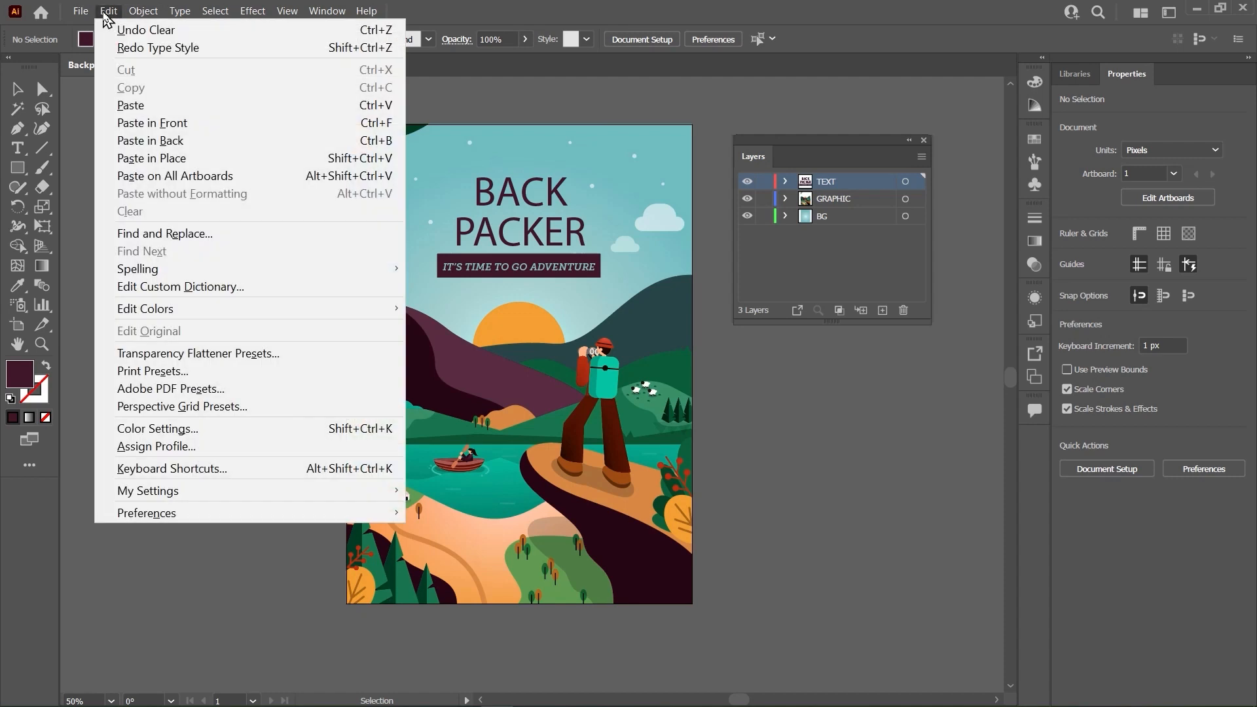
{"action": "left_click", "coordinate": [123, 57]}
{"action": "left_click", "coordinate": [808, 476]}
{"action": "double_click", "coordinate": [808, 477]}
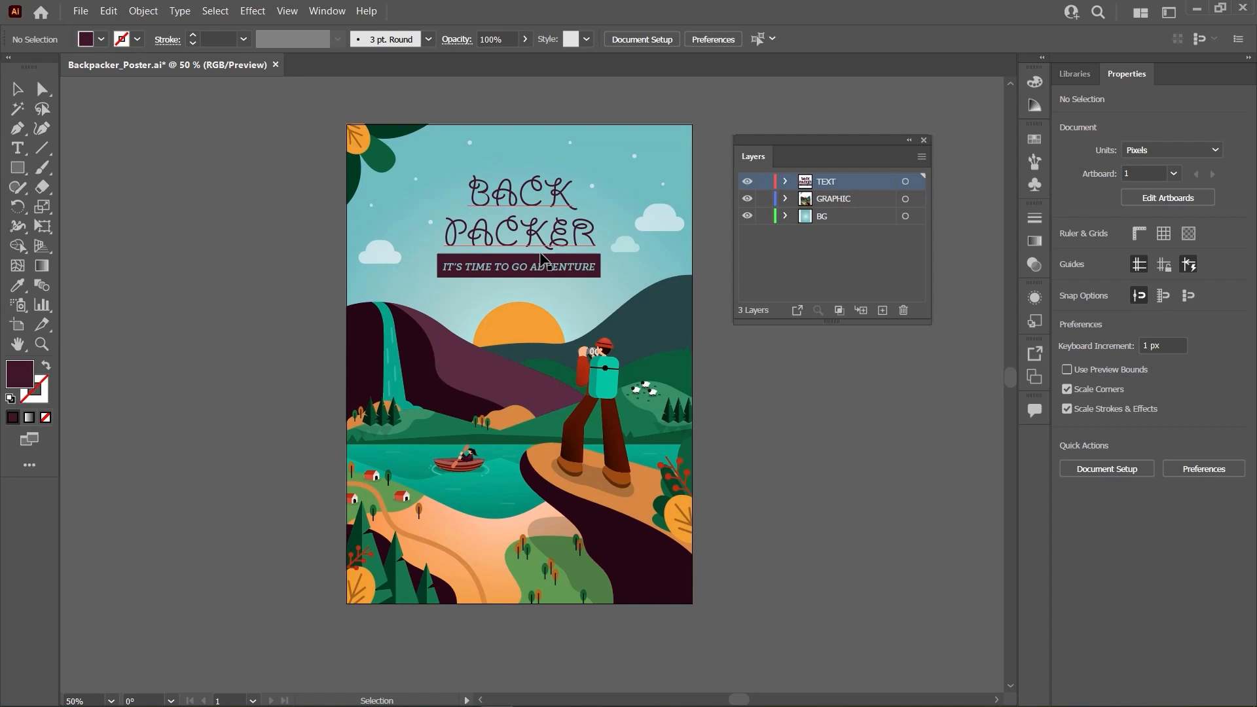
{"action": "scroll", "coordinate": [540, 252], "scroll_direction": "up", "scroll_amount": 3}
{"action": "scroll", "coordinate": [542, 250], "scroll_direction": "down", "scroll_amount": 3}
{"action": "scroll", "coordinate": [543, 246], "scroll_direction": "up", "scroll_amount": 3}
{"action": "scroll", "coordinate": [543, 247], "scroll_direction": "down", "scroll_amount": 4}
{"action": "scroll", "coordinate": [555, 251], "scroll_direction": "up", "scroll_amount": 2}
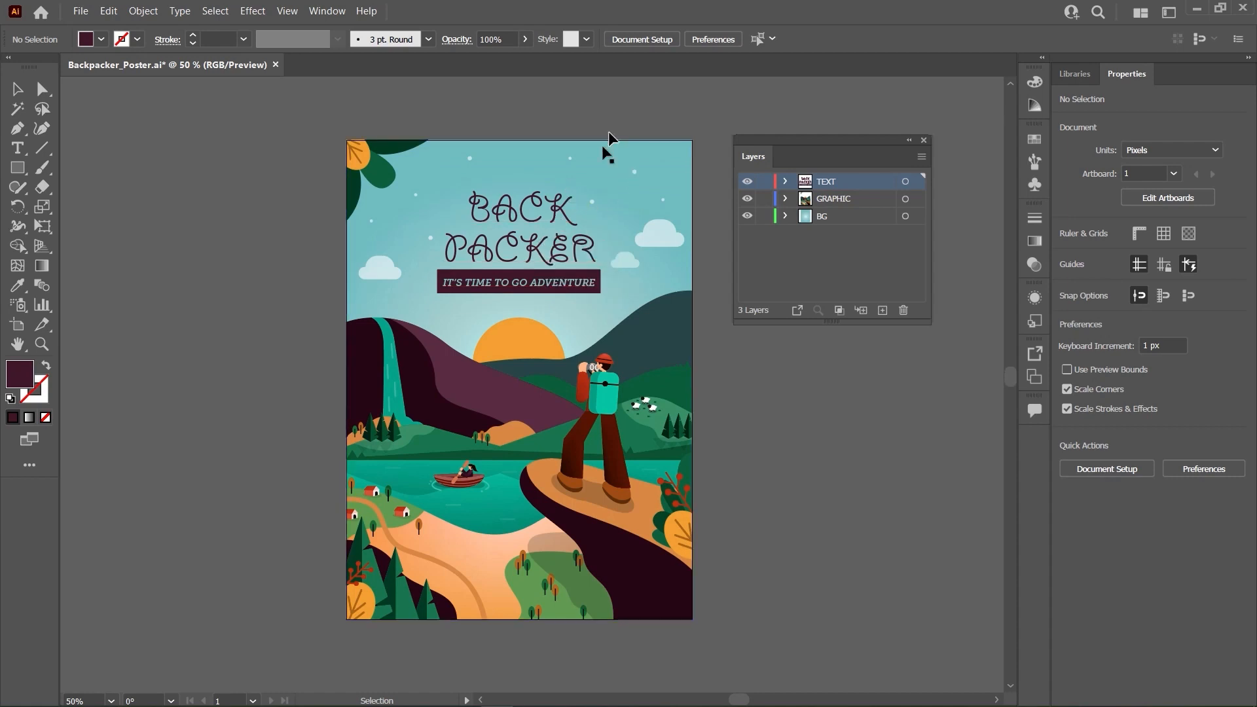
{"action": "double_click", "coordinate": [535, 231]}
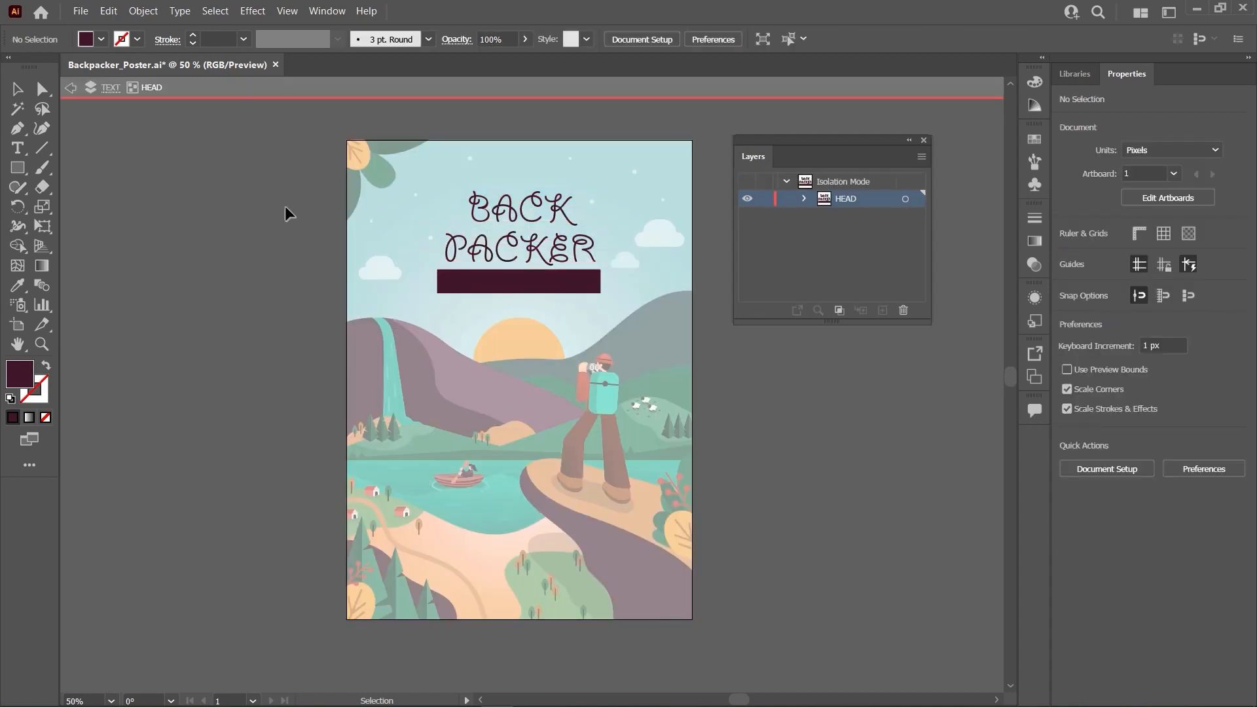
{"action": "double_click", "coordinate": [285, 206]}
Lock the heading group with its tagline, and try to select it on the artboard
{"action": "left_click", "coordinate": [523, 213]}
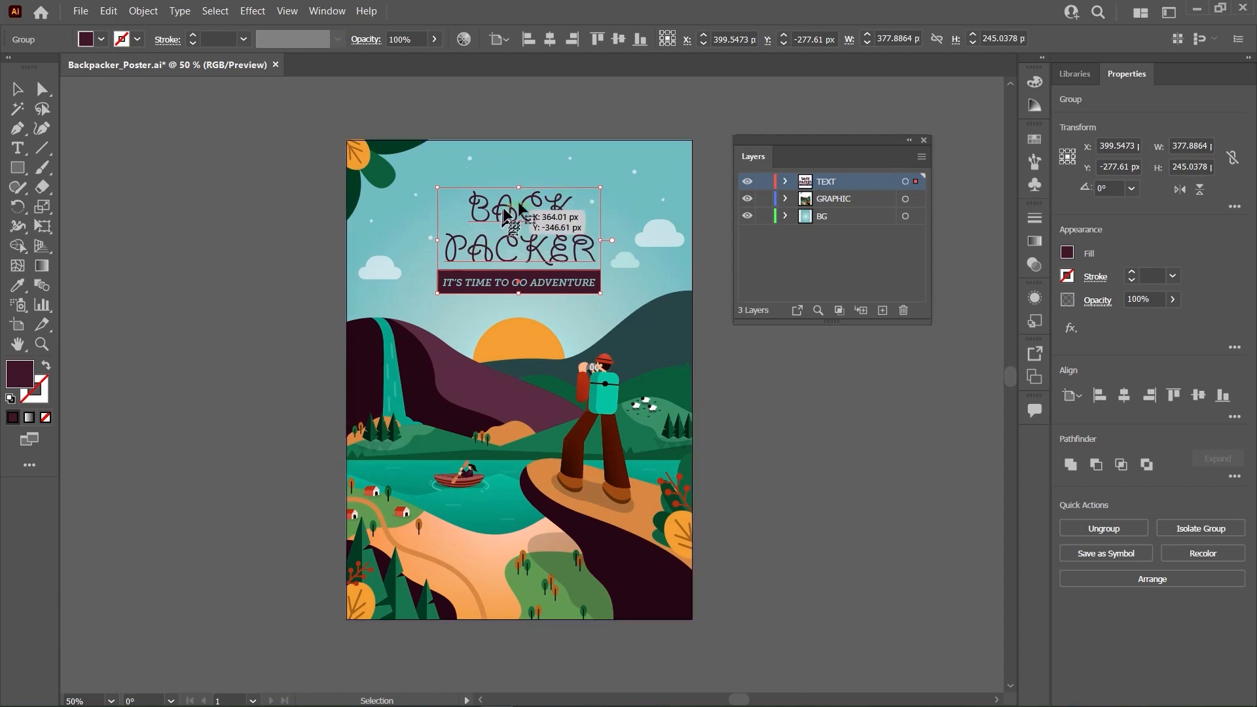
{"action": "left_click", "coordinate": [143, 11]}
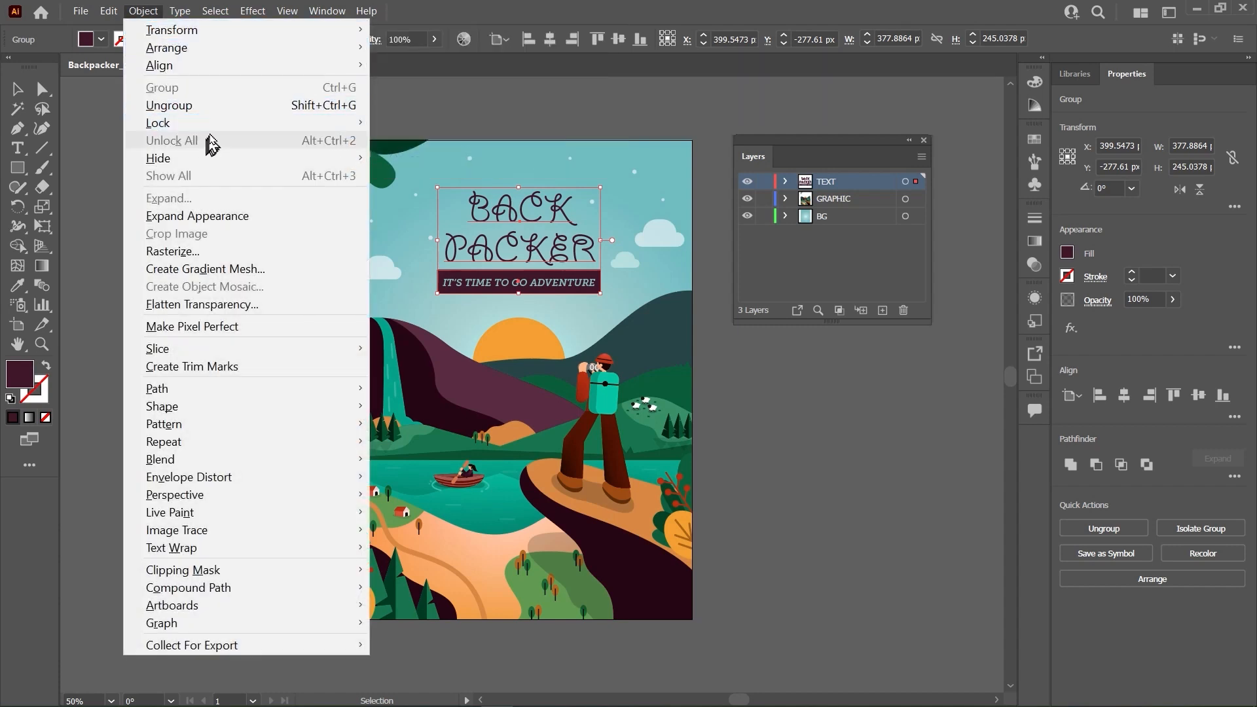
{"action": "mouse_move", "coordinate": [354, 123]}
{"action": "left_click", "coordinate": [396, 124]}
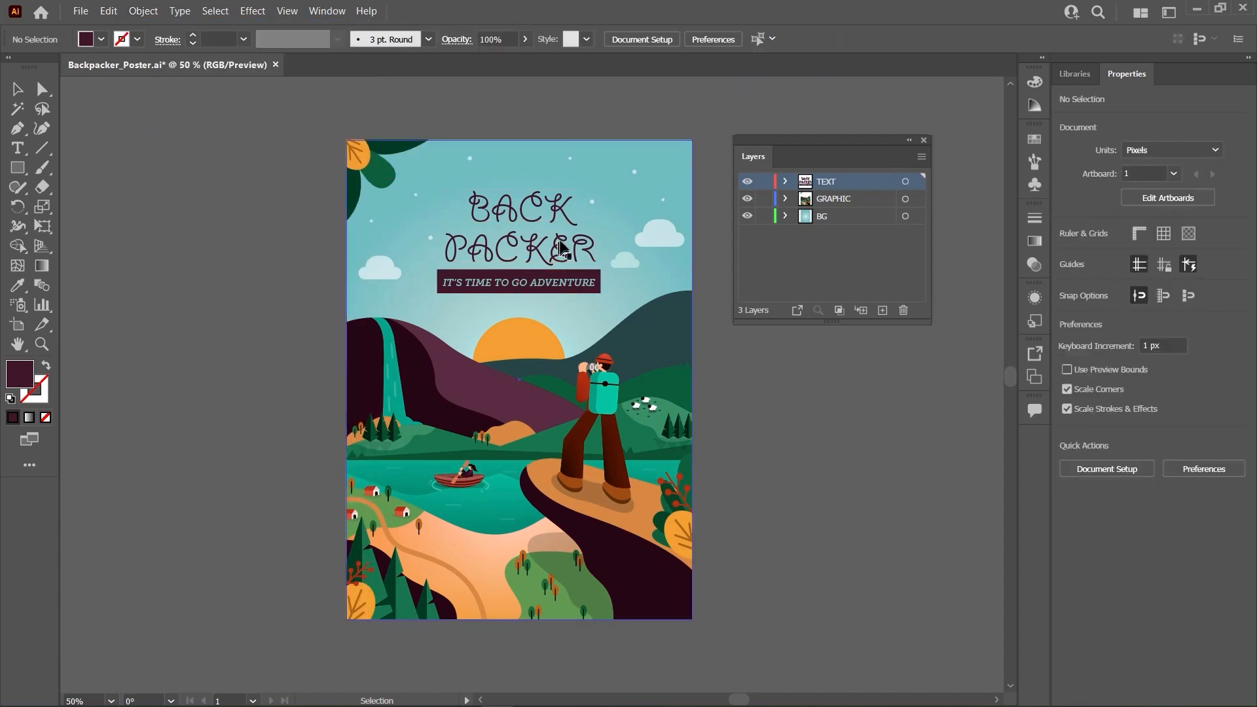
{"action": "left_click", "coordinate": [533, 216]}
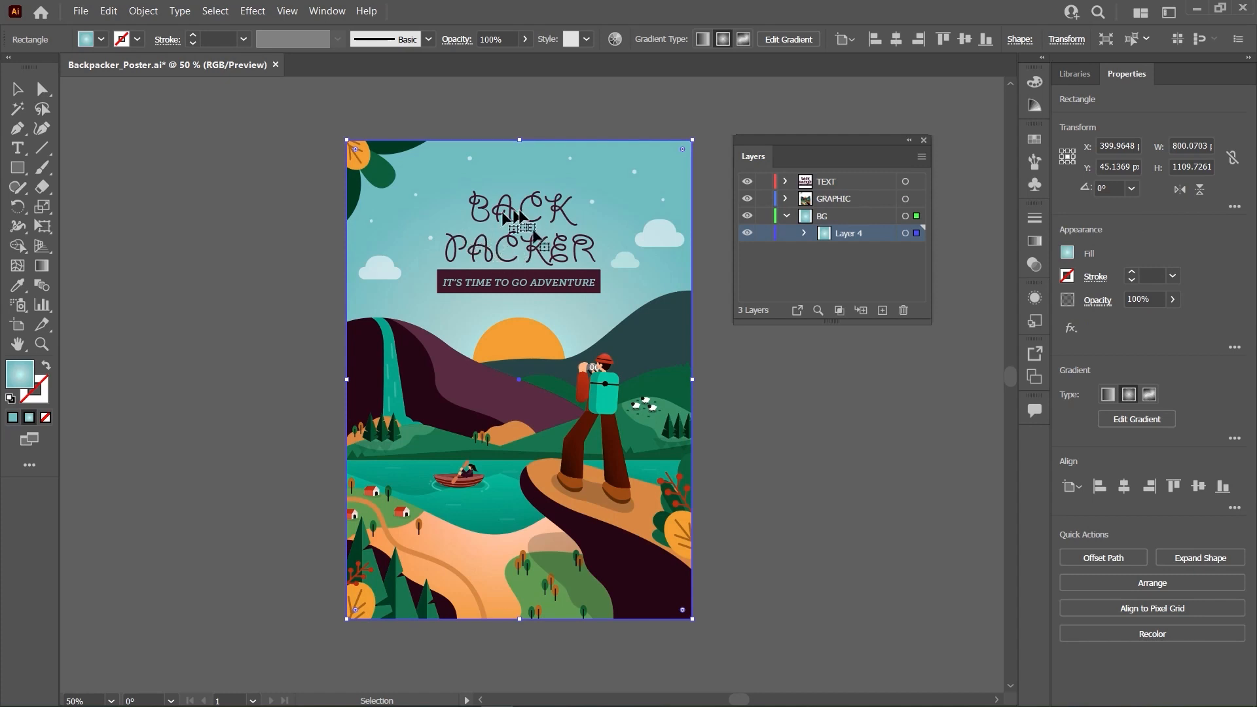
{"action": "left_click", "coordinate": [589, 119]}
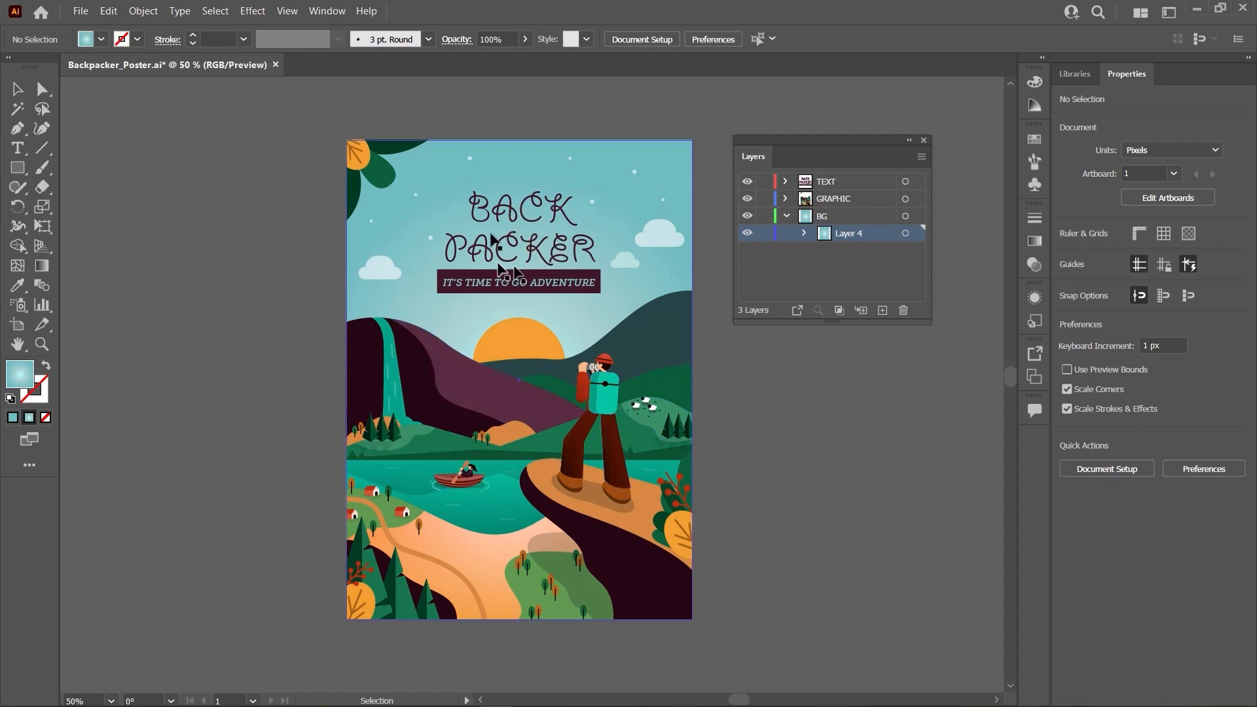
Unlock all locked objects in the poster and clear the selection
{"action": "left_click", "coordinate": [145, 13]}
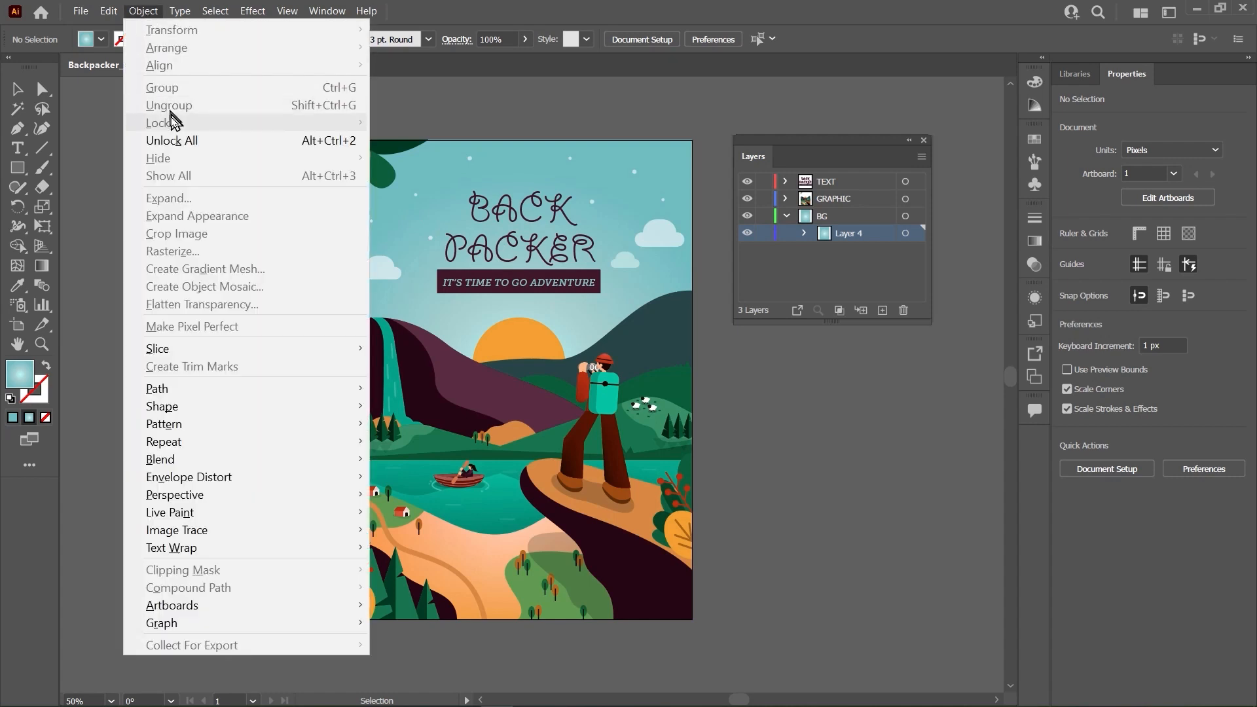
{"action": "left_click", "coordinate": [172, 141]}
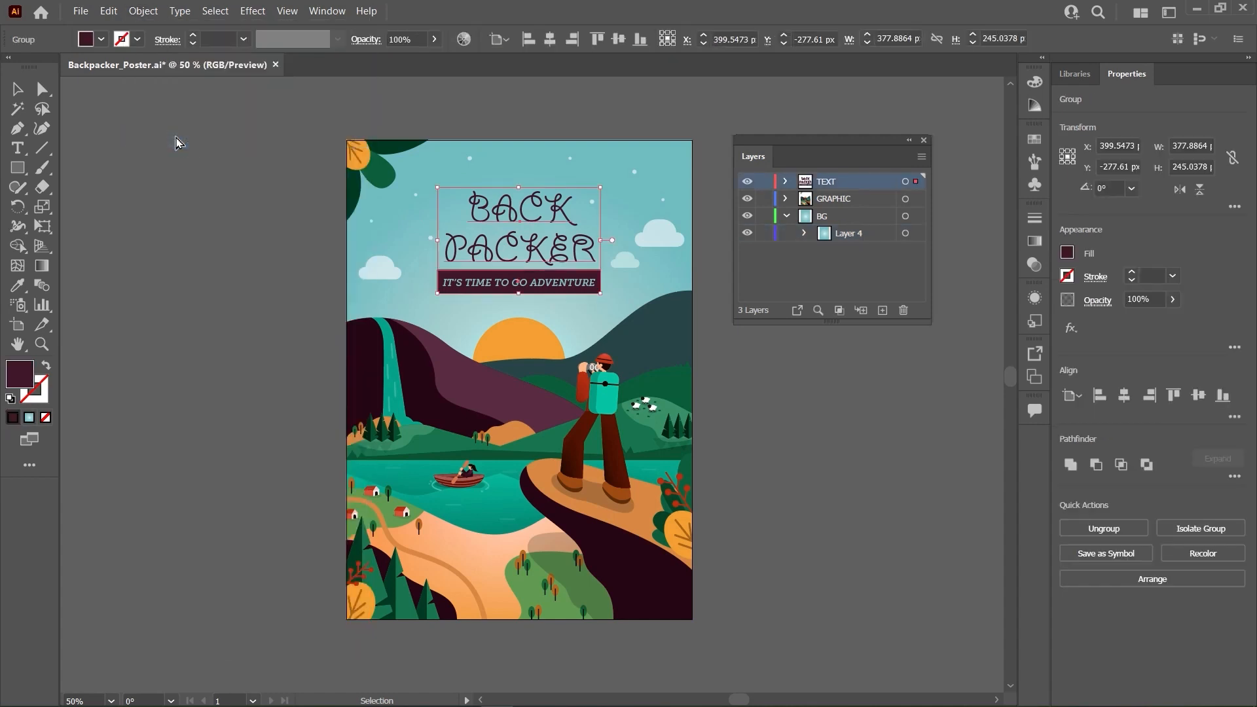
{"action": "left_click", "coordinate": [182, 247]}
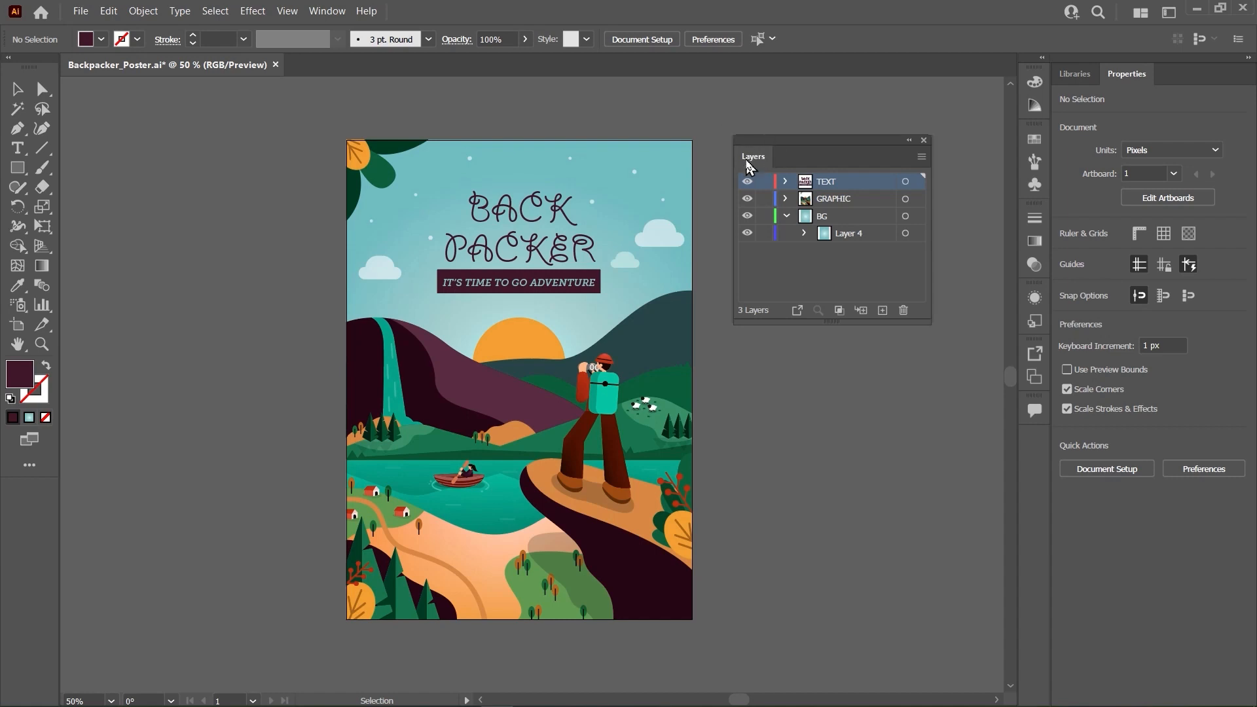
{"action": "left_click", "coordinate": [327, 12]}
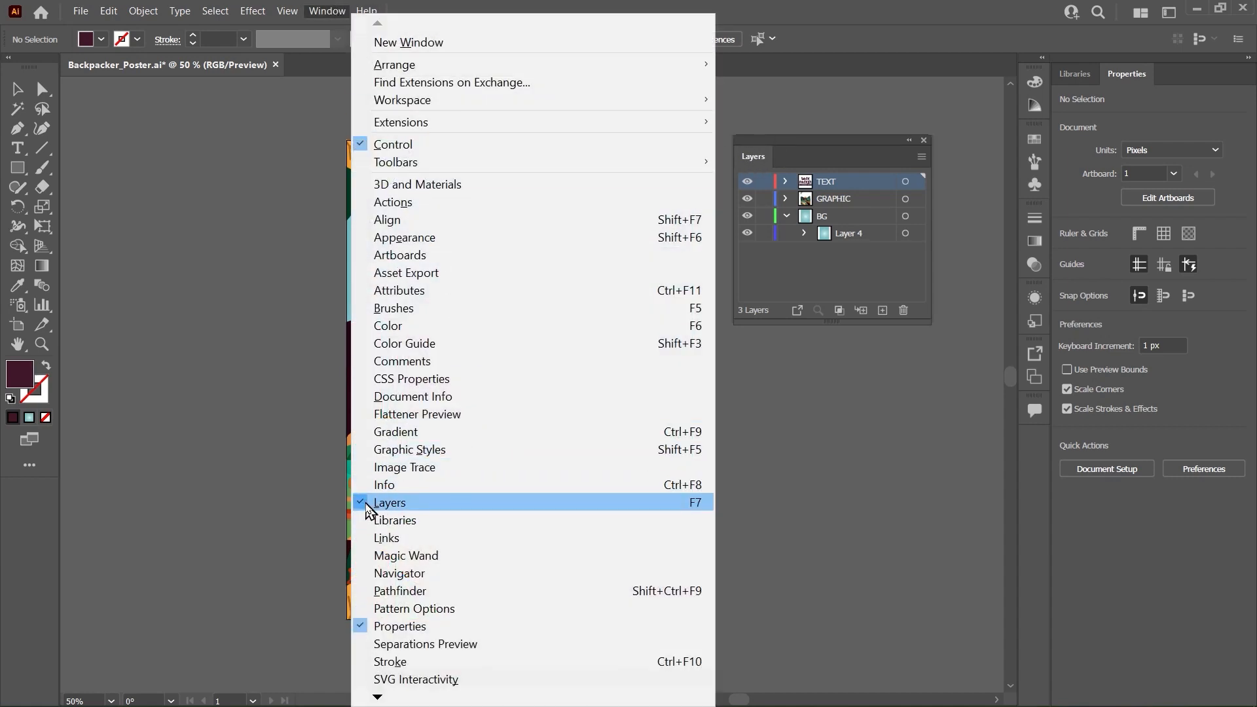
{"action": "left_click", "coordinate": [794, 426]}
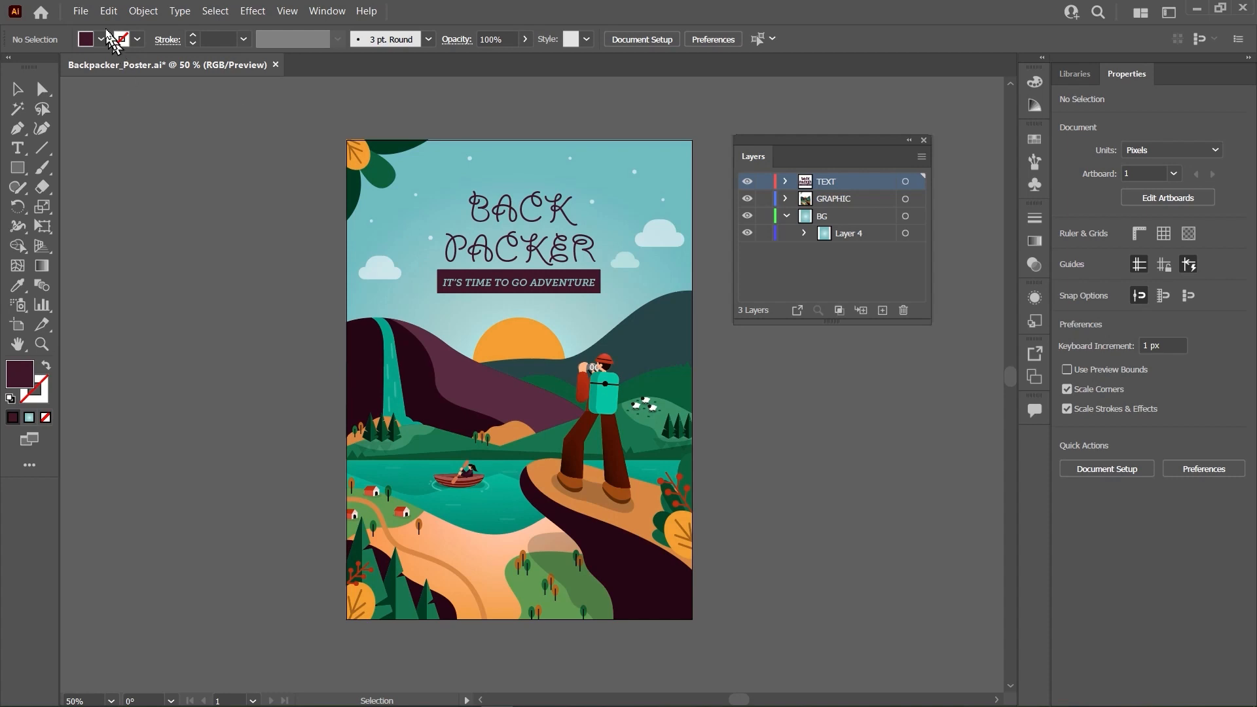
Create a new blank document
{"action": "left_click", "coordinate": [82, 13]}
{"action": "left_click", "coordinate": [98, 29]}
{"action": "left_click", "coordinate": [891, 552]}
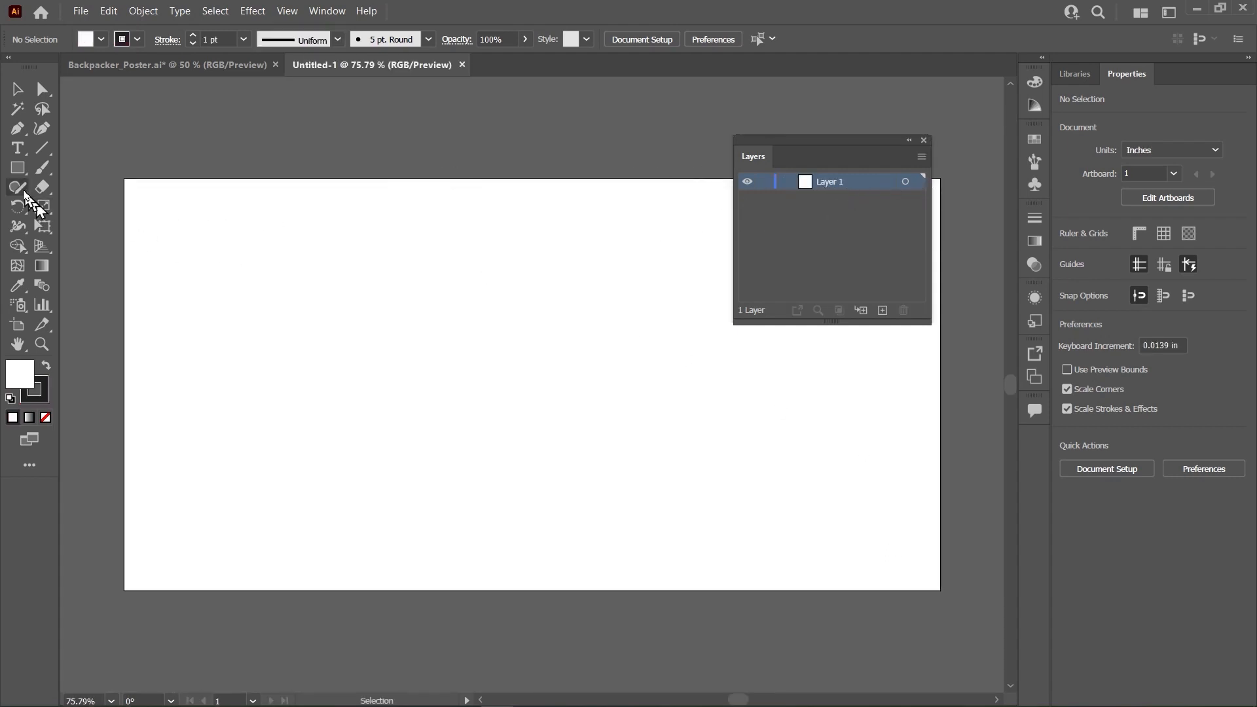
Draw a rectangle about 7.11 by 4.79 in near the artboard's centre and swap its fill and stroke colours
{"action": "left_click", "coordinate": [17, 167]}
{"action": "mouse_move", "coordinate": [325, 271]}
{"action": "left_mouse_down"}
{"action": "mouse_move", "coordinate": [642, 443]}
{"action": "mouse_move", "coordinate": [660, 492]}
{"action": "left_mouse_up"}
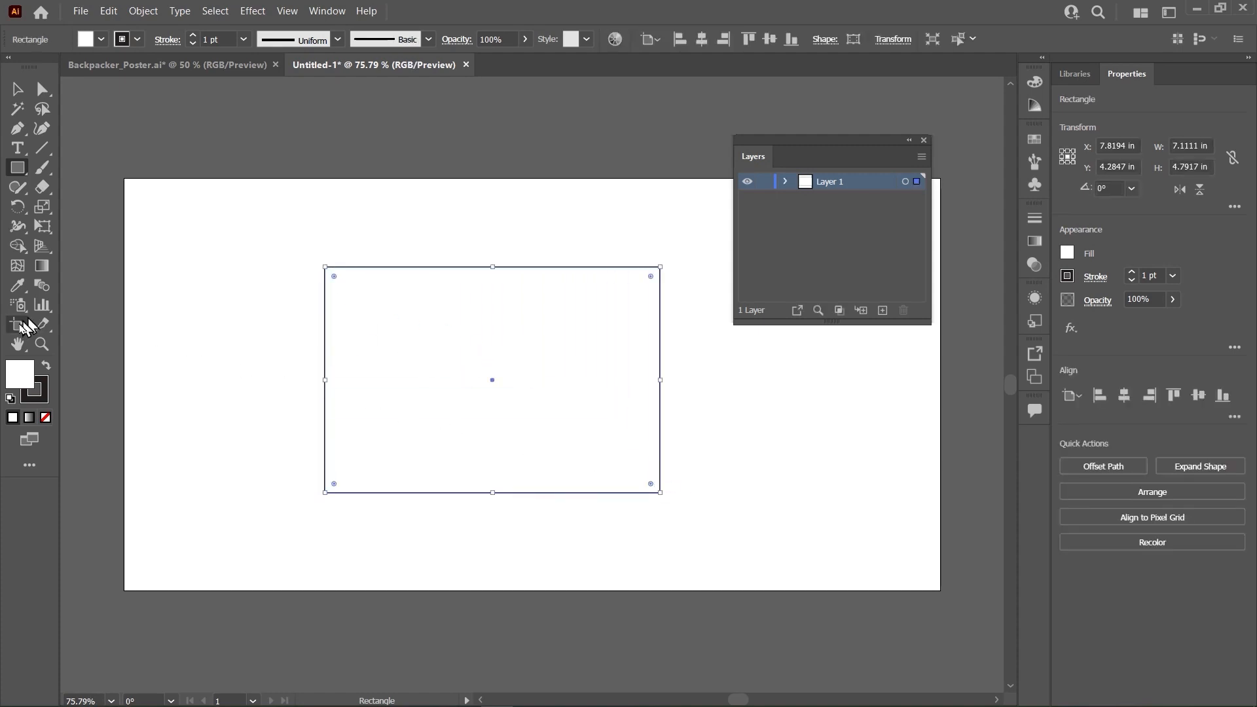
{"action": "left_click", "coordinate": [43, 366]}
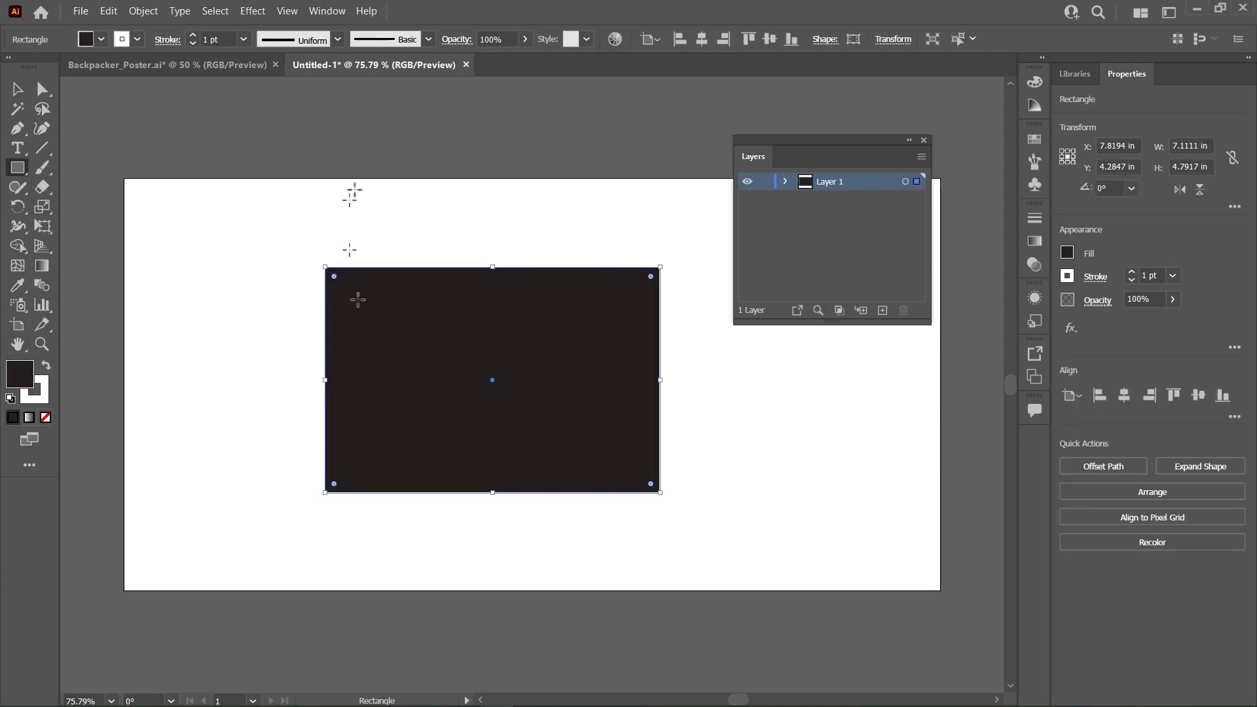
Add a new layer above Layer 1 and target it
{"action": "left_click", "coordinate": [888, 274]}
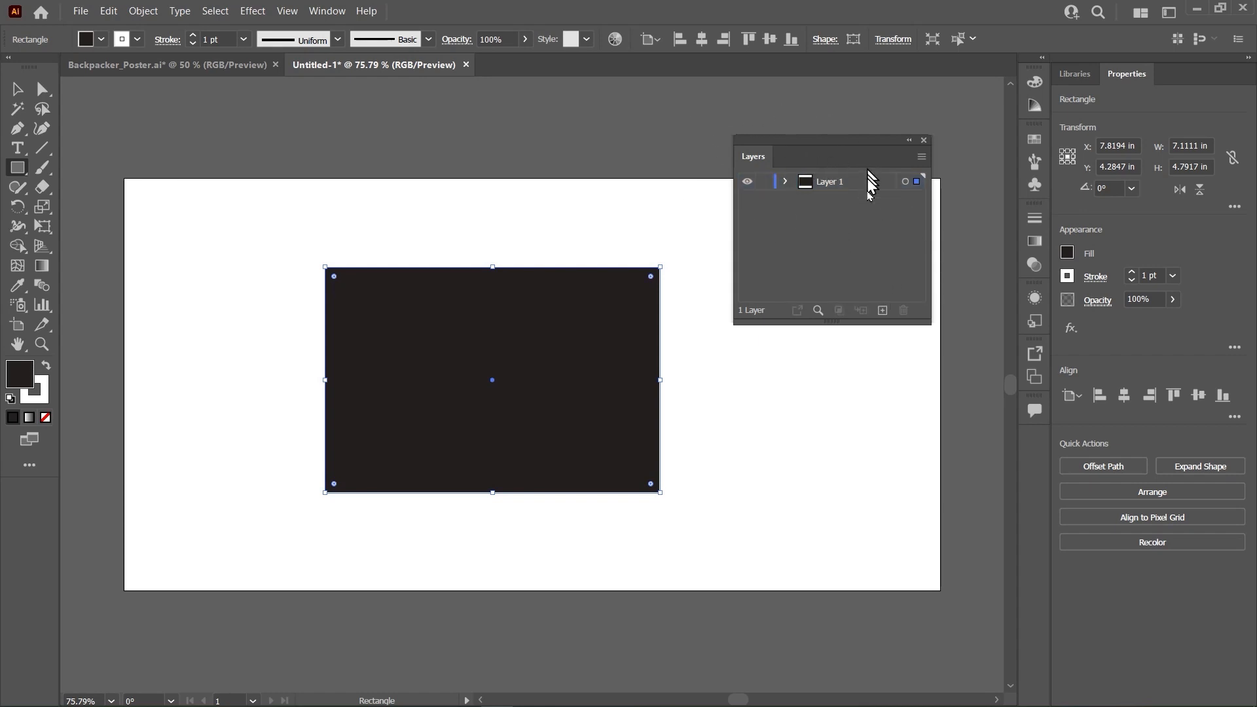
{"action": "left_click", "coordinate": [882, 310]}
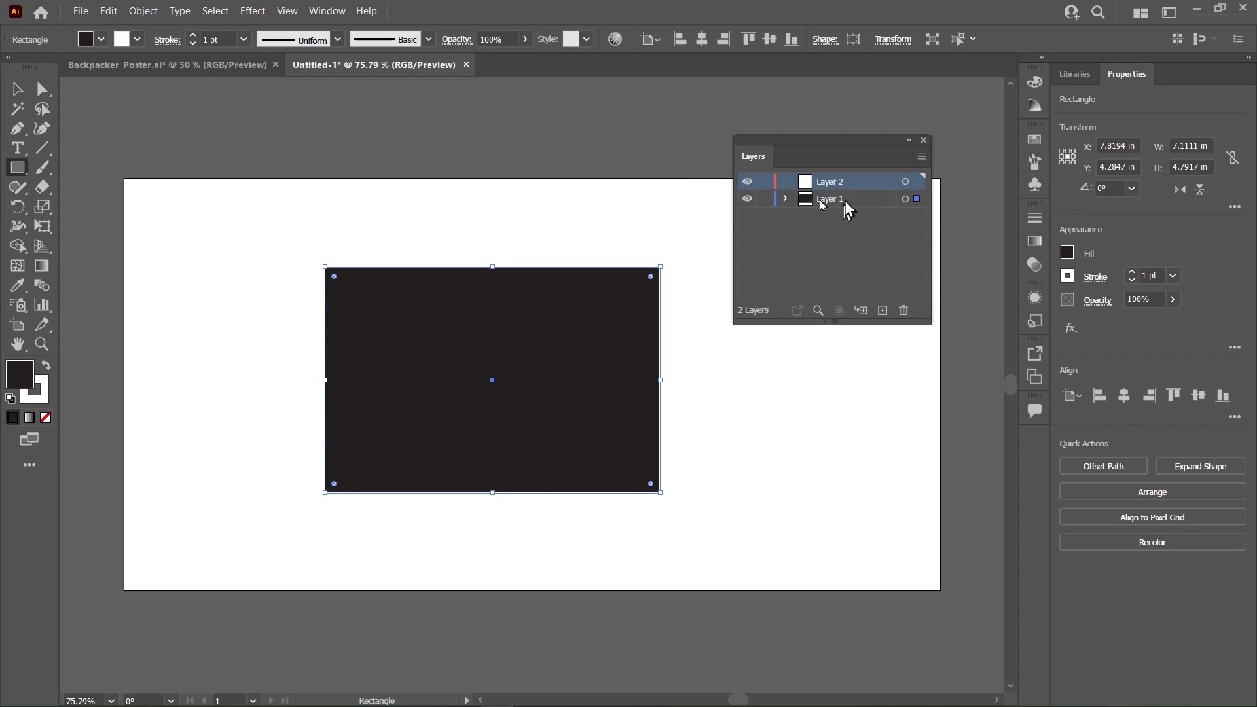
{"action": "left_click", "coordinate": [906, 182]}
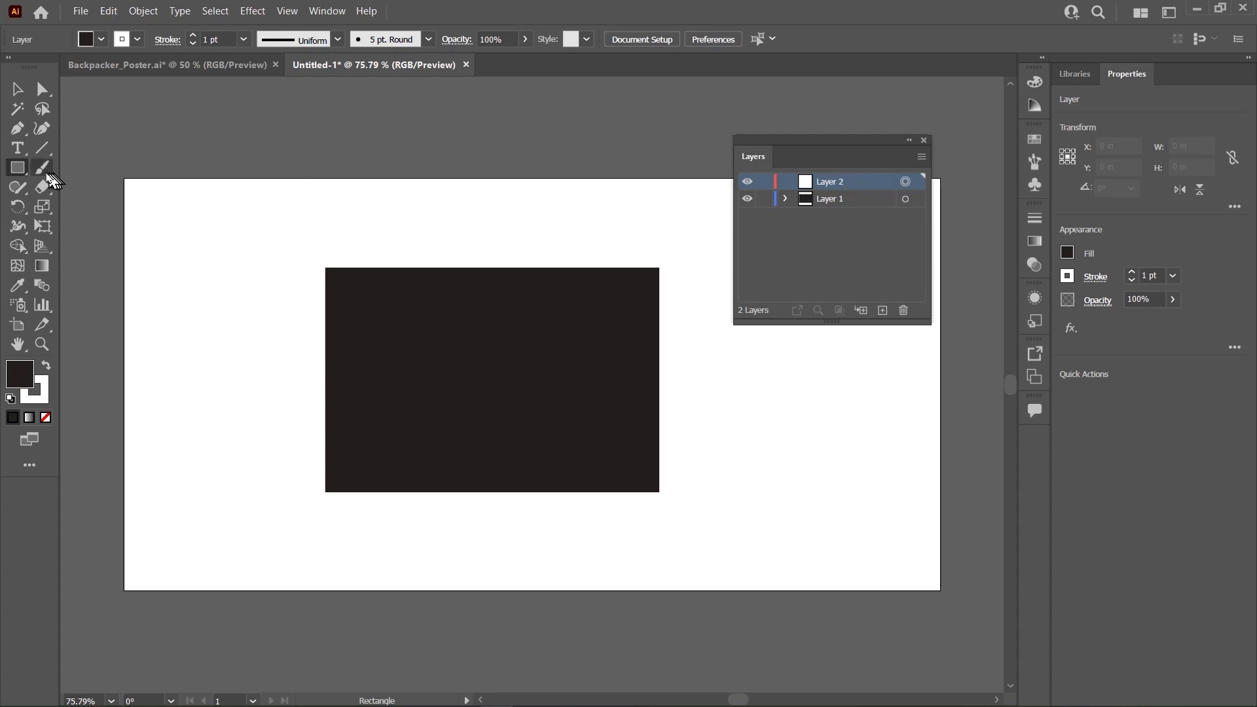
Draw a circle about 5.65 in across on Layer 2, overlapping the rectangle's left part, and fill it with red
{"action": "left_click_drag", "start_coordinate": [27, 173], "coordinate": [61, 206]}
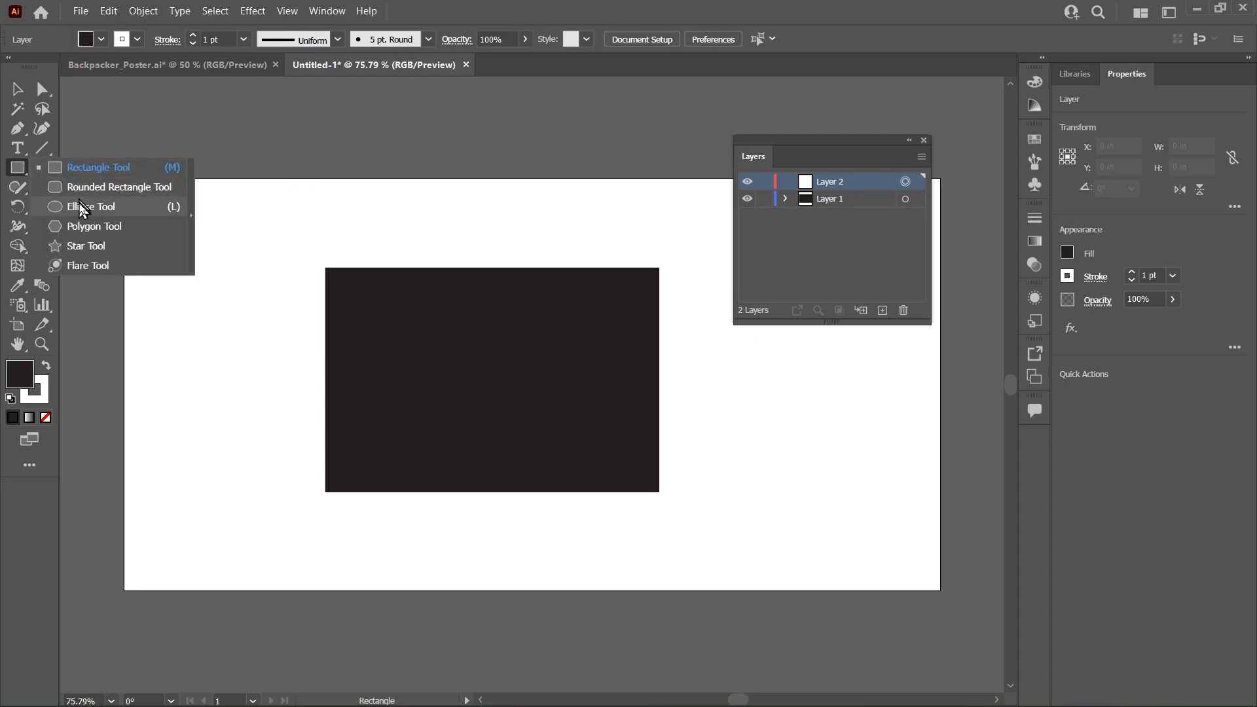
{"action": "left_click_drag", "start_coordinate": [223, 240], "coordinate": [487, 504]}
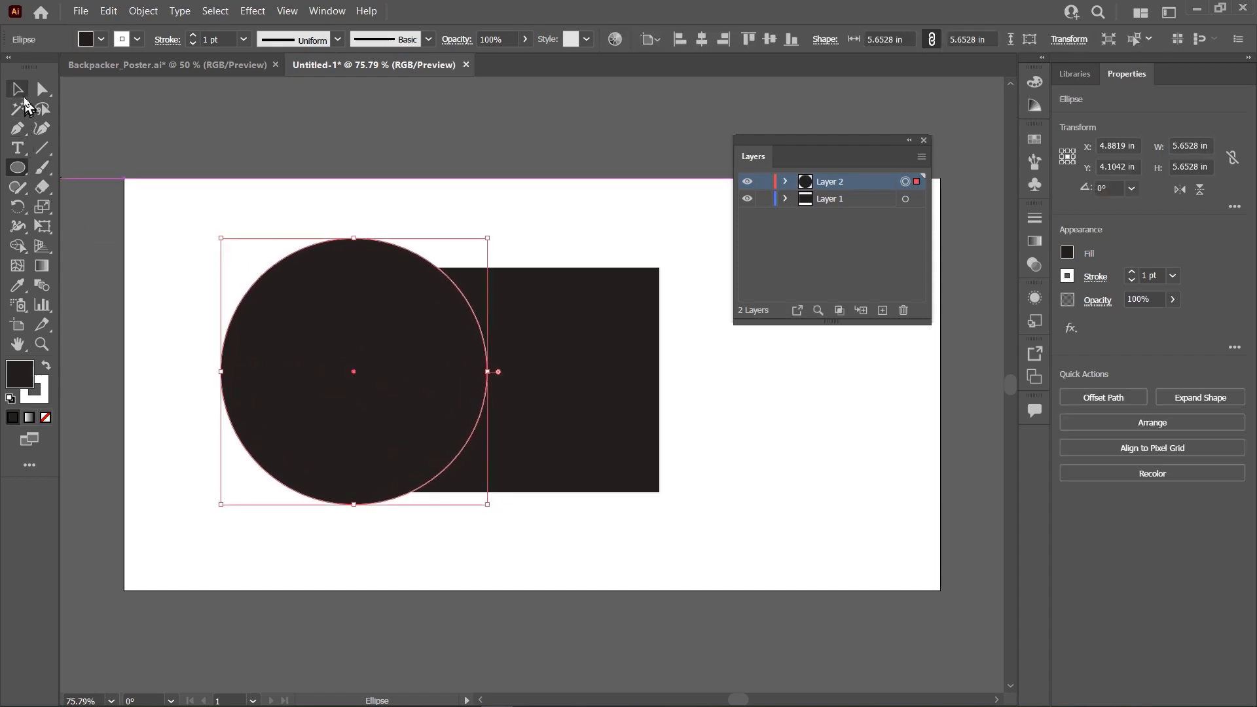
{"action": "double_click", "coordinate": [21, 386]}
{"action": "left_click_drag", "start_coordinate": [733, 334], "coordinate": [807, 312]}
{"action": "left_click", "coordinate": [981, 298]}
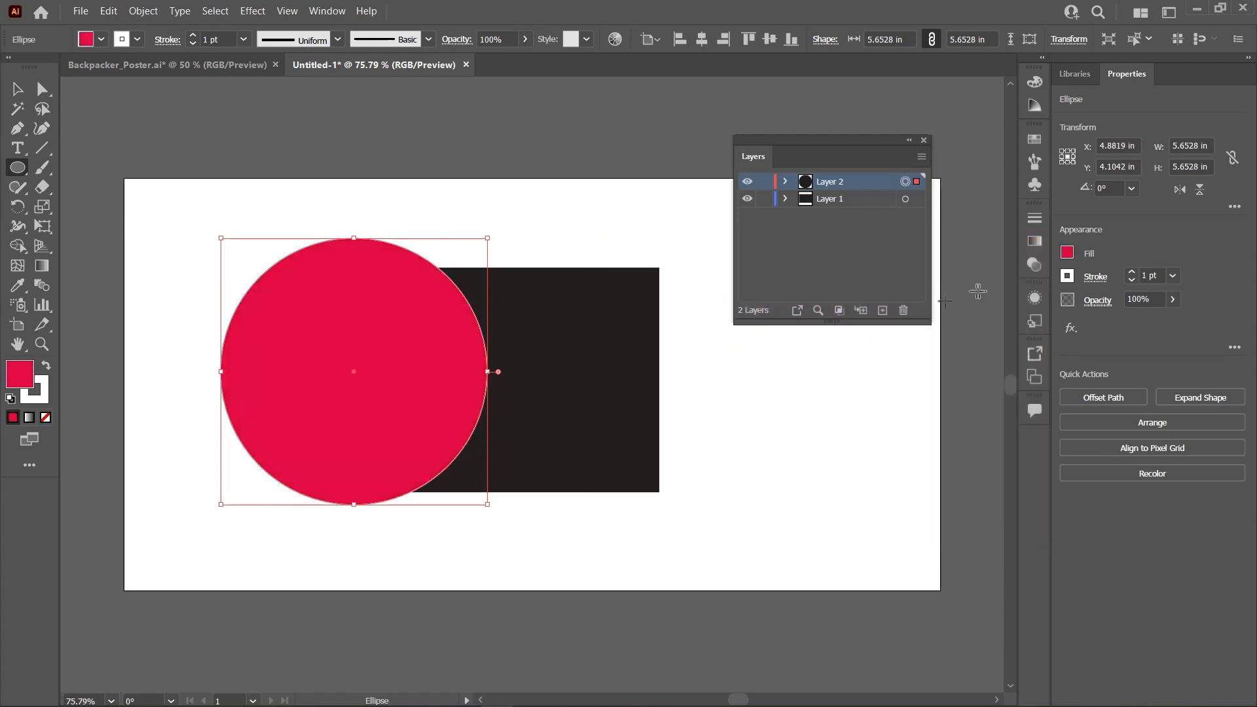
{"action": "left_click", "coordinate": [24, 95]}
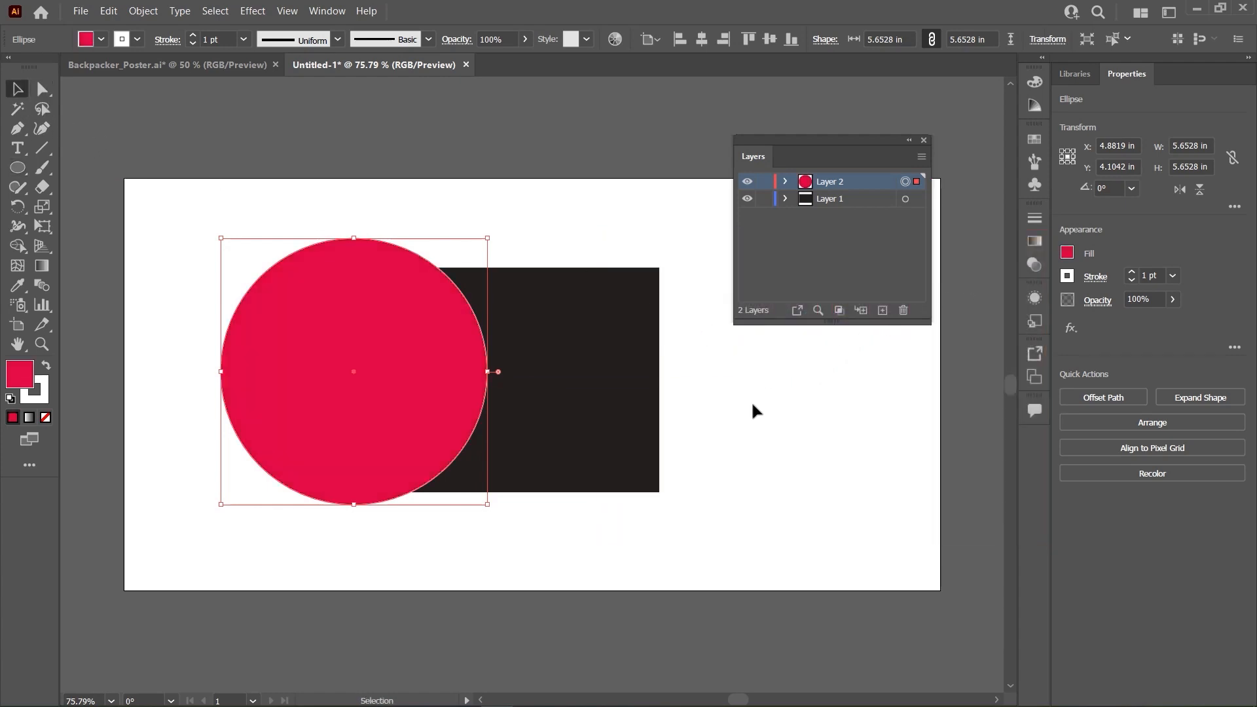
{"action": "left_click", "coordinate": [746, 406]}
{"action": "mouse_move", "coordinate": [840, 141]}
{"action": "left_mouse_down"}
{"action": "mouse_move", "coordinate": [861, 163]}
{"action": "mouse_move", "coordinate": [848, 144]}
{"action": "left_mouse_up"}
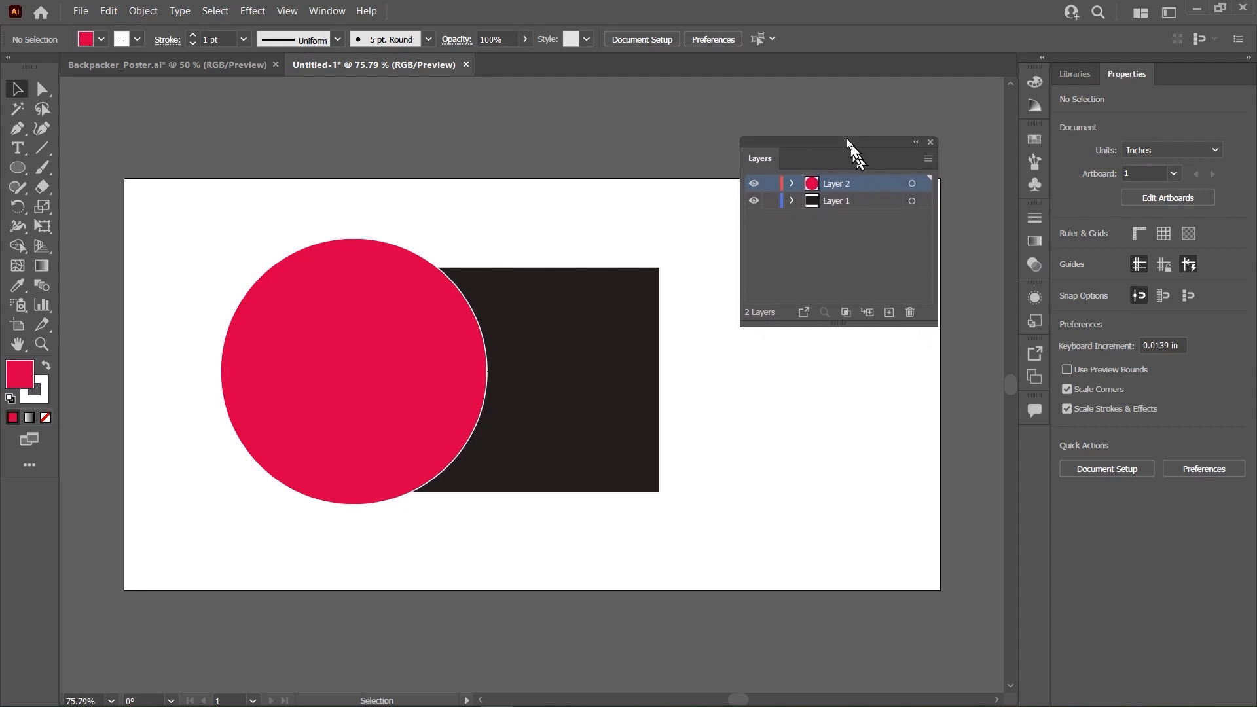
Add a layer above Layer 2 and draw a rectangle about 6.25 by 3.89 in on it, overlapping the black rectangle's lower-right corner
{"action": "left_click", "coordinate": [884, 306]}
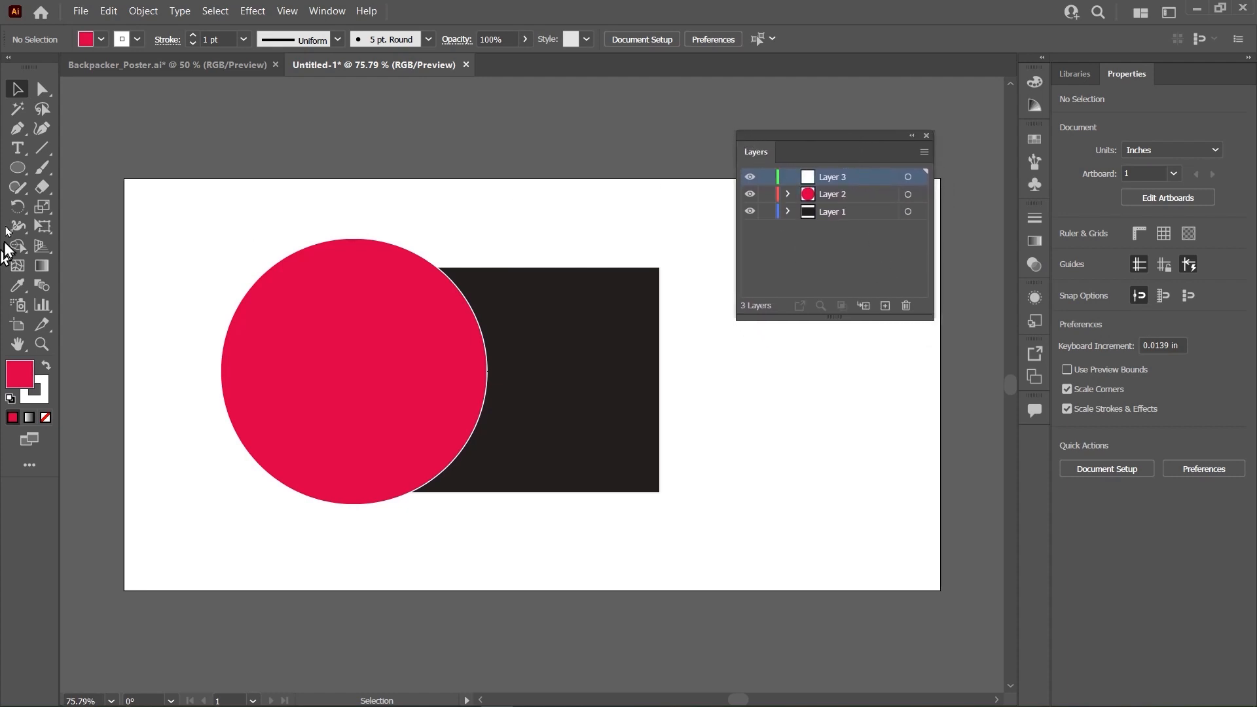
{"action": "left_click_drag", "start_coordinate": [13, 172], "coordinate": [14, 173]}
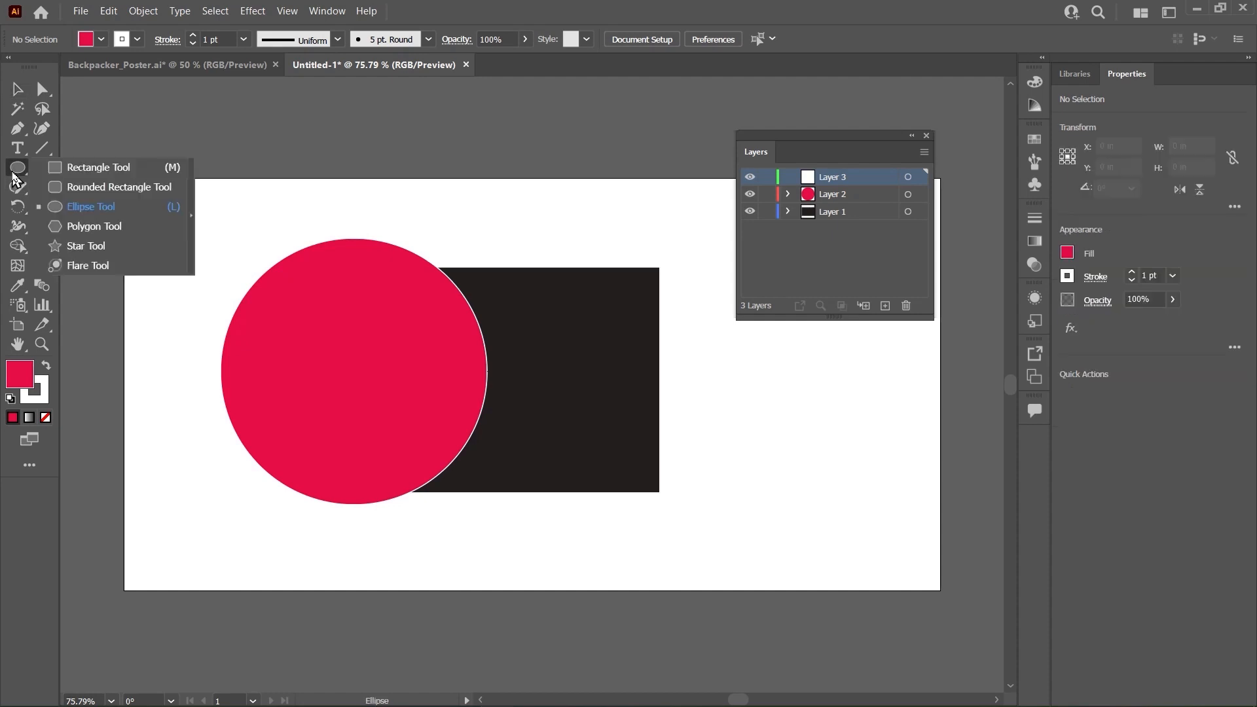
{"action": "left_click", "coordinate": [82, 169]}
{"action": "left_click_drag", "start_coordinate": [791, 396], "coordinate": [496, 578]}
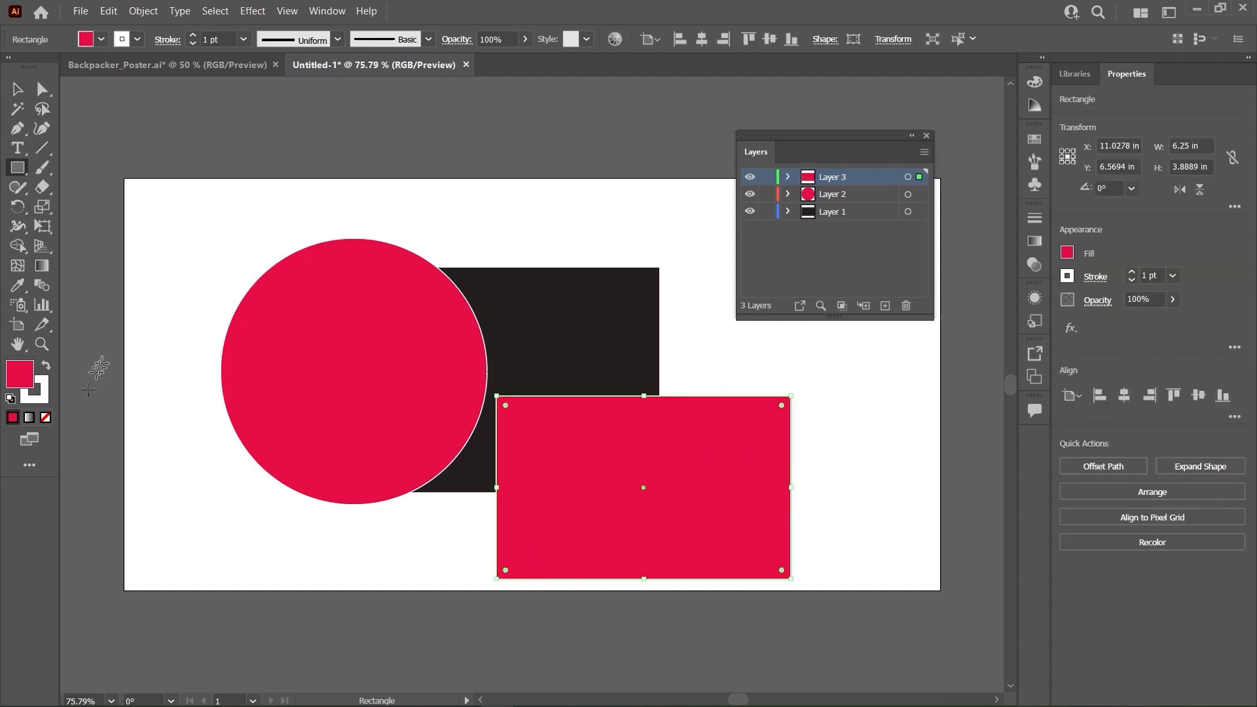
Fill the new rectangle with cyan and move it about 1.06 in right and 0.67 in up
{"action": "double_click", "coordinate": [12, 380]}
{"action": "left_click_drag", "start_coordinate": [843, 365], "coordinate": [842, 392]}
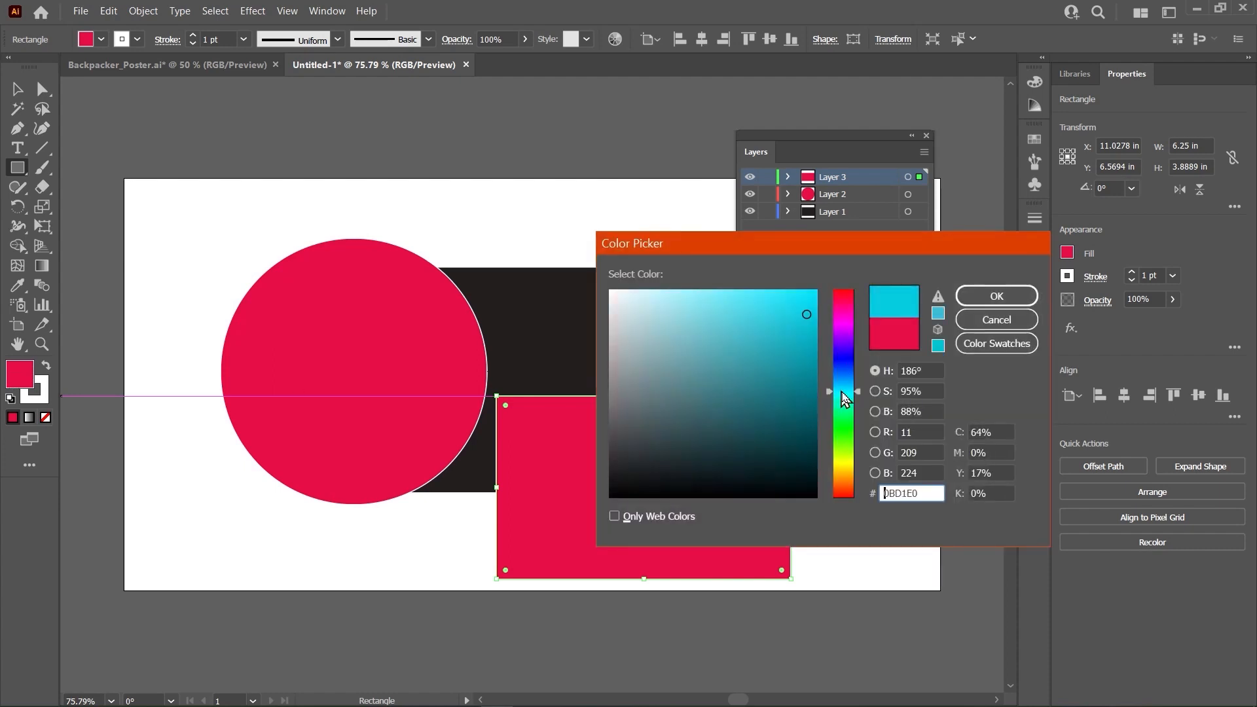
{"action": "left_click", "coordinate": [987, 299]}
{"action": "left_click", "coordinate": [18, 92]}
{"action": "left_click_drag", "start_coordinate": [659, 435], "coordinate": [709, 404]}
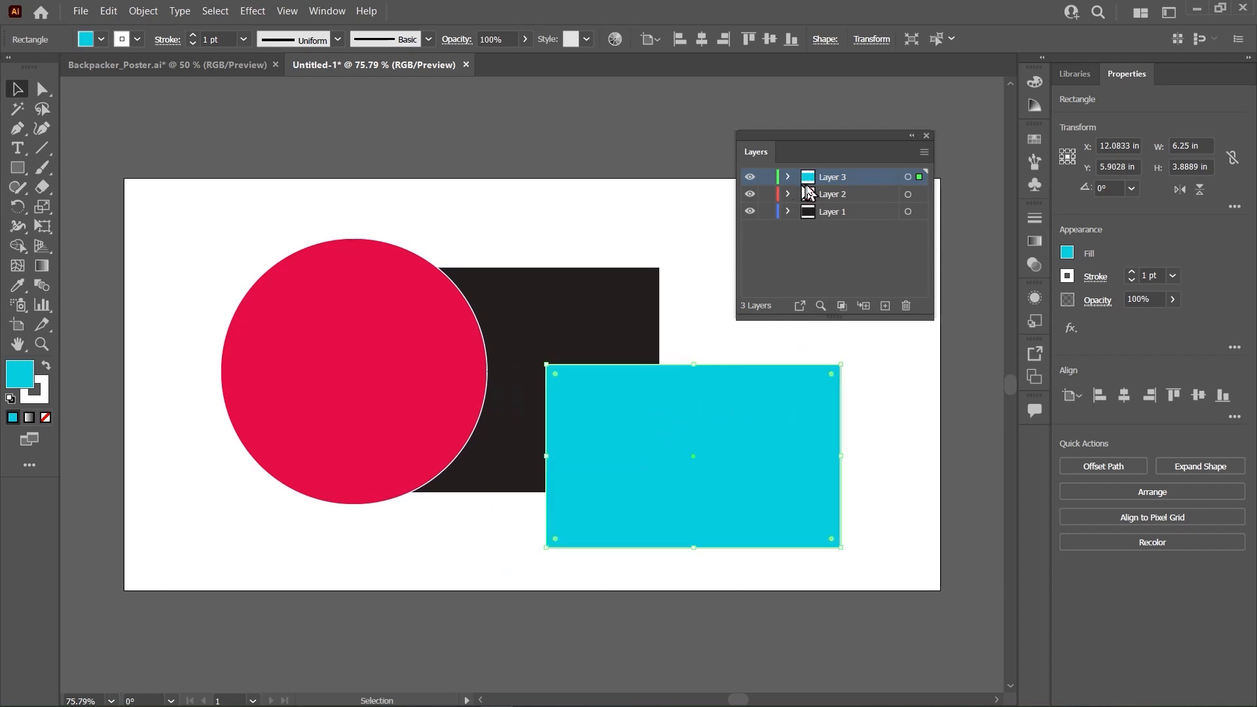
Duplicate Layer 3 and move the copied cyan rectangle about 2.97 in left and 2.76 in up
{"action": "left_click", "coordinate": [846, 259]}
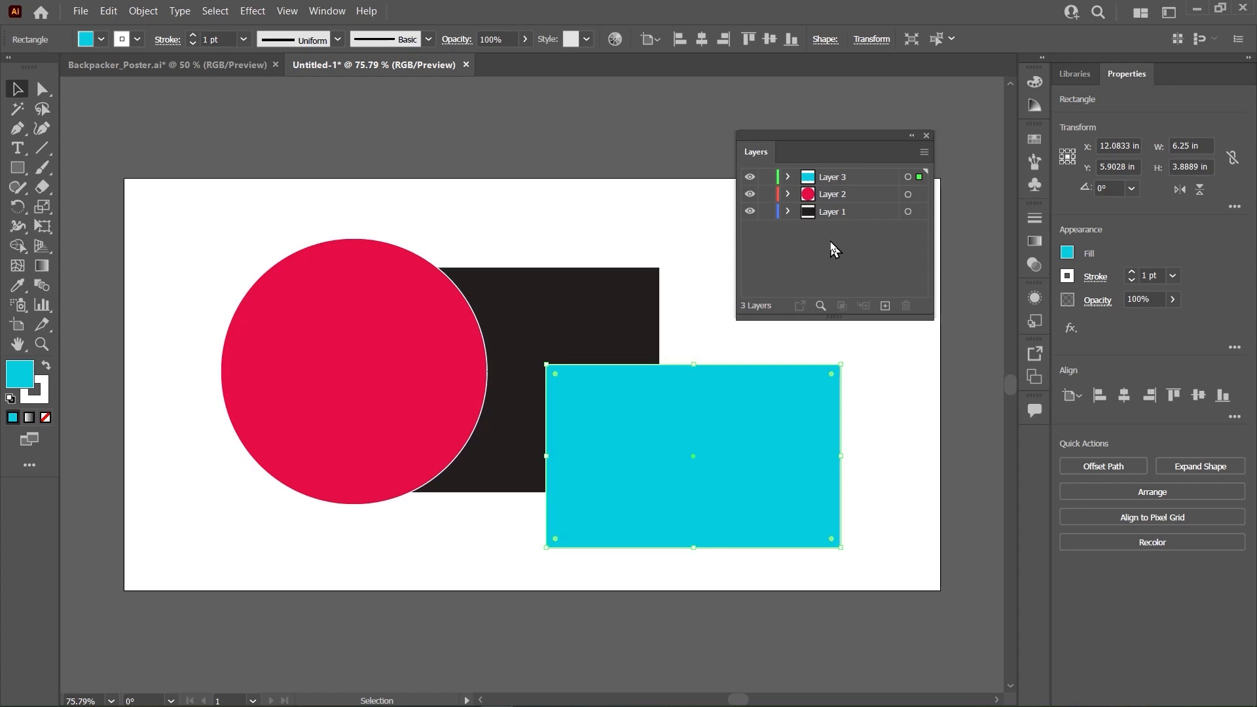
{"action": "left_click", "coordinate": [841, 180]}
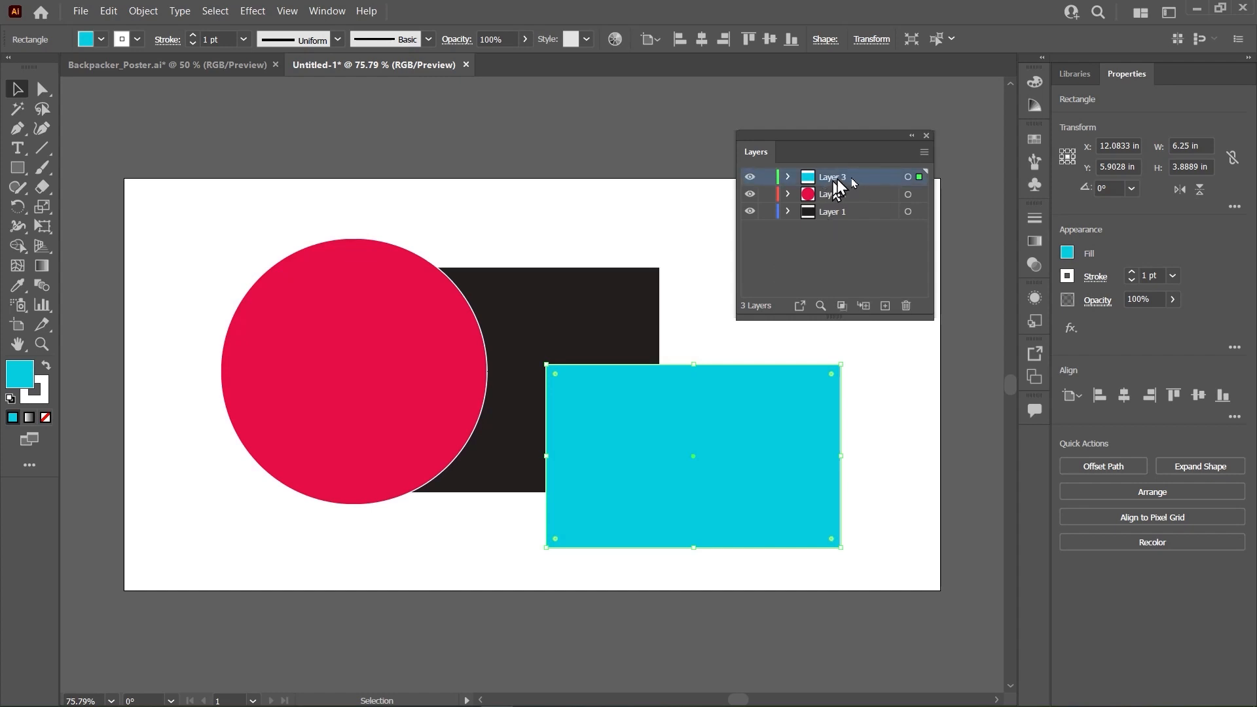
{"action": "left_click", "coordinate": [925, 153]}
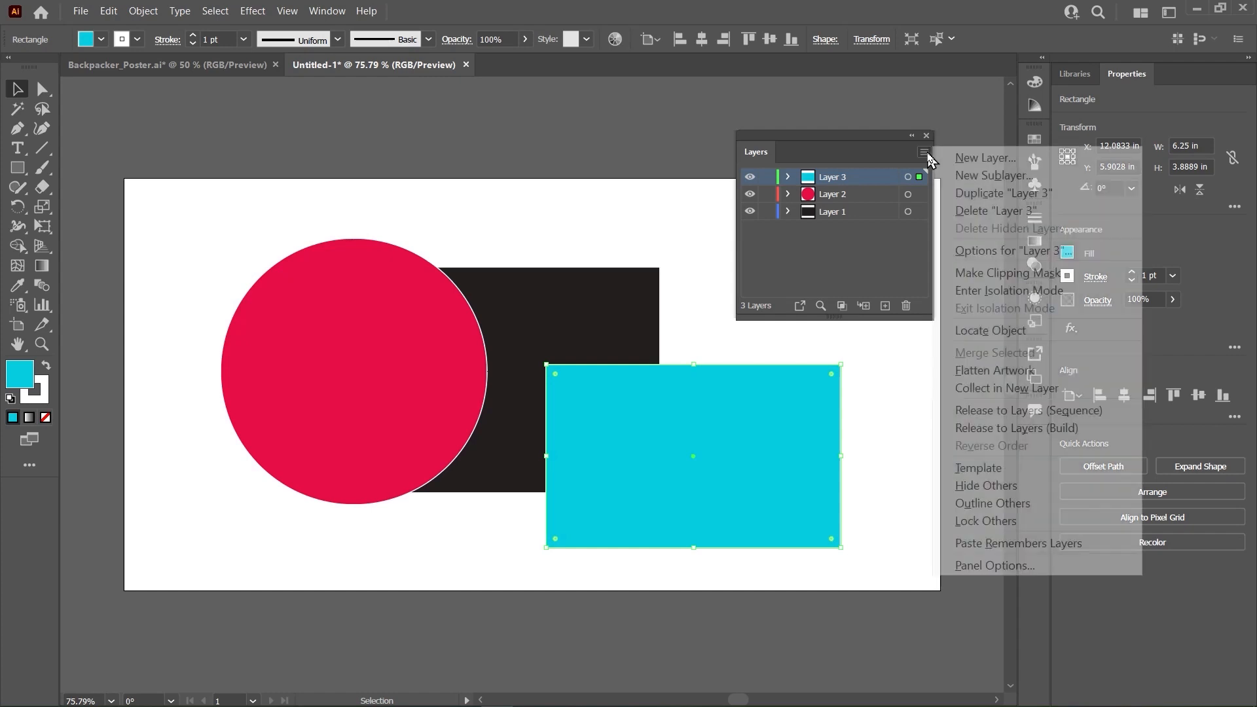
{"action": "left_click", "coordinate": [986, 199]}
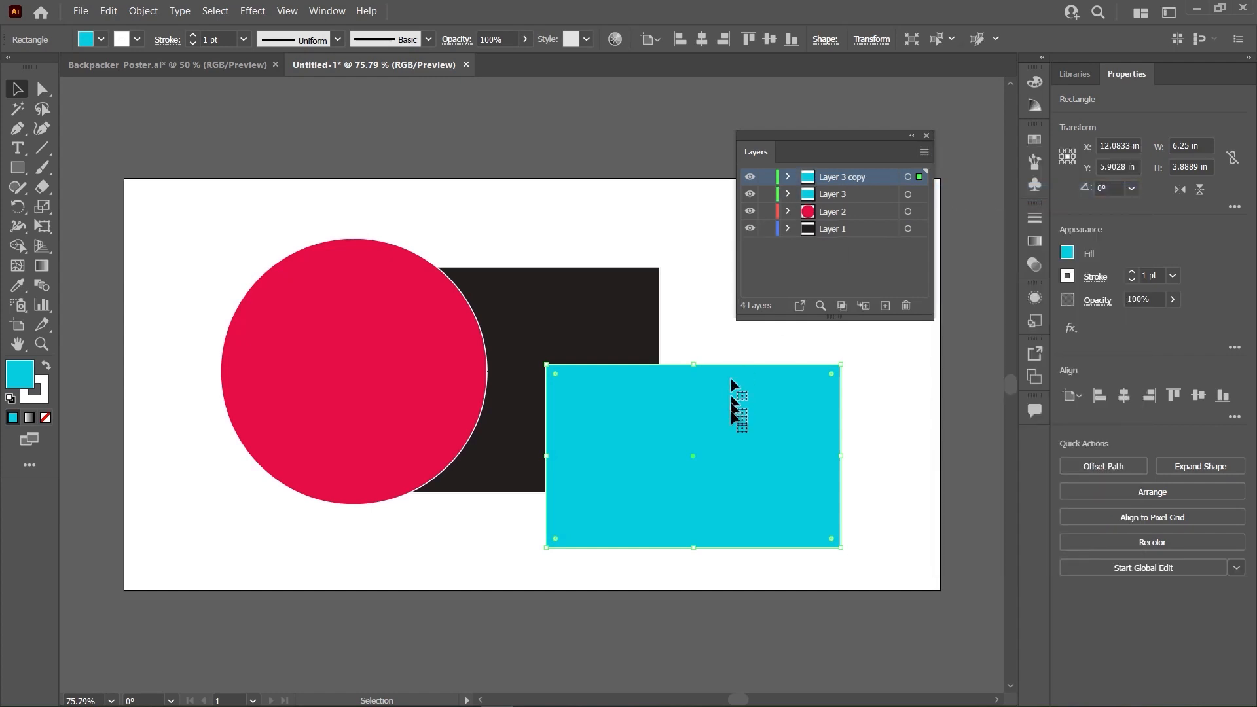
{"action": "left_click_drag", "start_coordinate": [684, 426], "coordinate": [547, 320]}
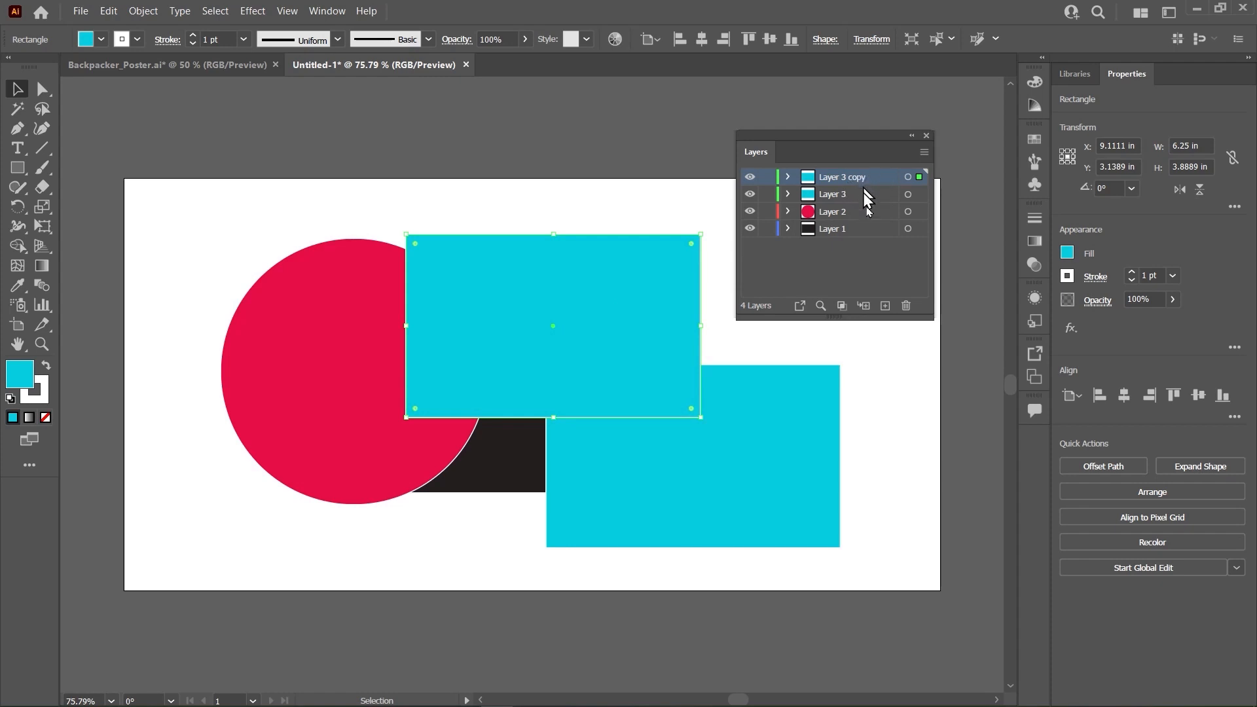
Delete the duplicated layer together with its artwork
{"action": "left_click", "coordinate": [904, 307]}
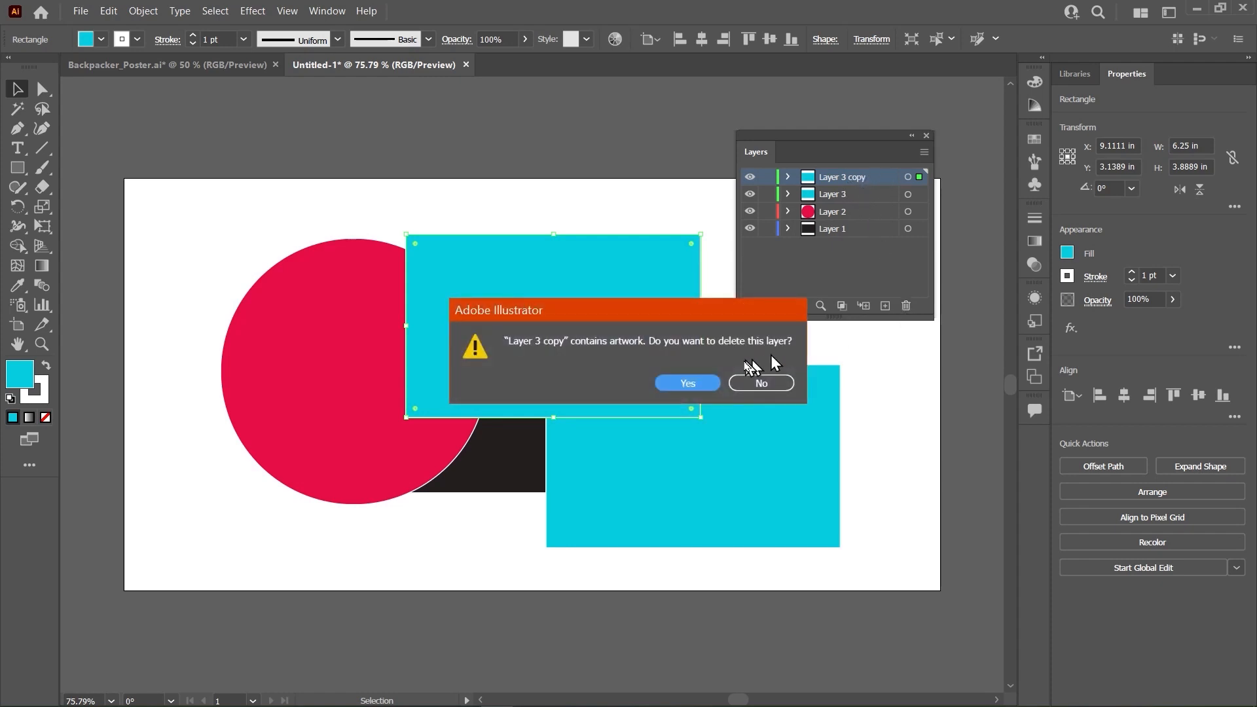
{"action": "left_click", "coordinate": [684, 383]}
Reposition the cyan rectangle at about X 8.86, Y 5.25 in and the red circle at about X 8.09, Y 4.09 in, overlapping the black rectangle
{"action": "left_click_drag", "start_coordinate": [700, 421], "coordinate": [711, 393]}
{"action": "left_click_drag", "start_coordinate": [357, 336], "coordinate": [416, 359]}
{"action": "left_click_drag", "start_coordinate": [659, 370], "coordinate": [517, 370]}
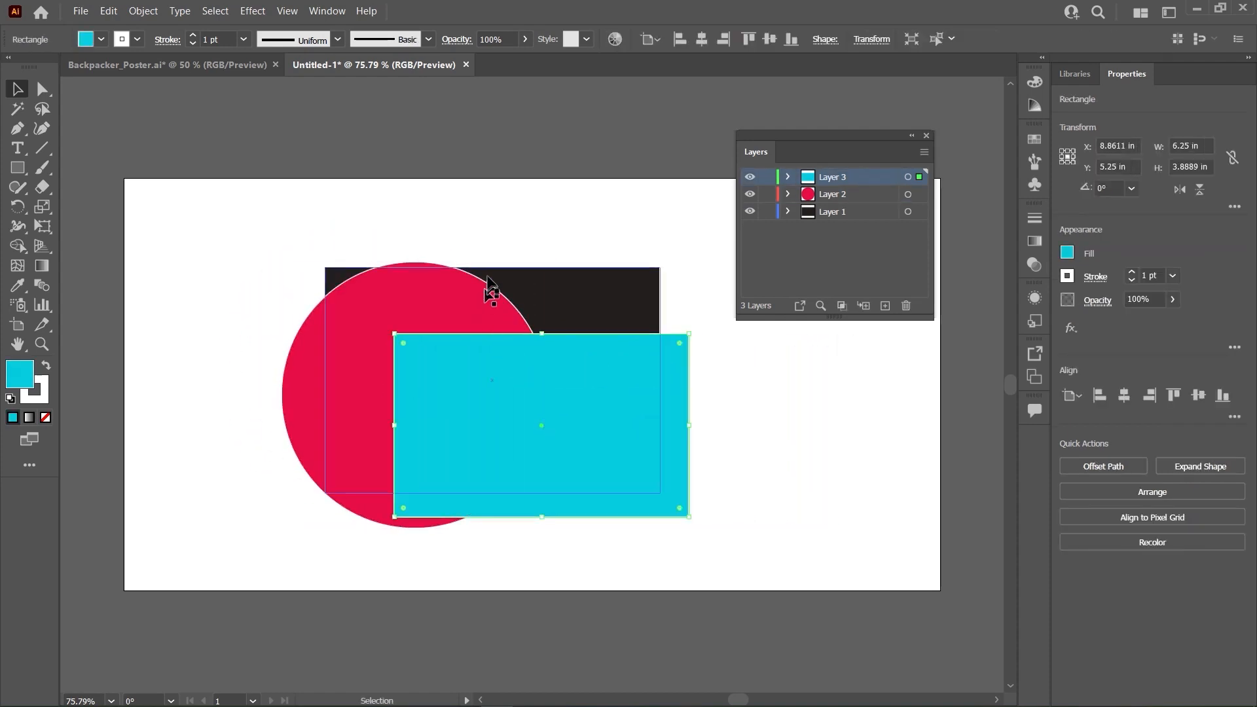
{"action": "left_click_drag", "start_coordinate": [381, 308], "coordinate": [470, 279]}
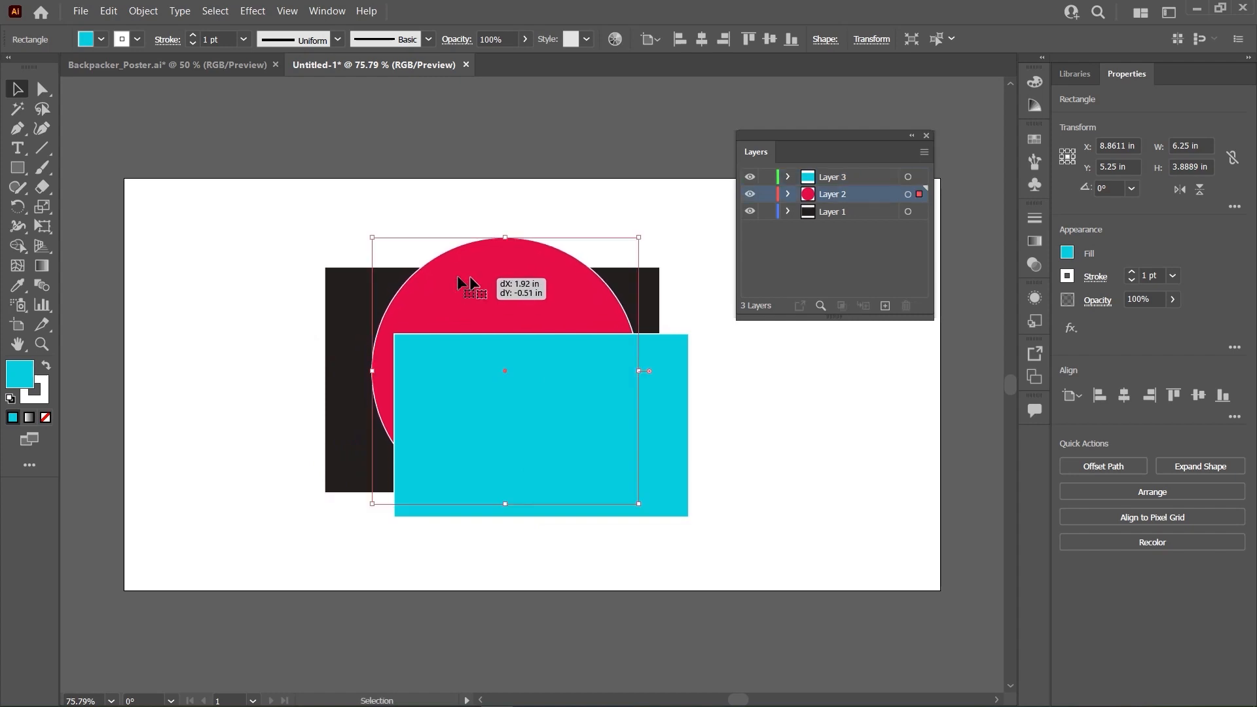
{"action": "left_click", "coordinate": [294, 289]}
Reorder Layer 3 beneath Layer 1 and shift its cyan rectangle about 0.32 in right and 0.22 in down
{"action": "left_click", "coordinate": [598, 406]}
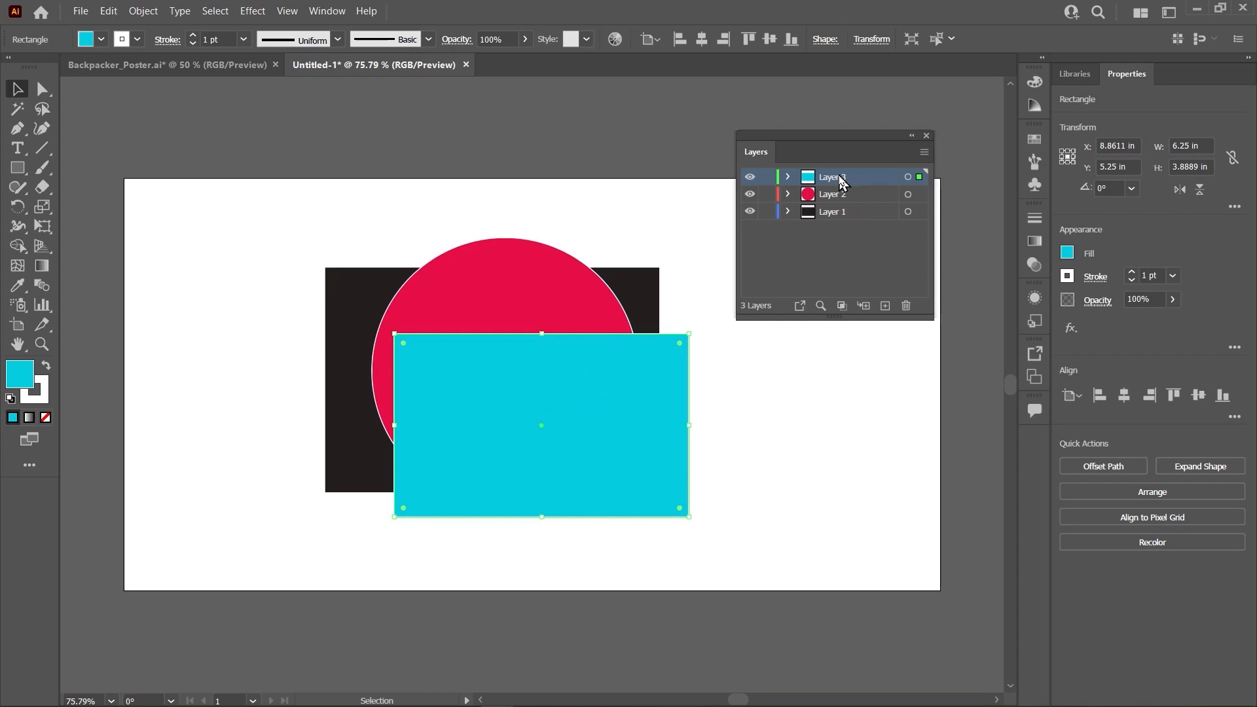
{"action": "left_click_drag", "start_coordinate": [843, 182], "coordinate": [838, 245]}
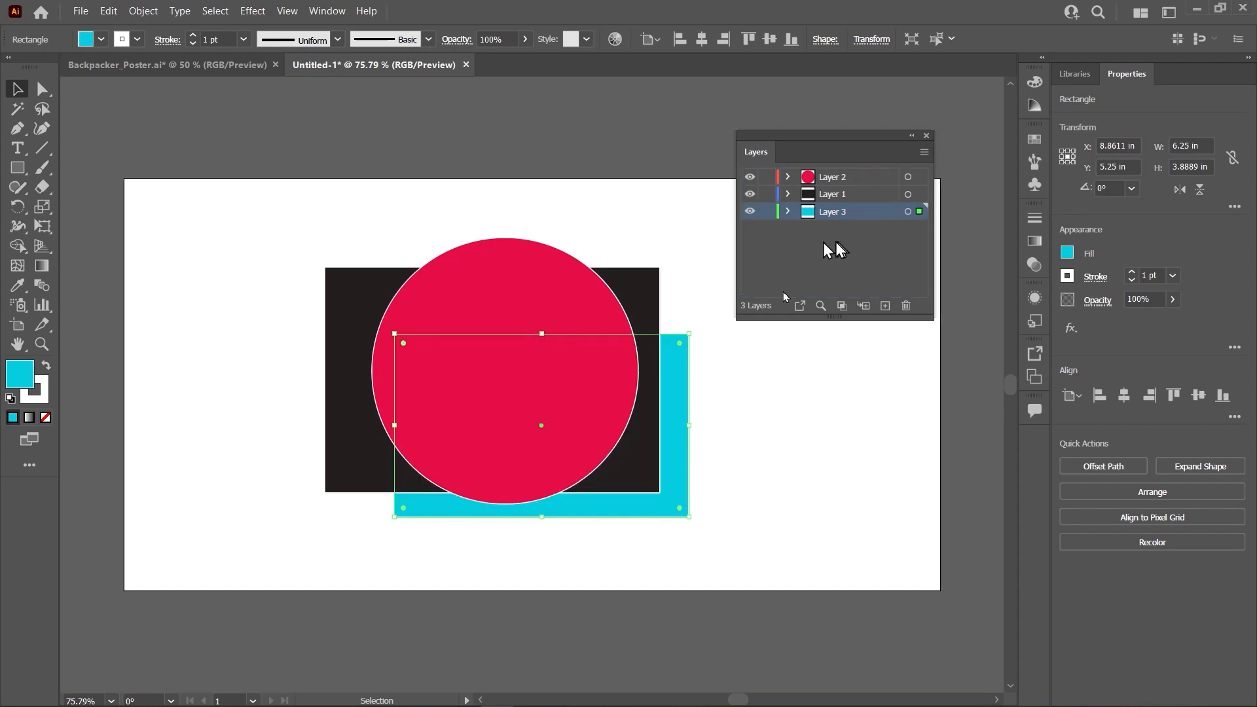
{"action": "left_click", "coordinate": [776, 379]}
{"action": "left_click_drag", "start_coordinate": [678, 436], "coordinate": [693, 445]}
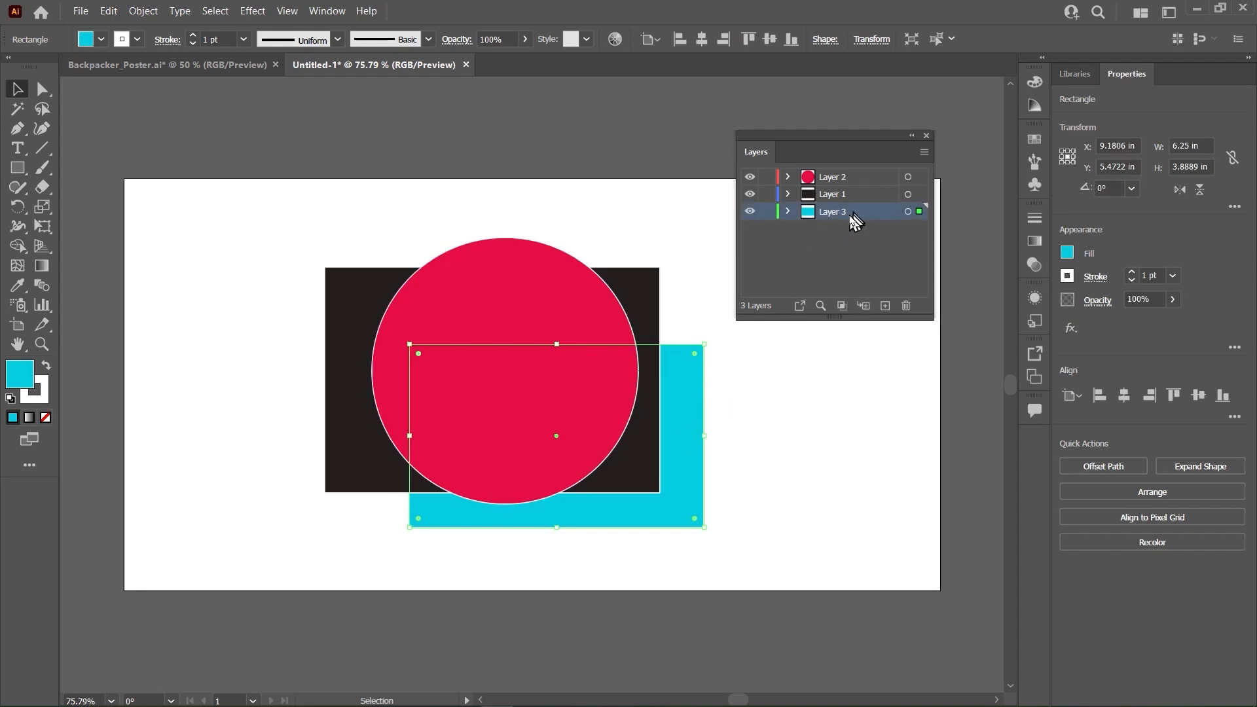
{"action": "left_click", "coordinate": [805, 266]}
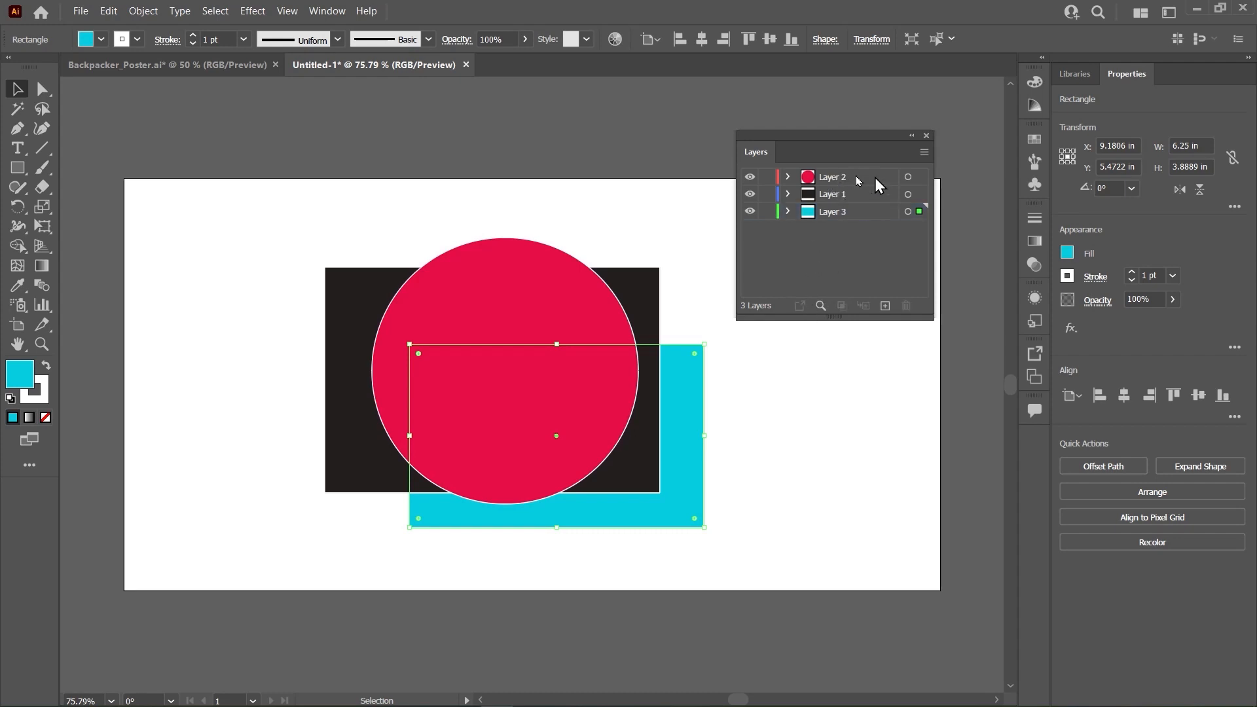
Reorder Layer 2 to the bottom of the layer stack and move its red circle up about 0.46 in
{"action": "left_click", "coordinate": [840, 180]}
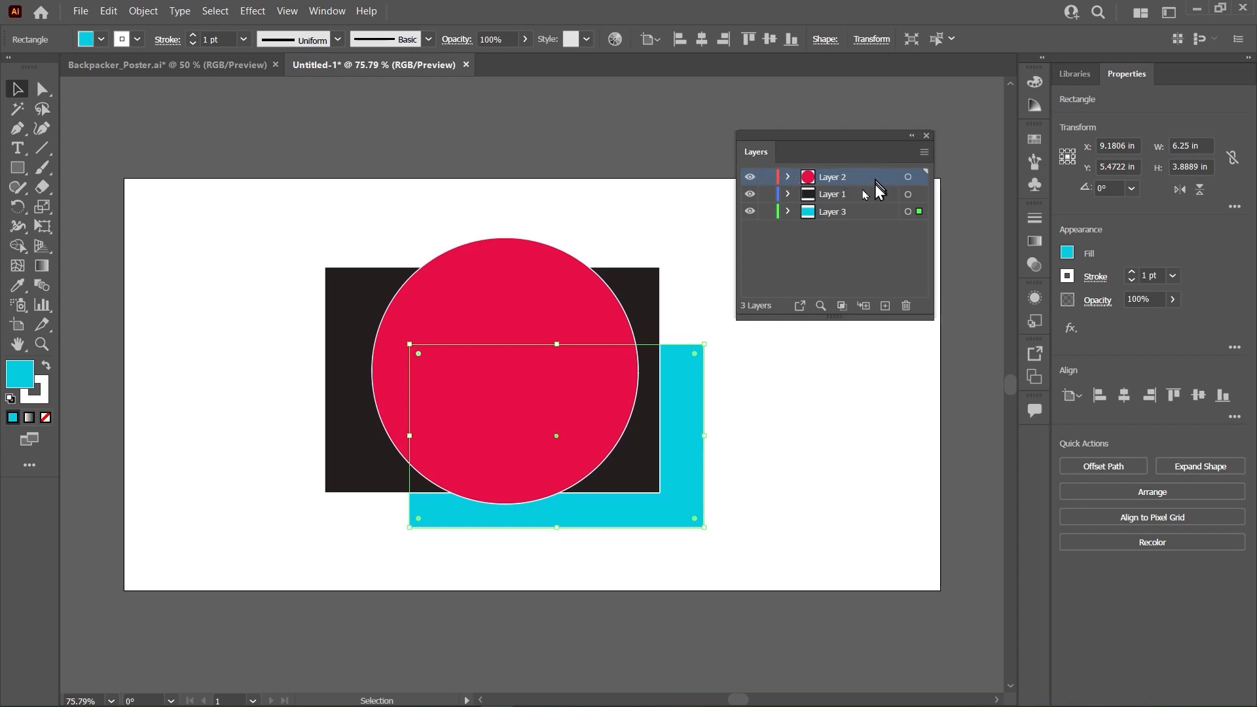
{"action": "left_click", "coordinate": [597, 203]}
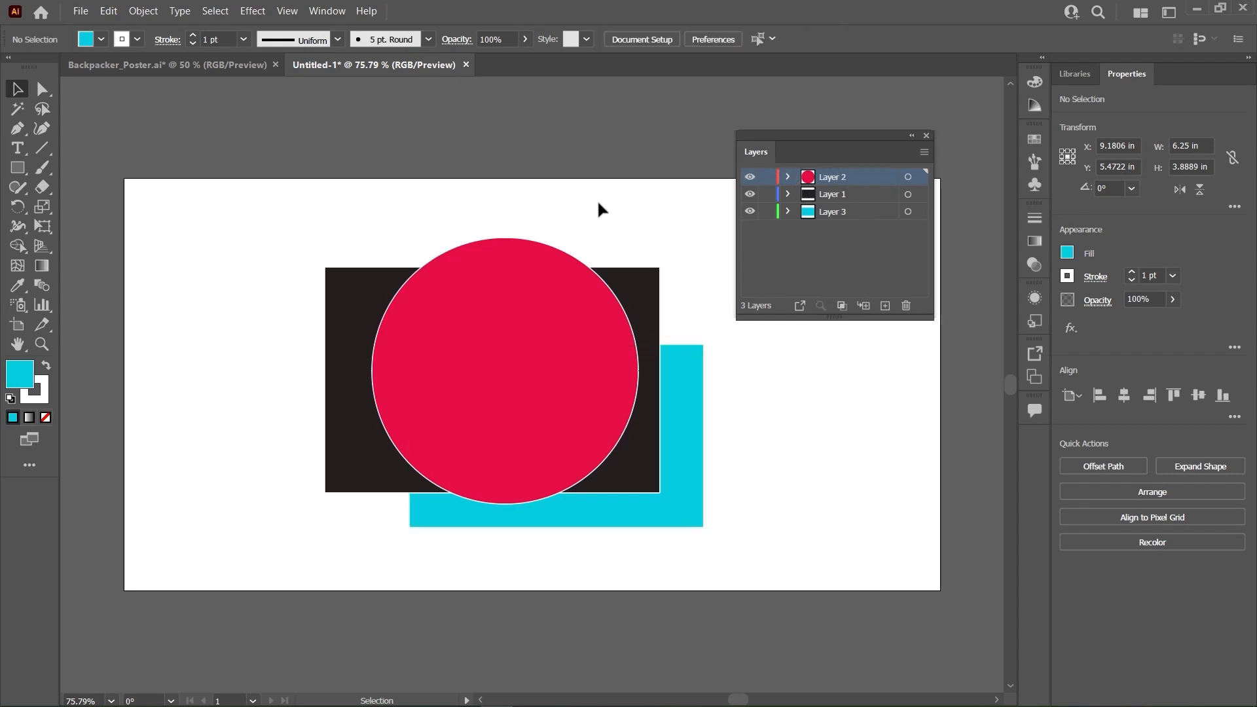
{"action": "left_click", "coordinate": [466, 339]}
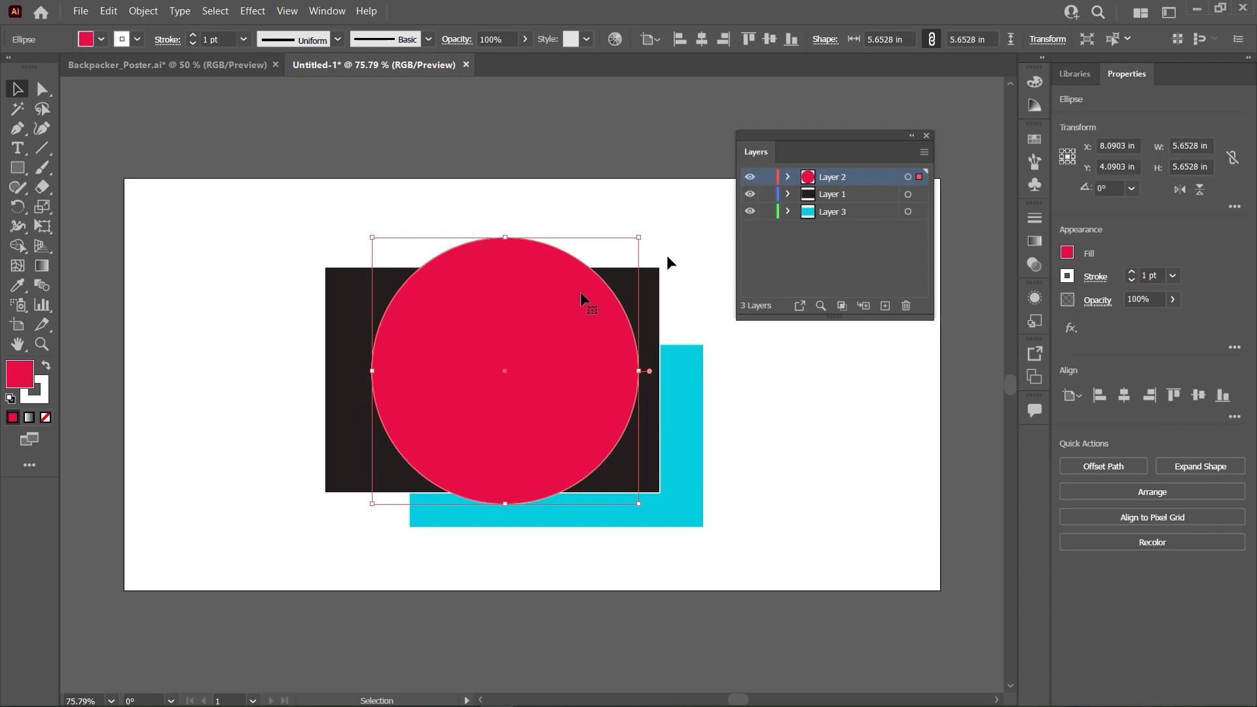
{"action": "left_click_drag", "start_coordinate": [823, 180], "coordinate": [829, 227]}
{"action": "left_click", "coordinate": [603, 203]}
{"action": "left_click", "coordinate": [537, 256]}
{"action": "left_click_drag", "start_coordinate": [528, 260], "coordinate": [528, 239]}
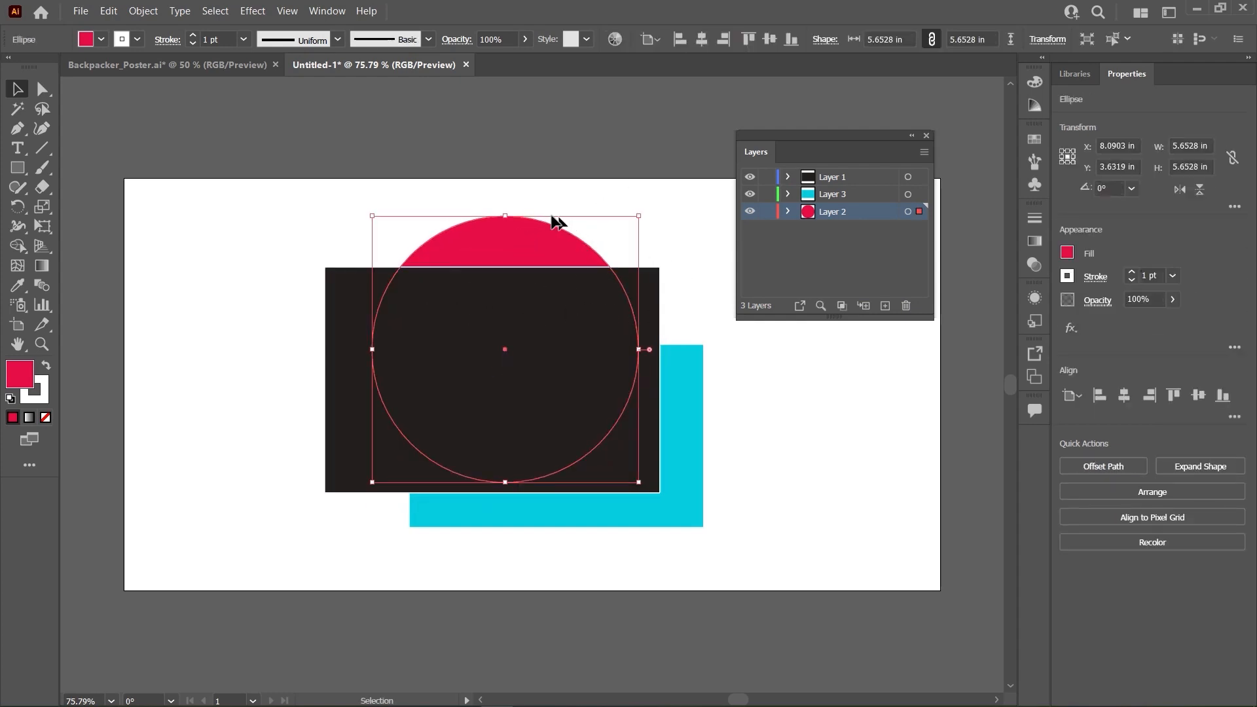
Switch to Backpacker_Poster.ai and send the orange sun circle to the back of its layer
{"action": "left_click", "coordinate": [223, 64]}
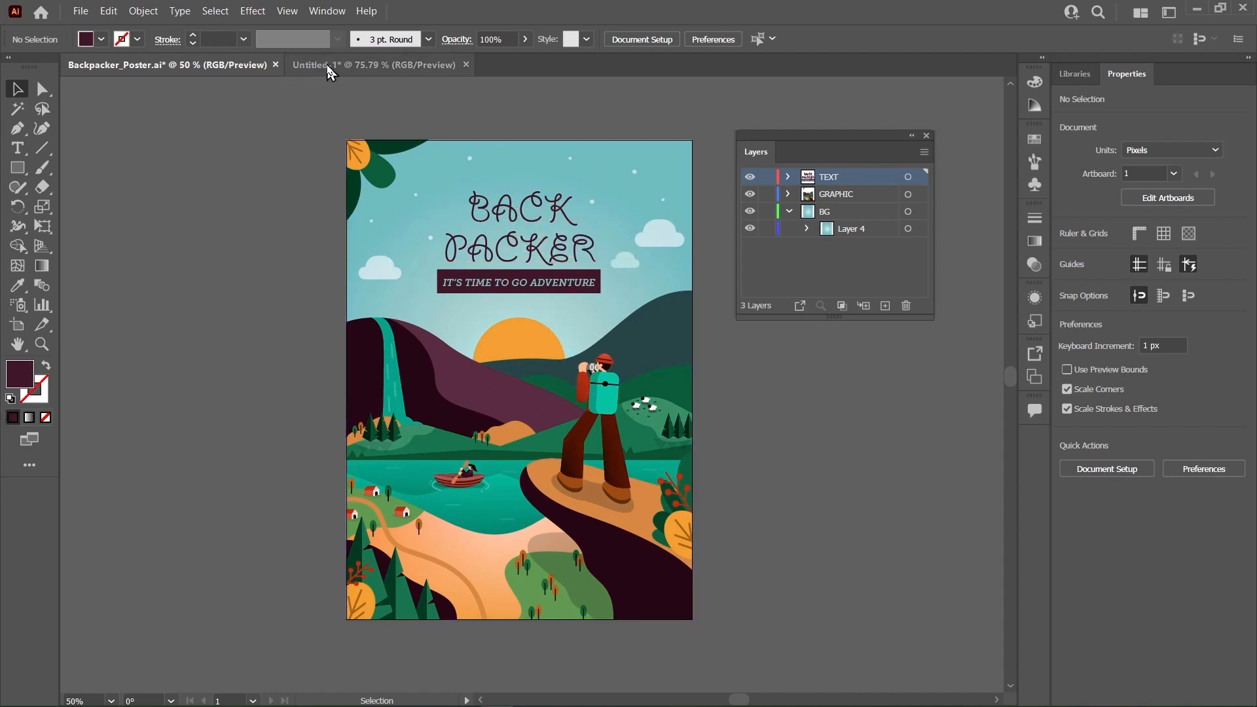
{"action": "left_click", "coordinate": [528, 338]}
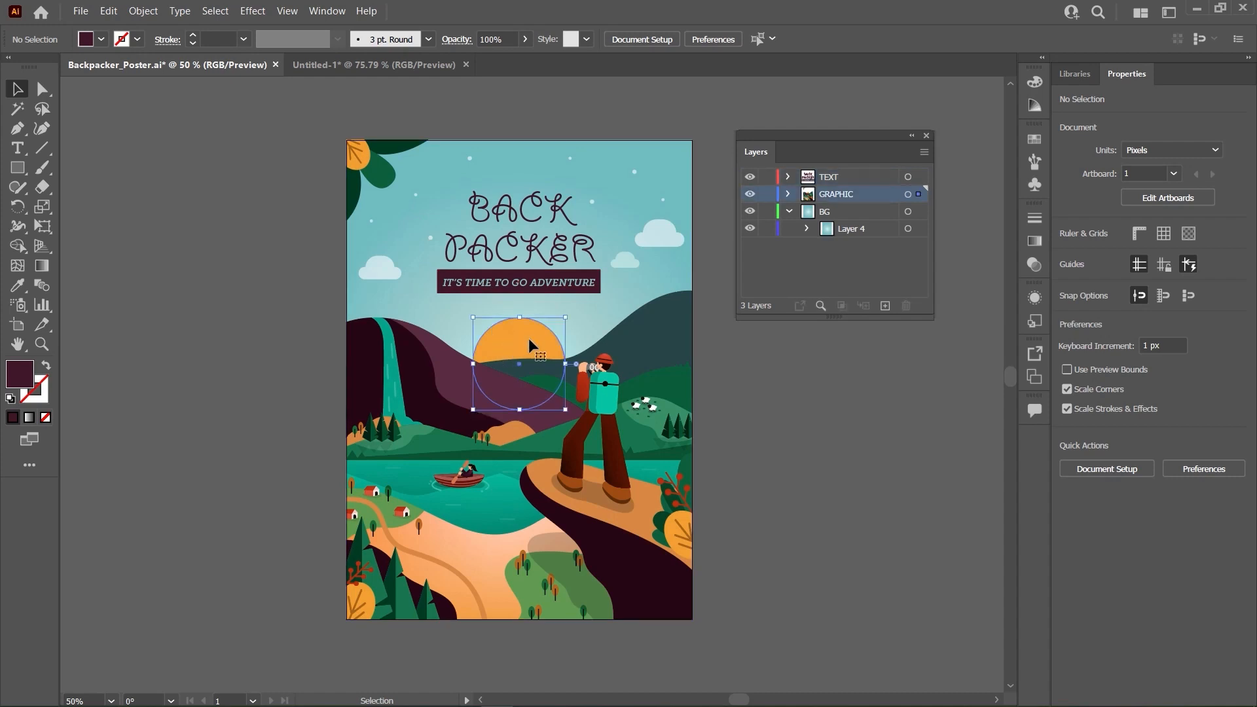
{"action": "right_click", "coordinate": [528, 340]}
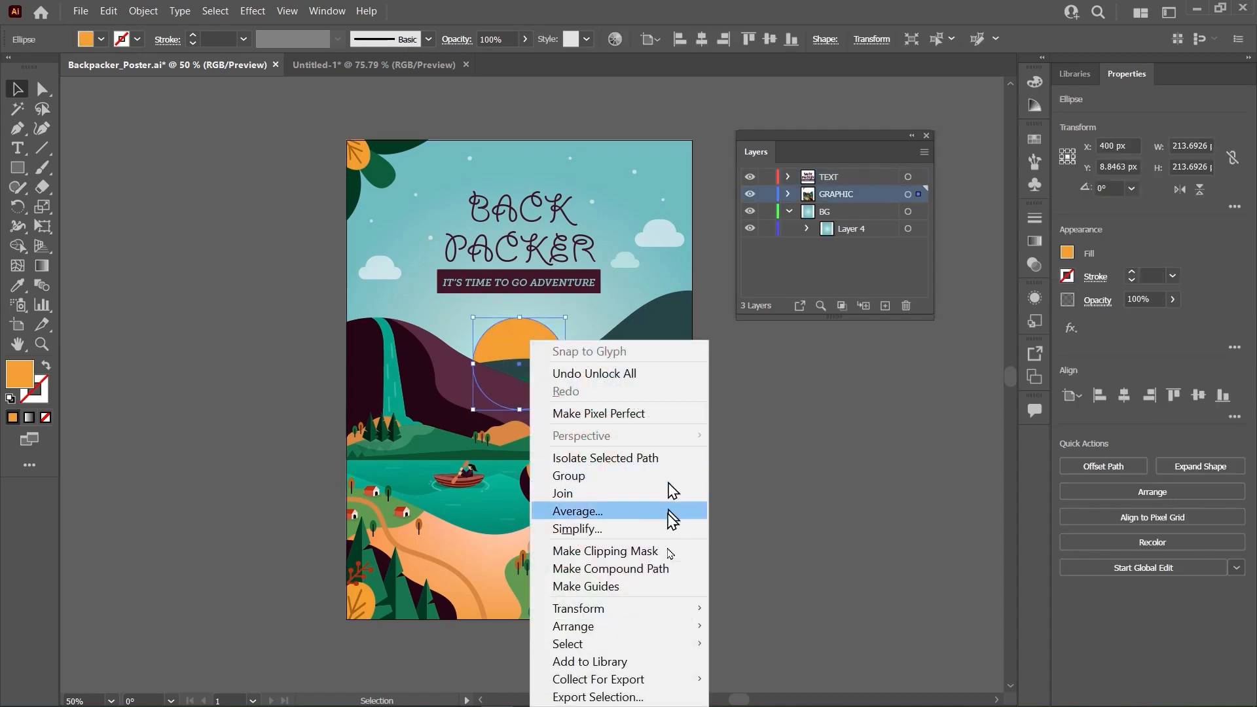
{"action": "mouse_move", "coordinate": [671, 626]}
{"action": "left_click", "coordinate": [759, 603]}
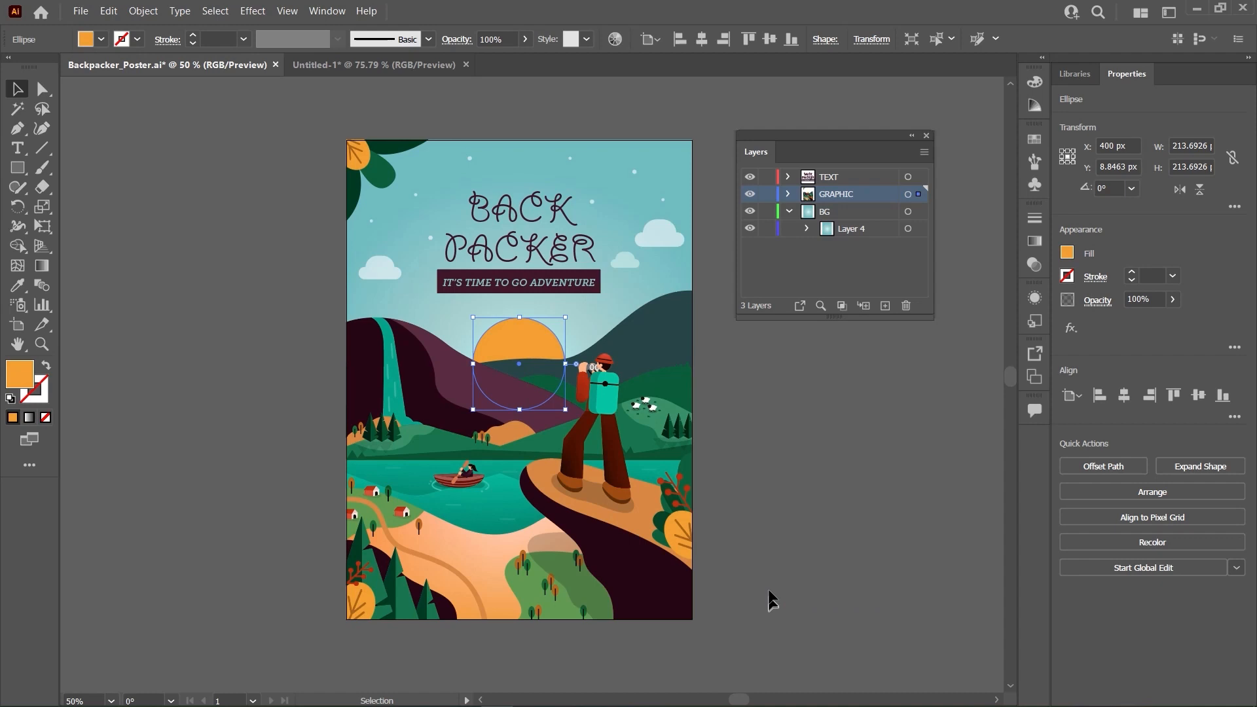
{"action": "right_click", "coordinate": [504, 336]}
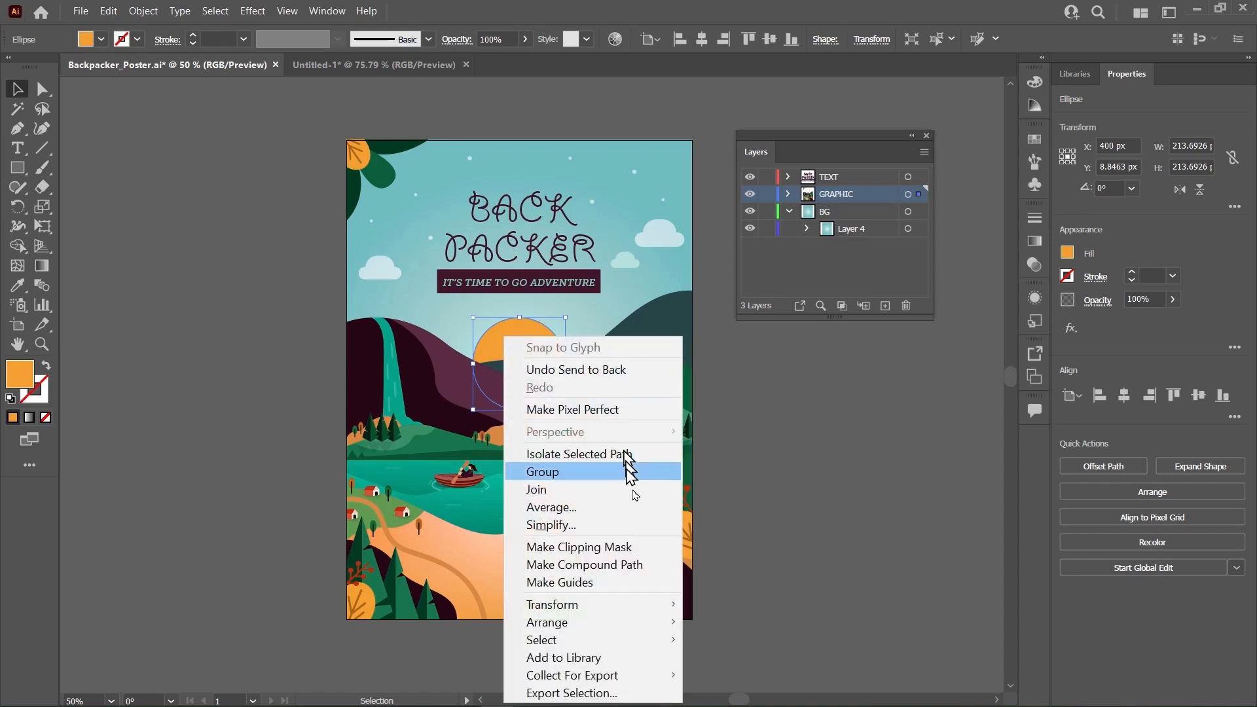
{"action": "mouse_move", "coordinate": [645, 622]}
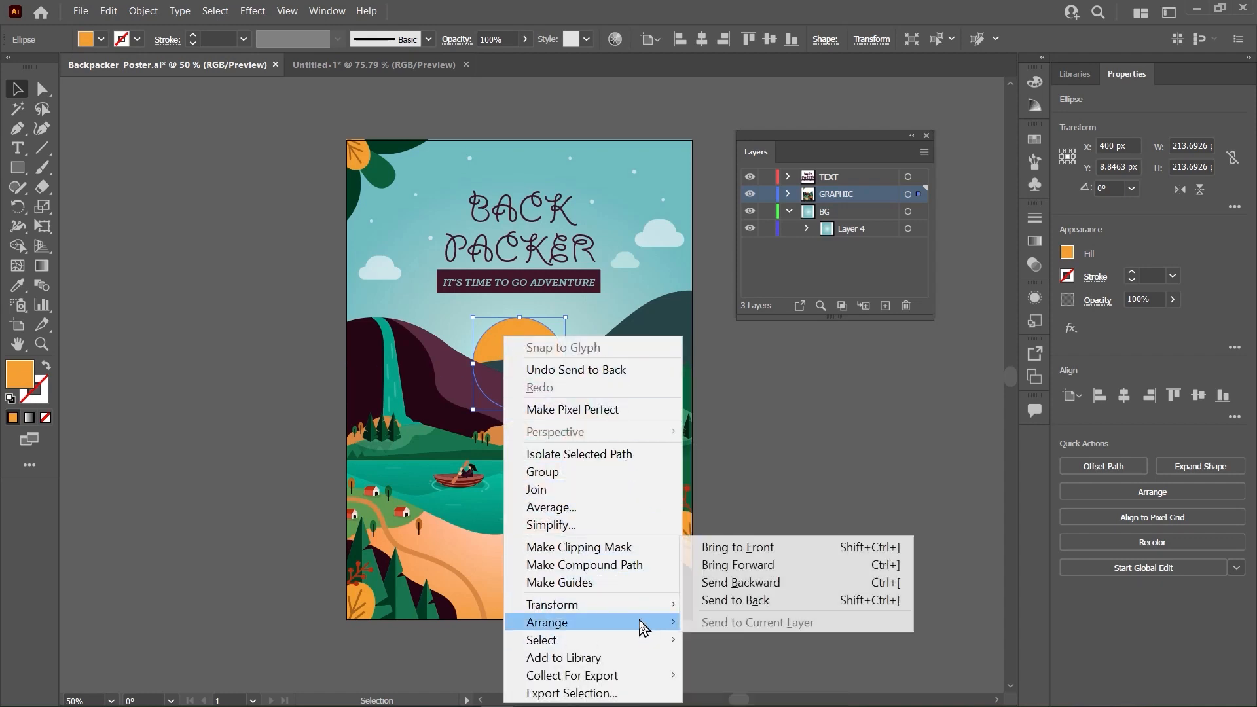
{"action": "left_click", "coordinate": [740, 601]}
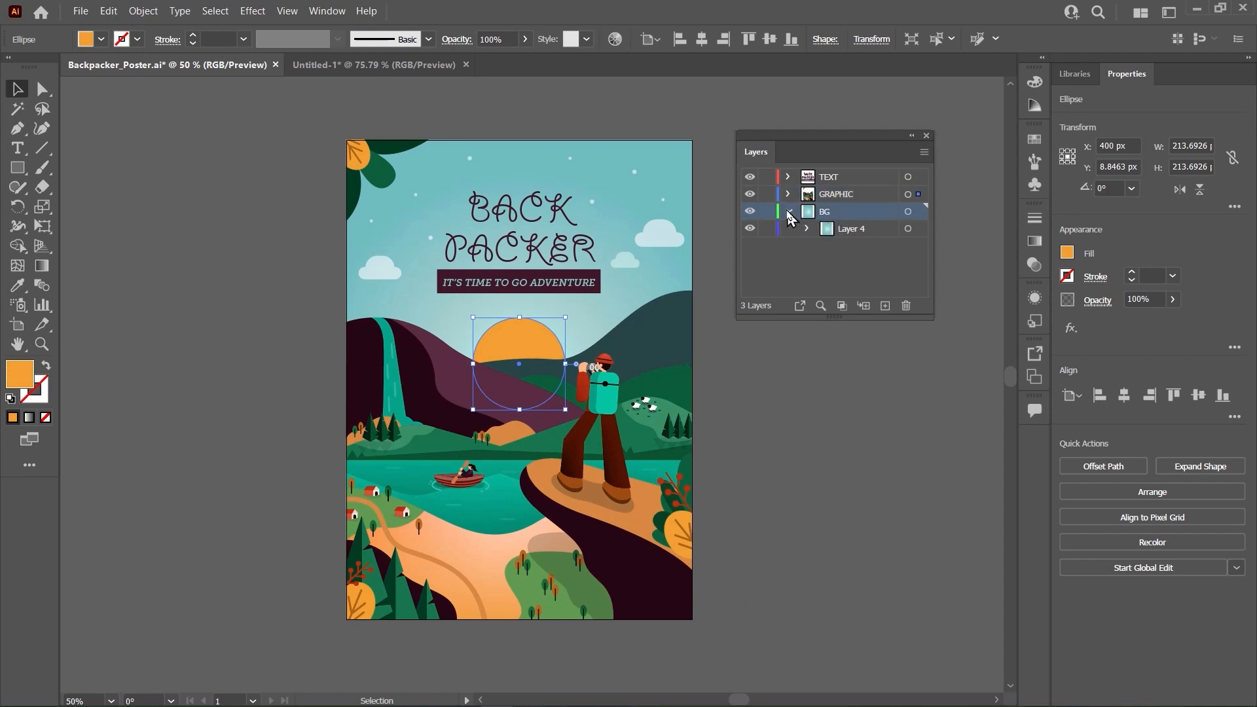
Collapse the BG layer's contents, hide the BG layer and deselect the artwork
{"action": "left_click", "coordinate": [788, 212]}
{"action": "left_click", "coordinate": [812, 219]}
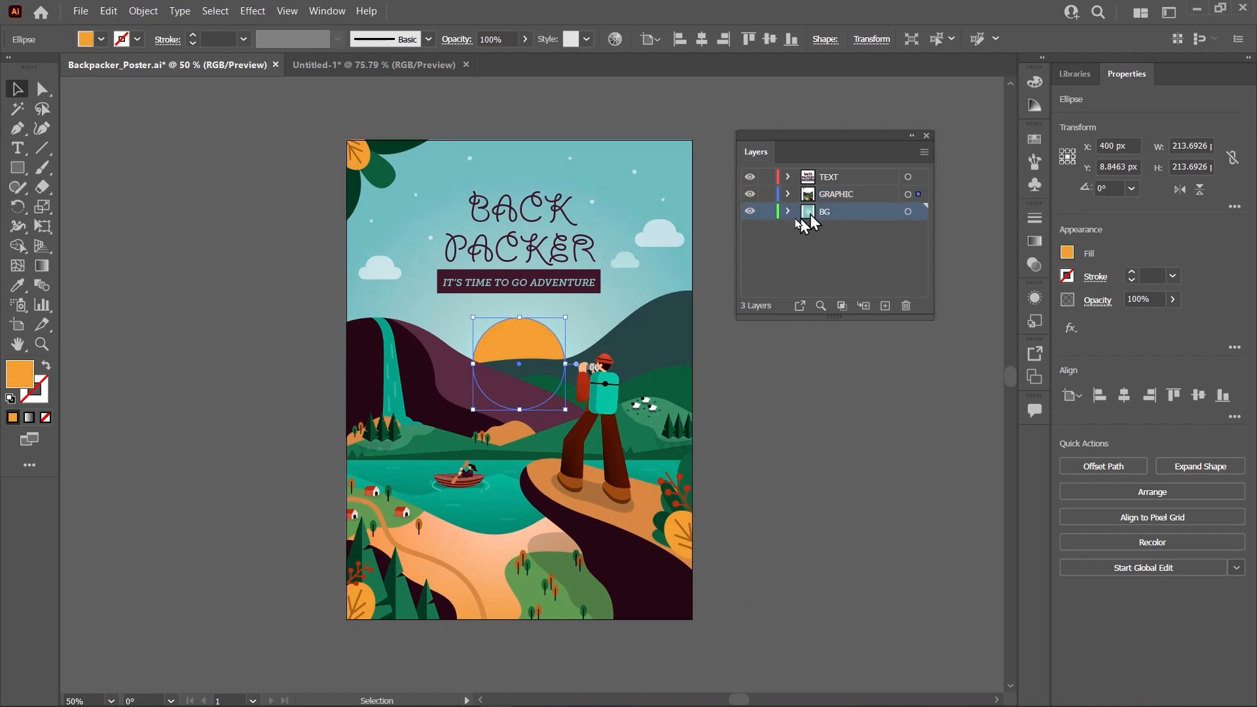
{"action": "left_click", "coordinate": [788, 215]}
{"action": "left_click", "coordinate": [788, 213]}
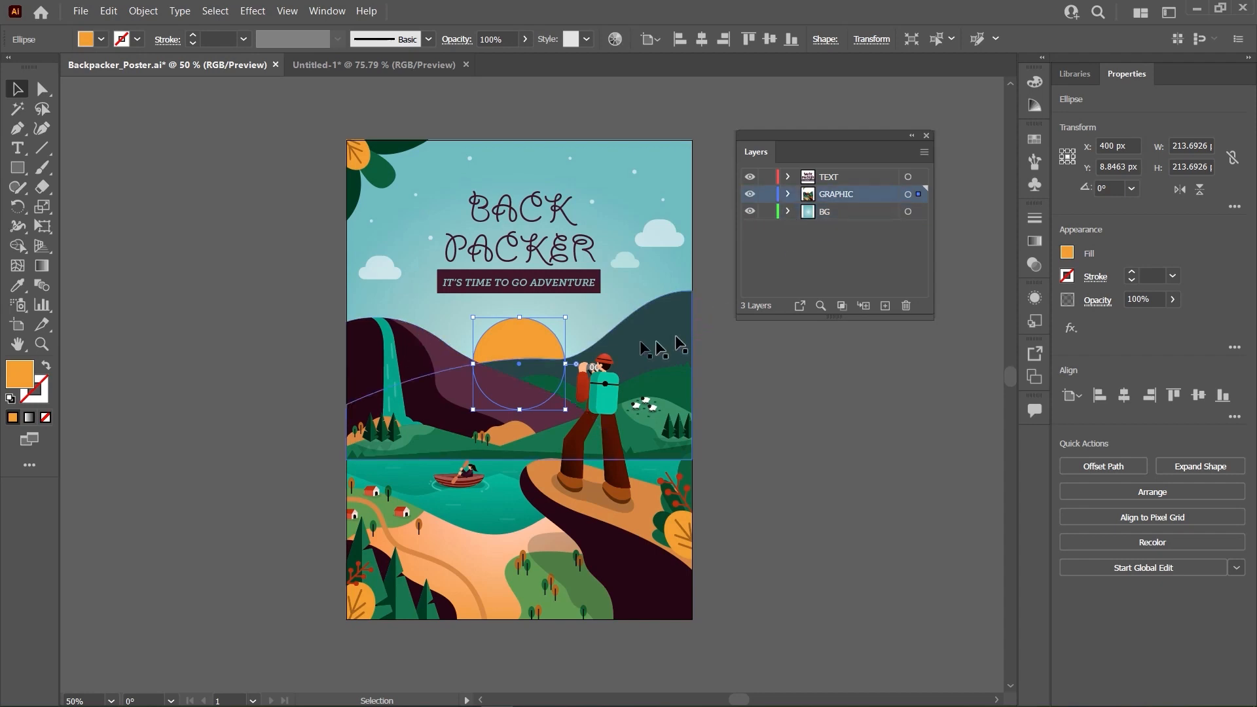
{"action": "left_click", "coordinate": [750, 211]}
{"action": "left_click", "coordinate": [705, 393]}
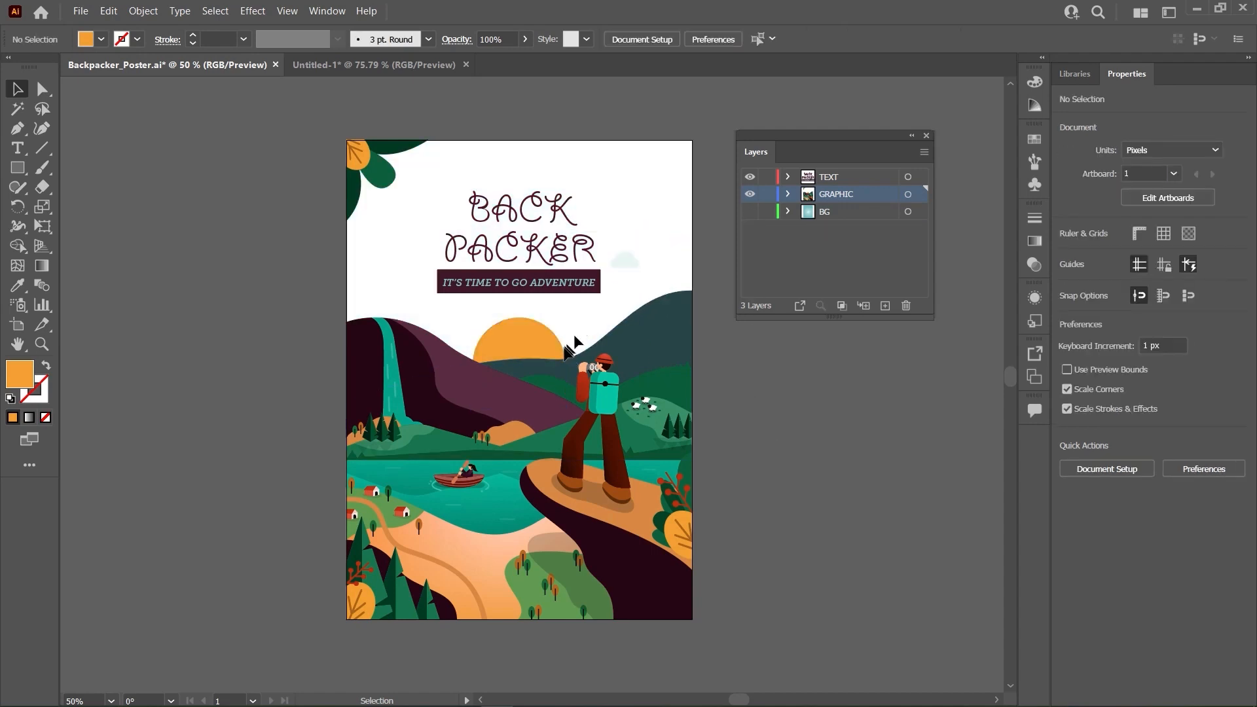
Bring the orange sun circle to the front of the GRAPHIC layer and deselect it
{"action": "left_click", "coordinate": [536, 350]}
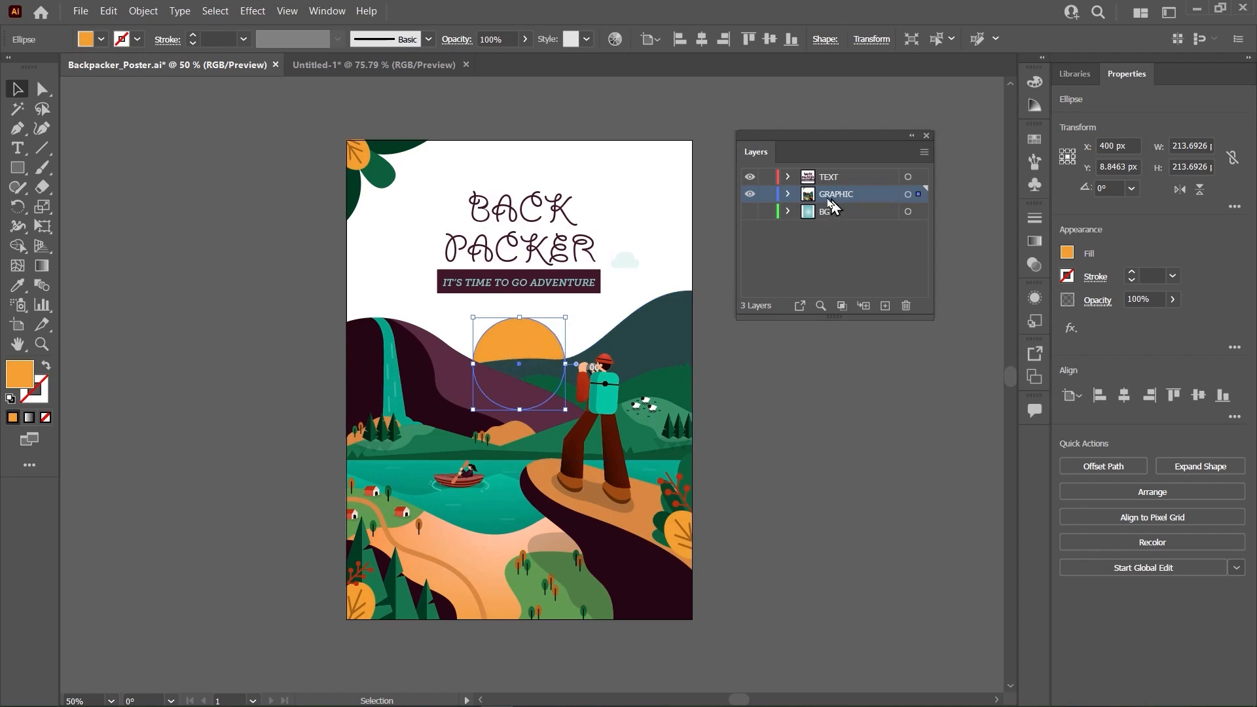
{"action": "right_click", "coordinate": [531, 352]}
{"action": "mouse_move", "coordinate": [724, 624]}
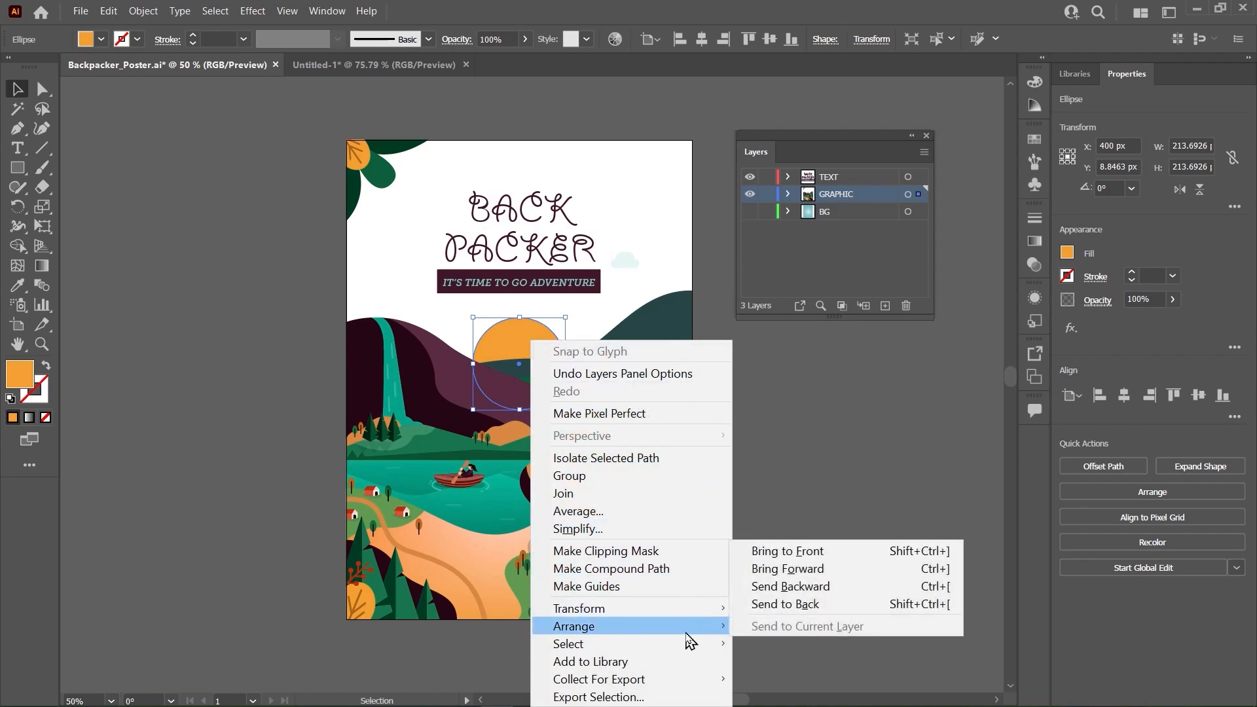
{"action": "left_click", "coordinate": [792, 555]}
{"action": "left_click", "coordinate": [788, 462]}
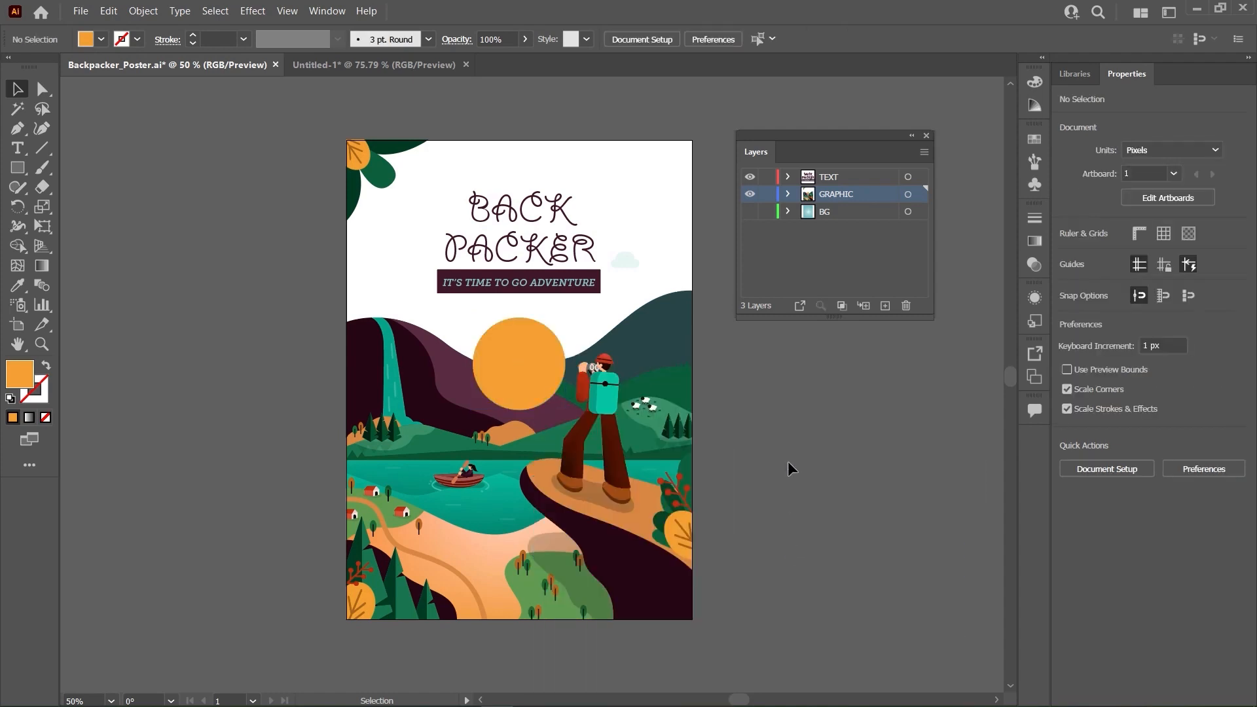
Send the orange sun circle to the back of the GRAPHIC layer, reselect it to check its position, and deselect it
{"action": "right_click", "coordinate": [543, 361]}
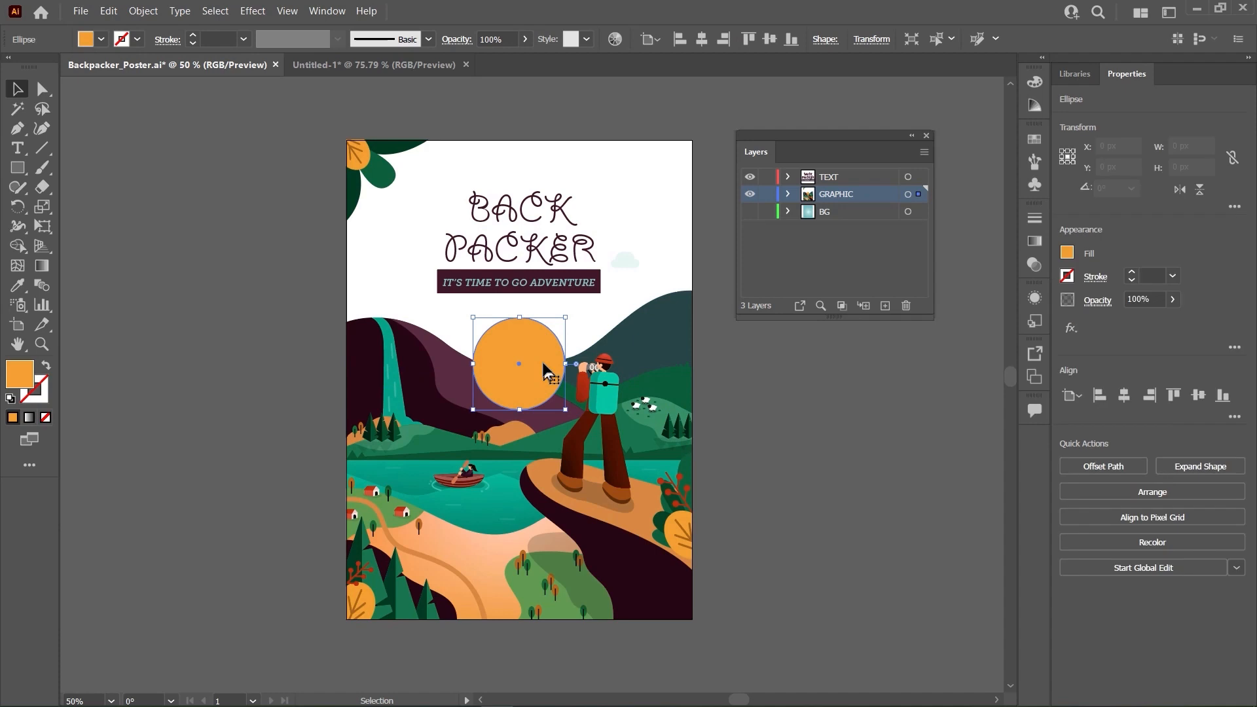
{"action": "mouse_move", "coordinate": [694, 625]}
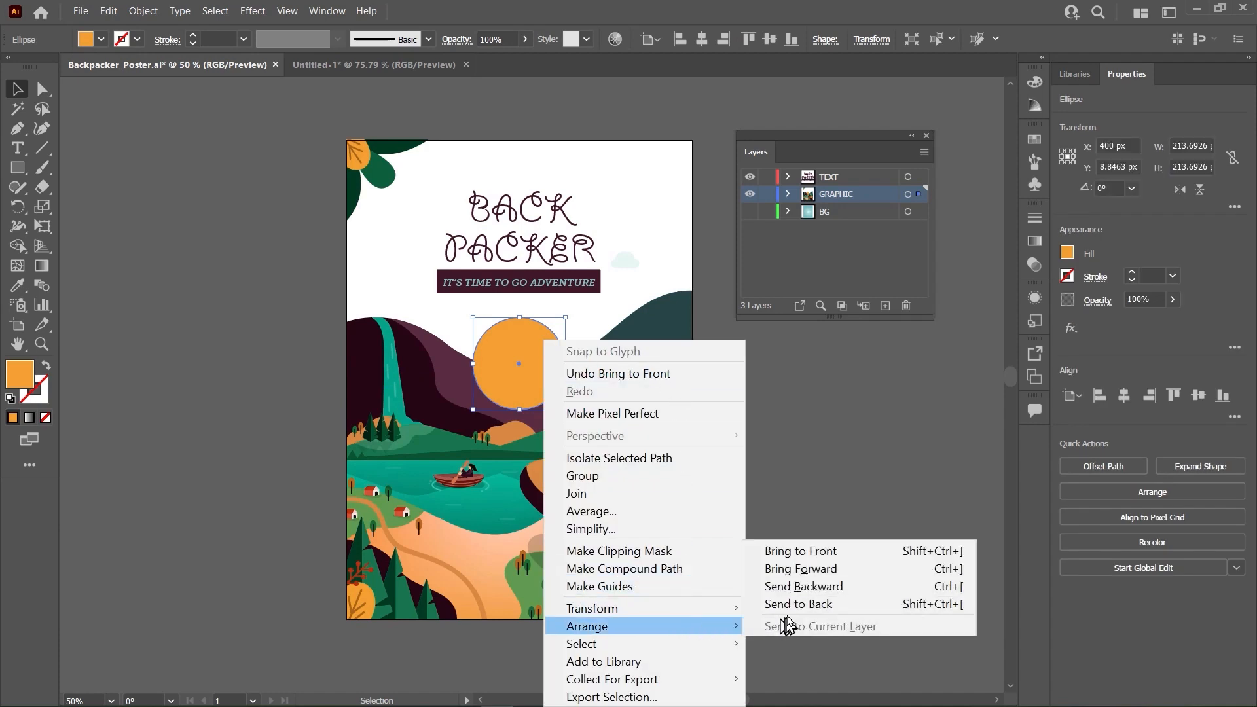
{"action": "left_click", "coordinate": [802, 605]}
{"action": "left_click", "coordinate": [771, 419]}
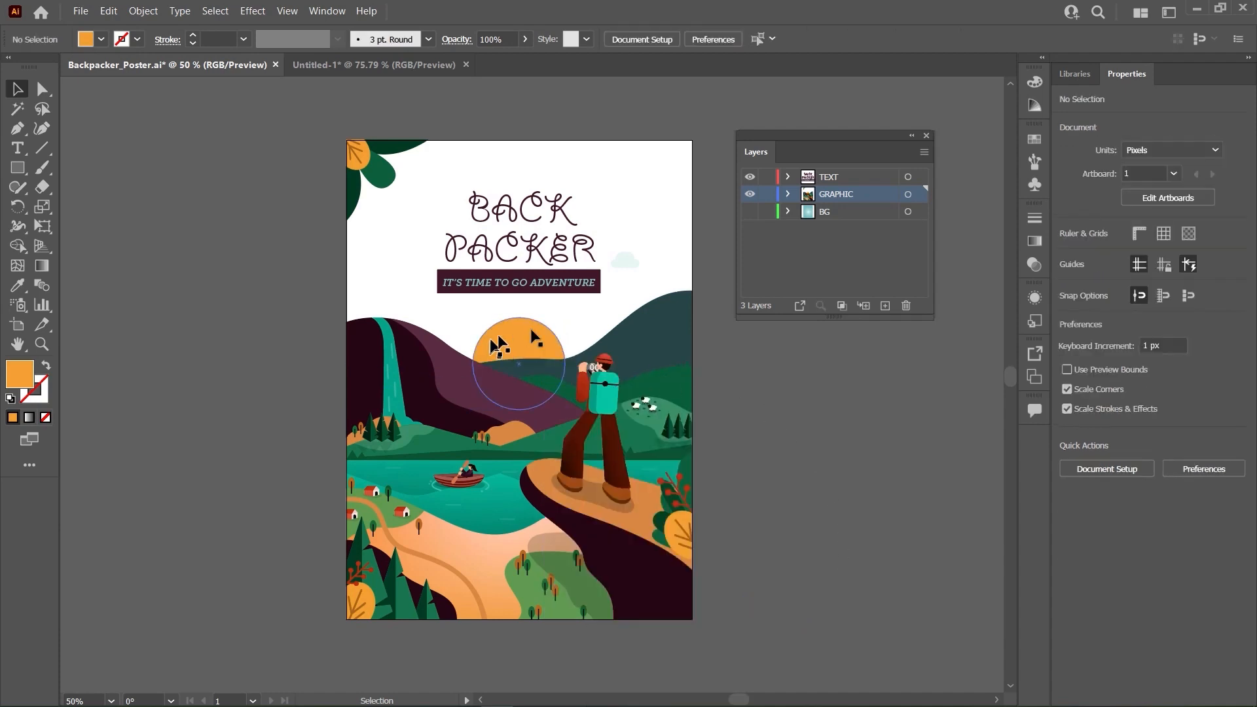
{"action": "left_click", "coordinate": [543, 335]}
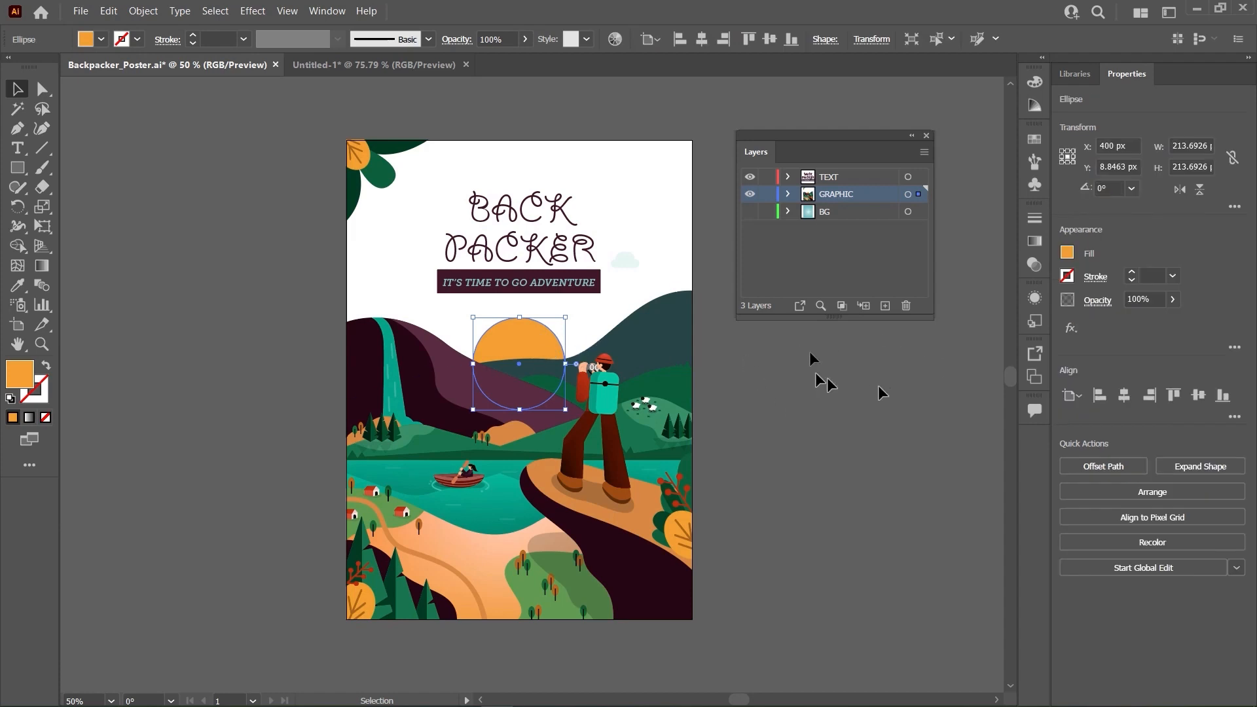
{"action": "left_click", "coordinate": [768, 393]}
Move the orange sun circle out of the GRAPHIC layer onto a new layer directly above it, keeping its position
{"action": "left_click", "coordinate": [524, 338]}
{"action": "right_click", "coordinate": [524, 338]}
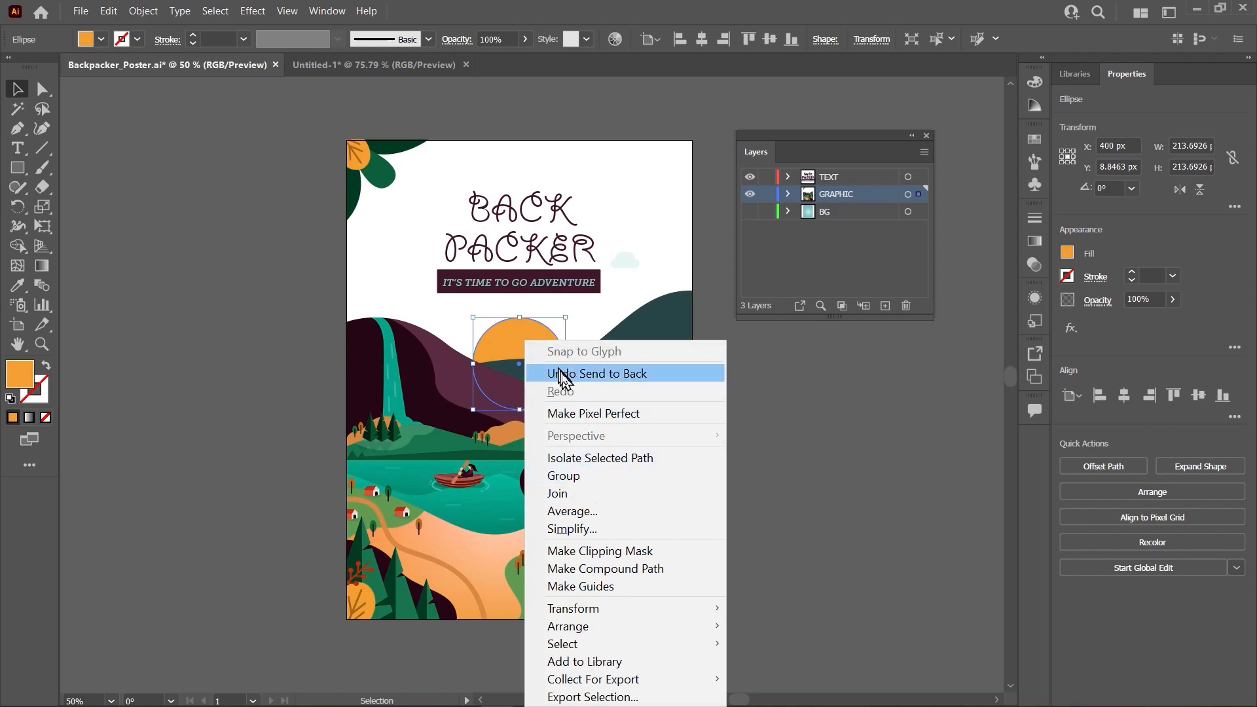
{"action": "left_click", "coordinate": [514, 324]}
{"action": "key", "text": "Delete"}
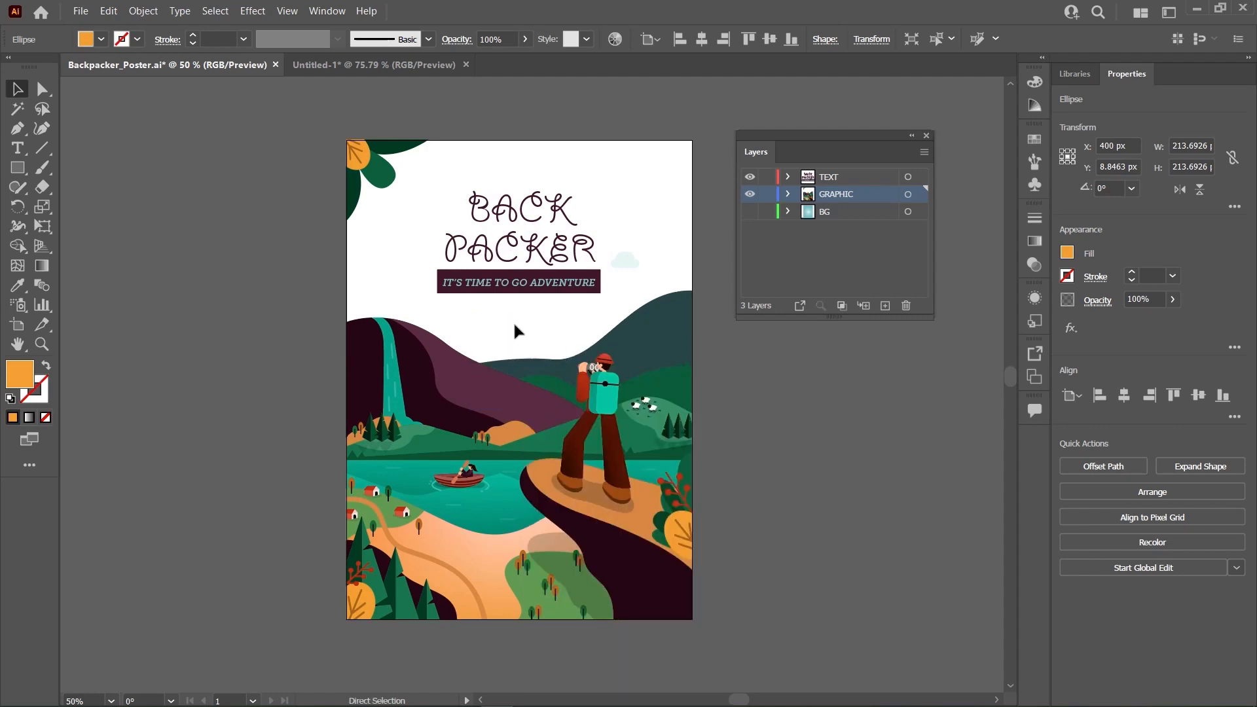
{"action": "left_click", "coordinate": [884, 306]}
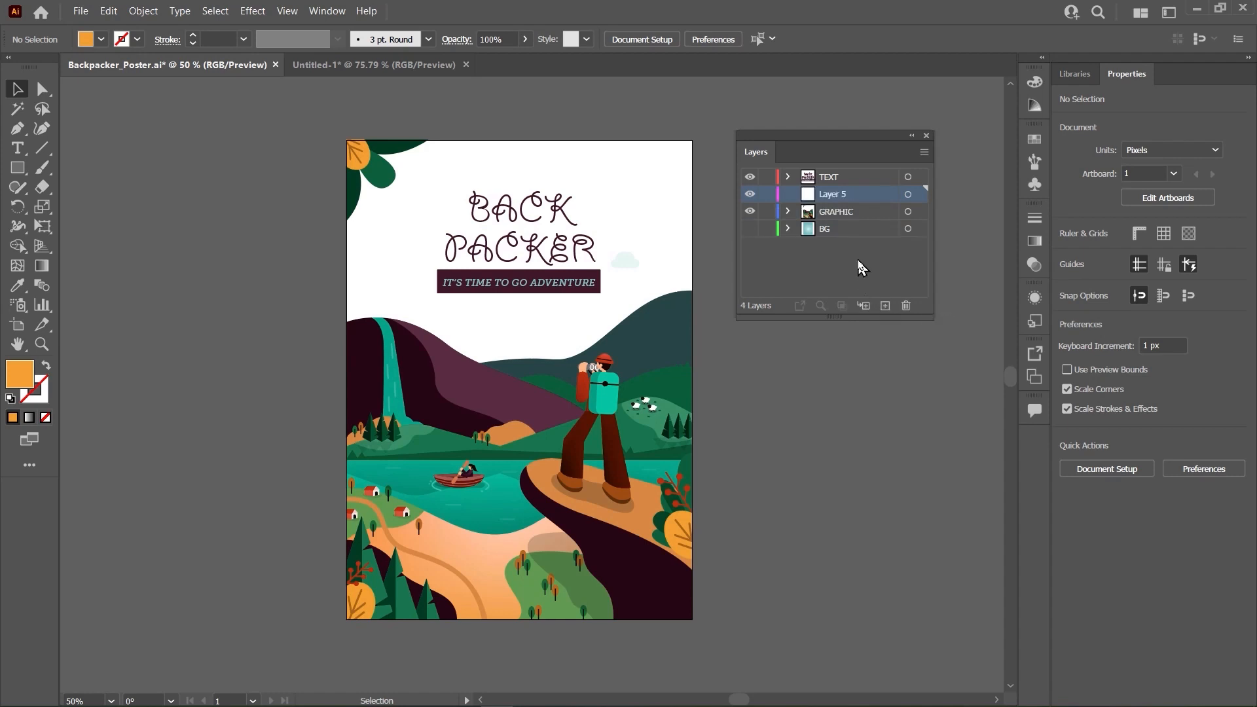
{"action": "key", "text": "ctrl+f"}
{"action": "left_click", "coordinate": [819, 419]}
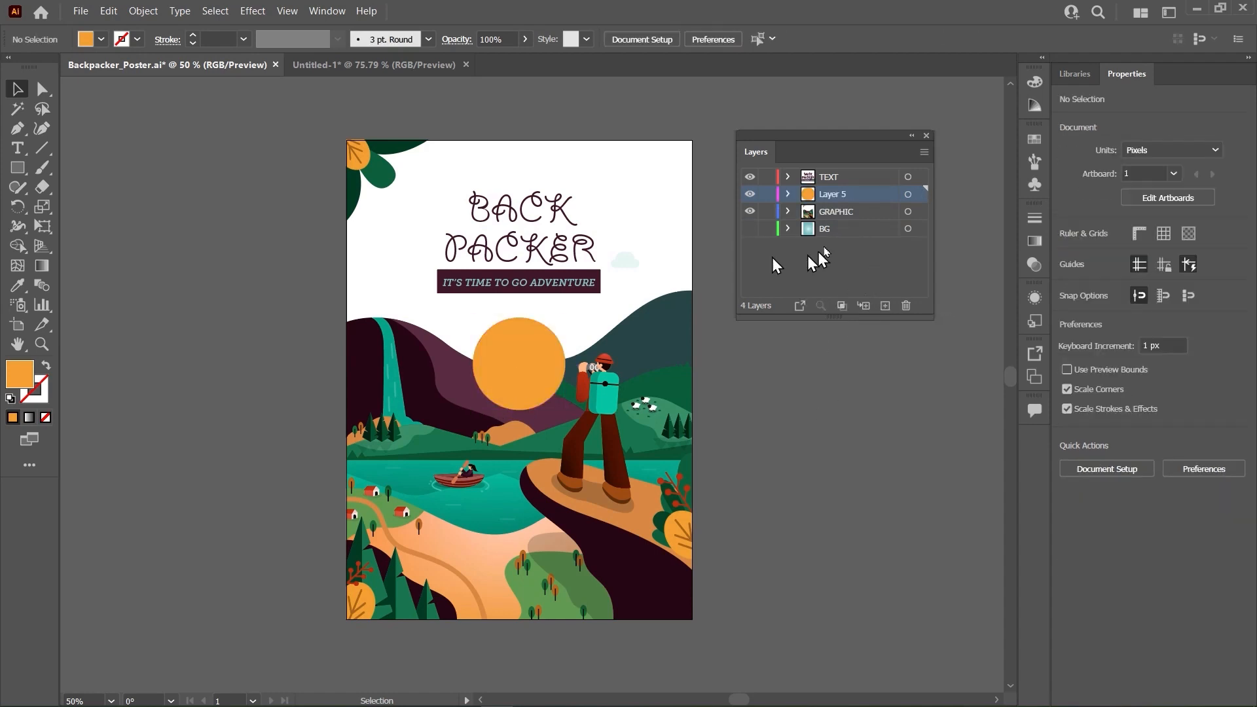
Examine the Arrange options for the sun circle on Layer 5 without applying any of them
{"action": "mouse_move", "coordinate": [829, 199]}
{"action": "left_mouse_down"}
{"action": "mouse_move", "coordinate": [830, 219]}
{"action": "mouse_move", "coordinate": [830, 194]}
{"action": "left_mouse_up"}
{"action": "left_click", "coordinate": [542, 350]}
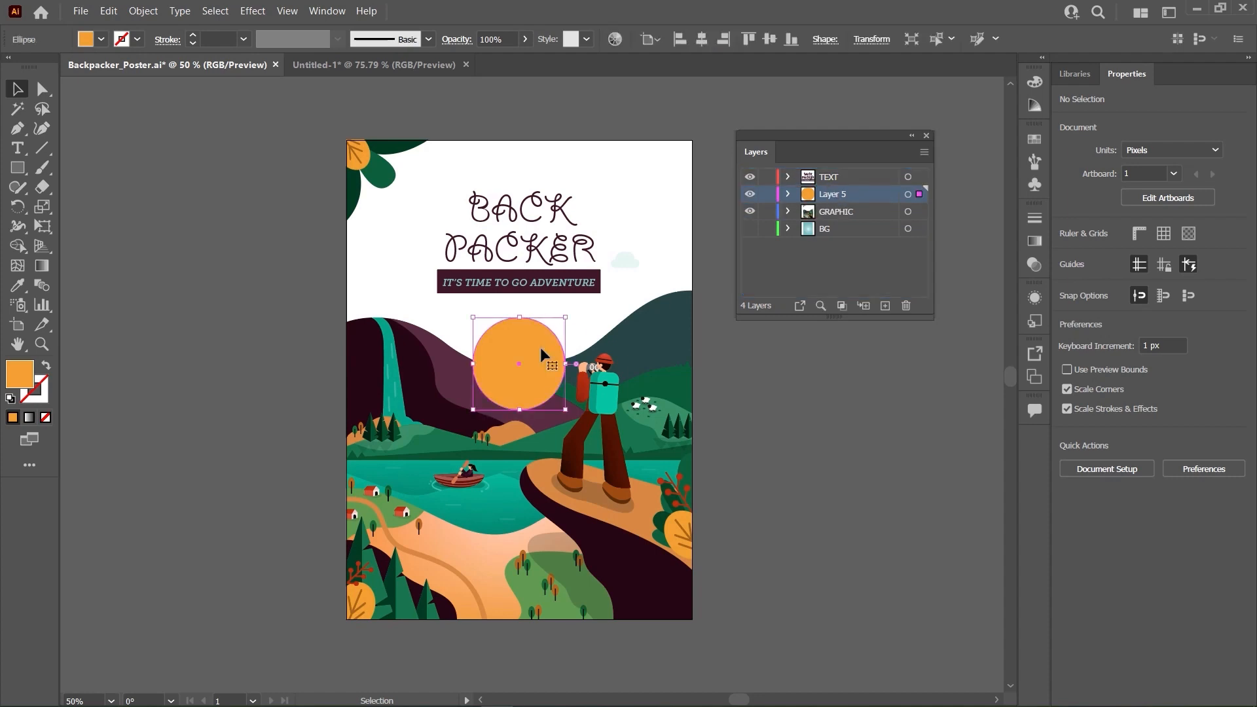
{"action": "right_click", "coordinate": [542, 350]}
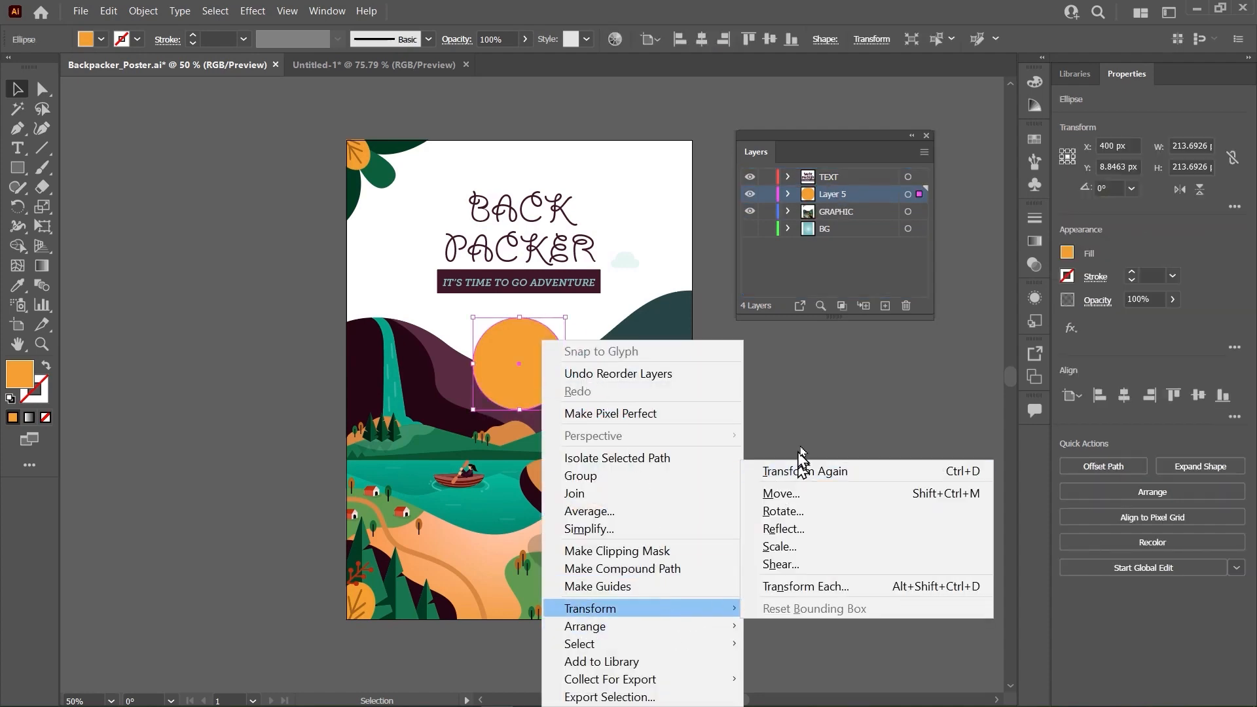
{"action": "left_click", "coordinate": [800, 429]}
{"action": "left_click", "coordinate": [799, 429]}
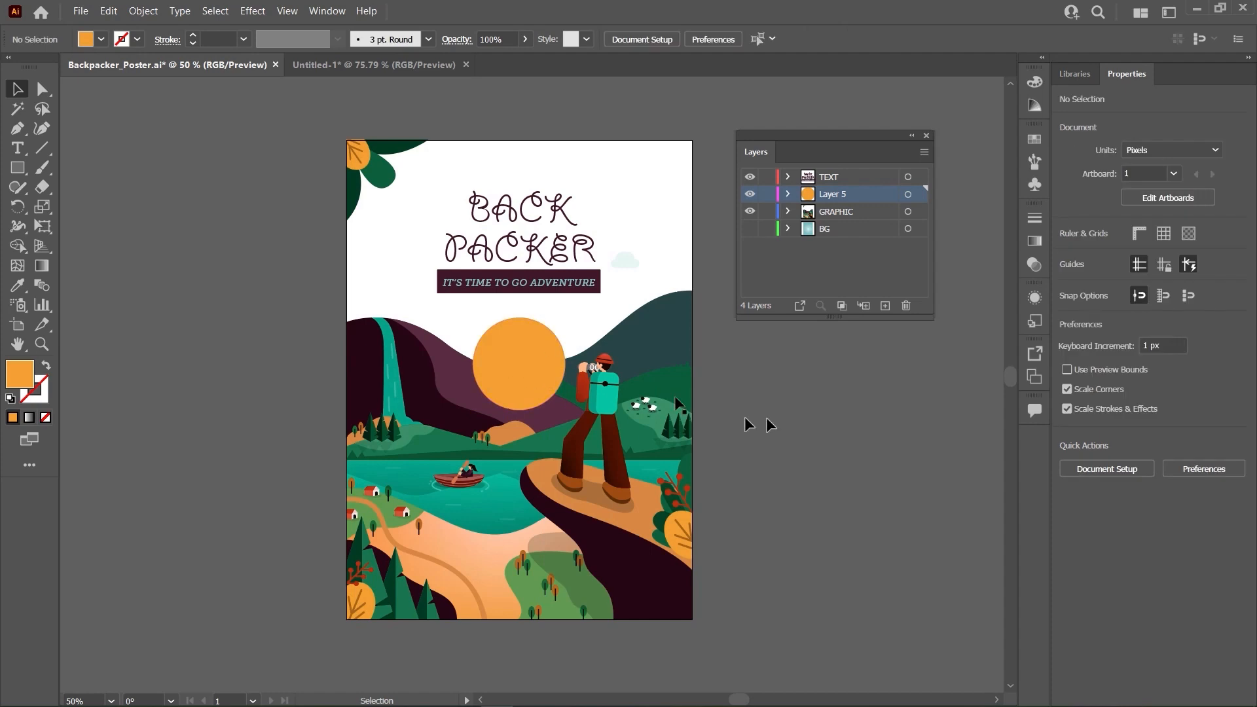
{"action": "left_click", "coordinate": [538, 364]}
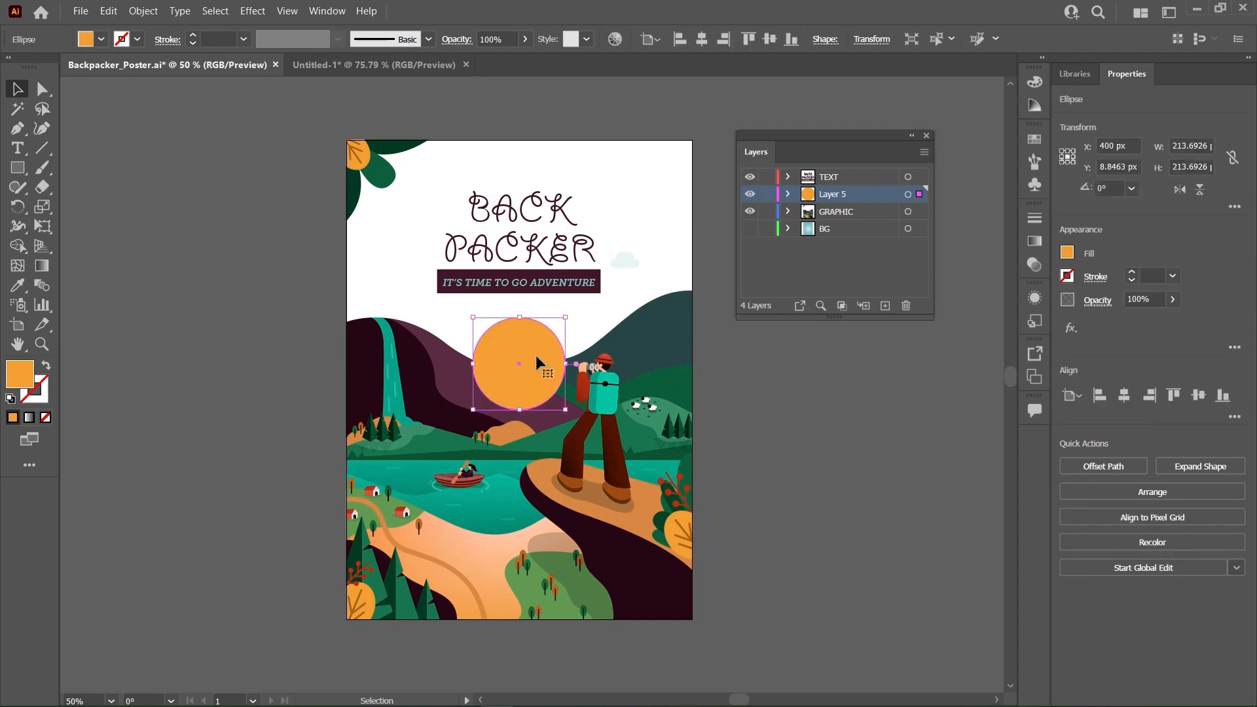
{"action": "right_click", "coordinate": [536, 355]}
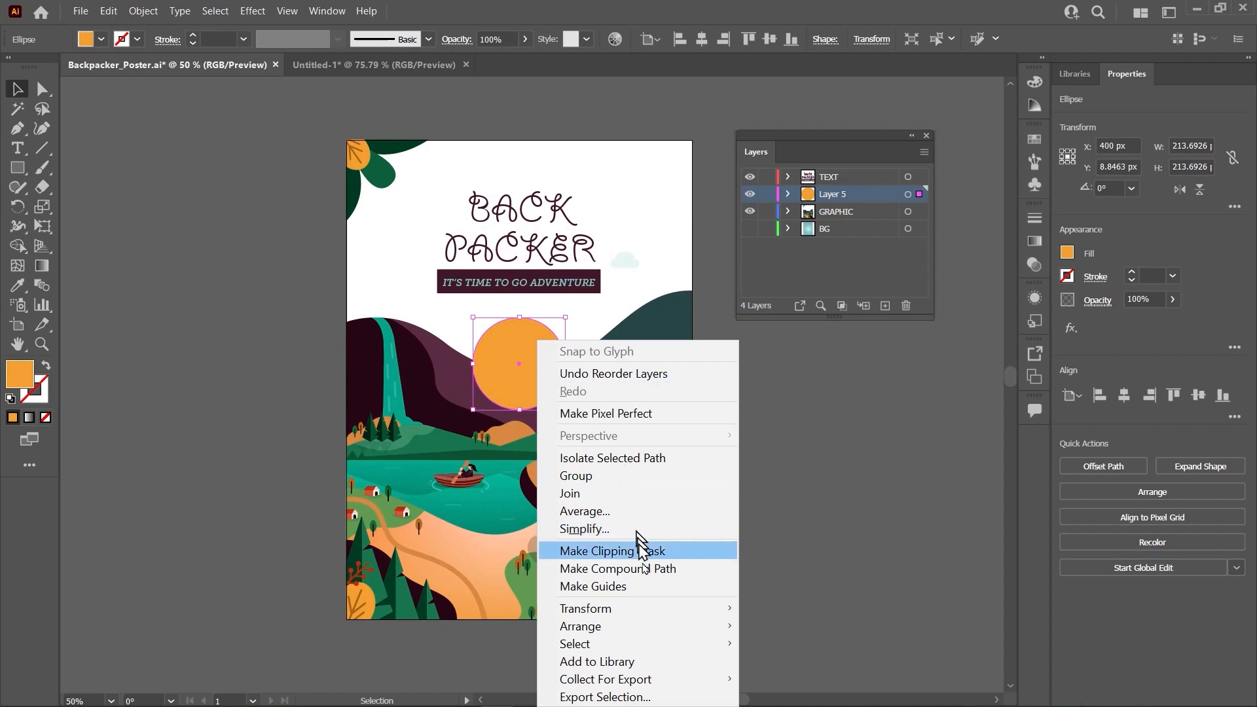
{"action": "mouse_move", "coordinate": [658, 612]}
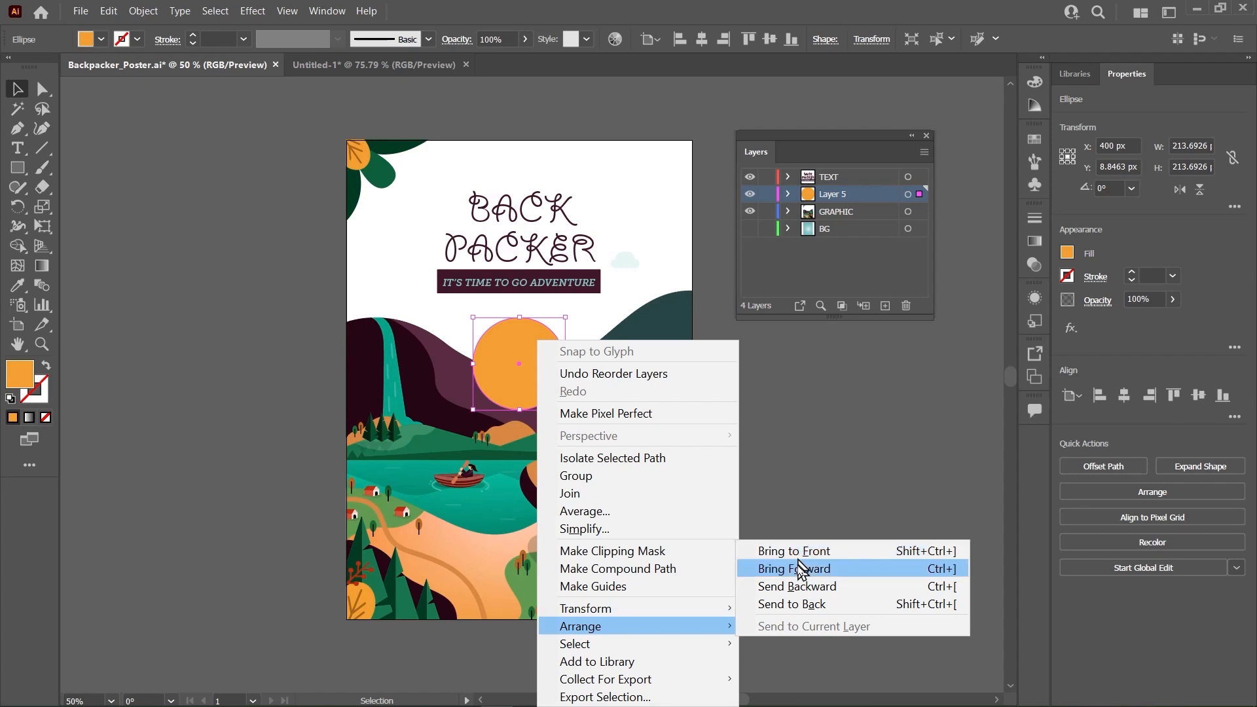
{"action": "left_click", "coordinate": [855, 501]}
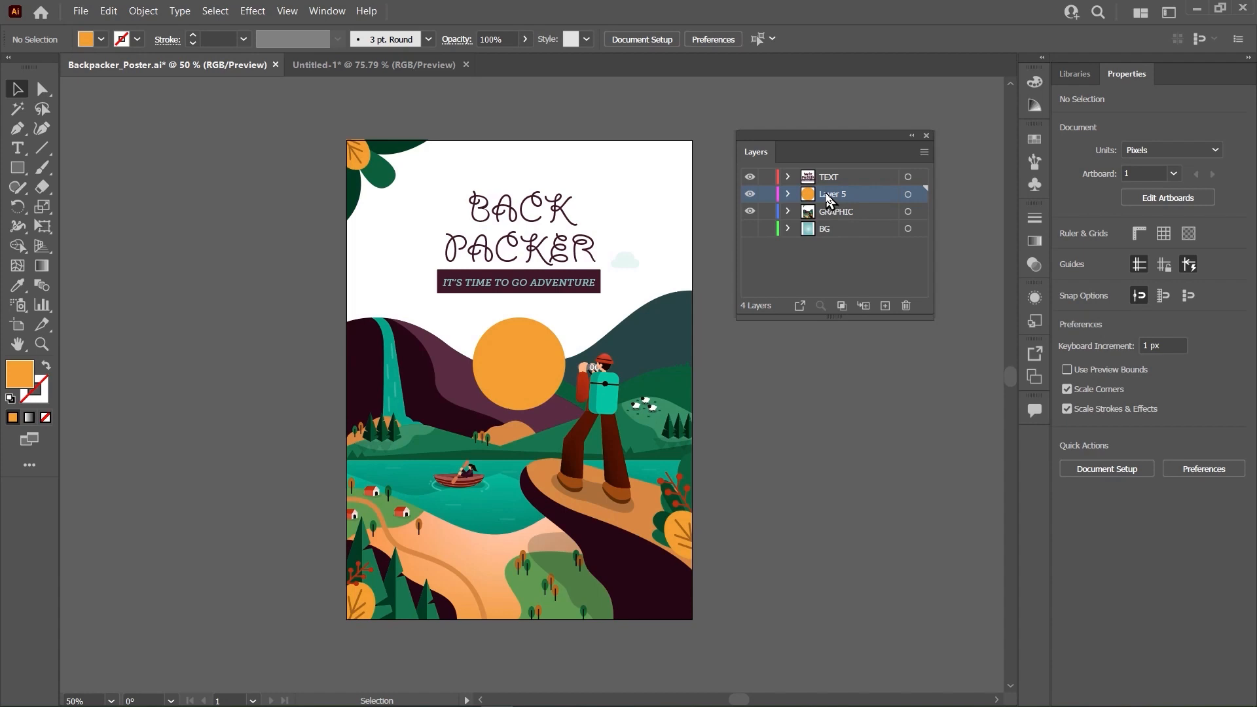
Reorder Layer 5 below GRAPHIC in the layer stack and show the BG layer
{"action": "left_click_drag", "start_coordinate": [828, 198], "coordinate": [833, 222]}
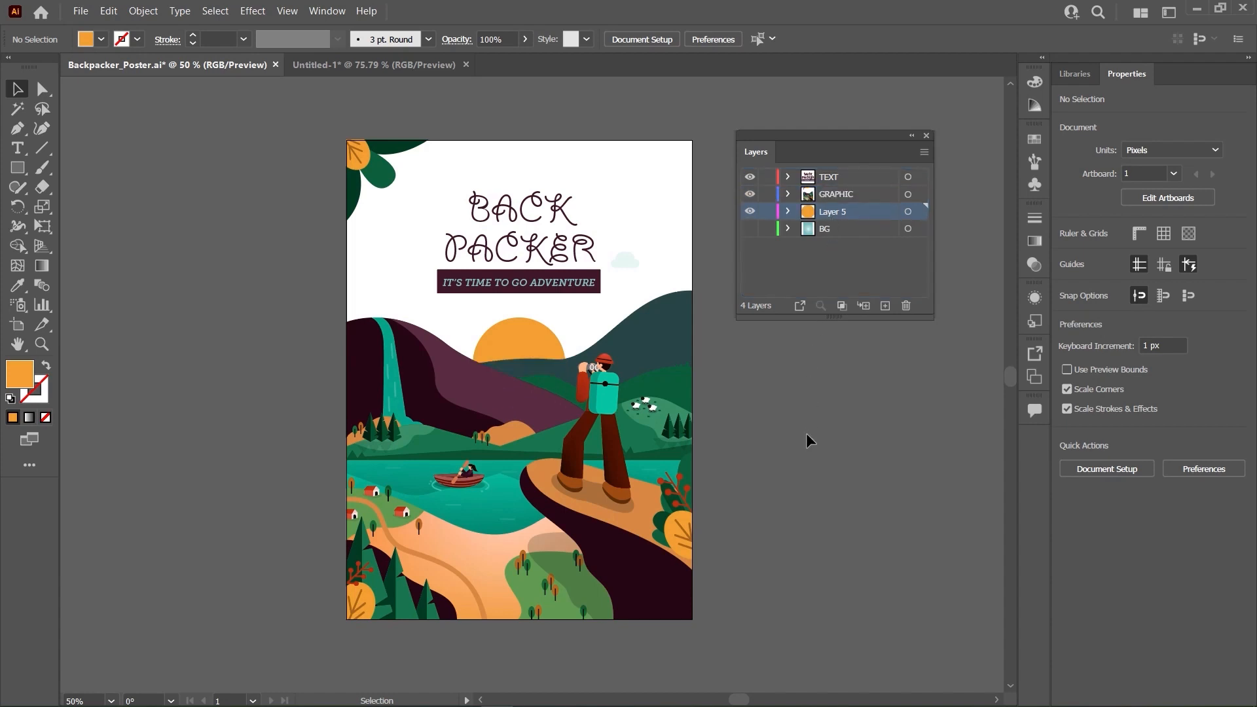
{"action": "left_click", "coordinate": [749, 229]}
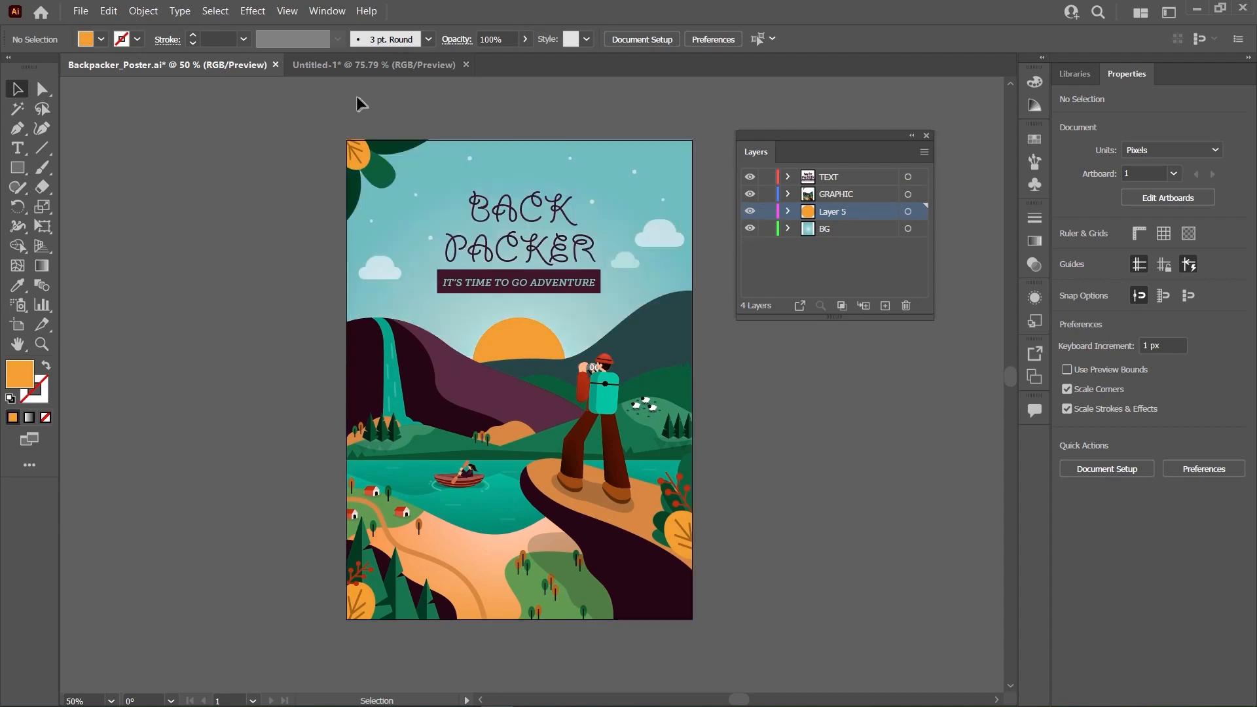
Switch to the Untitled-1 document and move the black rectangle slightly down over the red circle and cyan rectangle
{"action": "left_click", "coordinate": [376, 67]}
{"action": "left_click", "coordinate": [670, 223]}
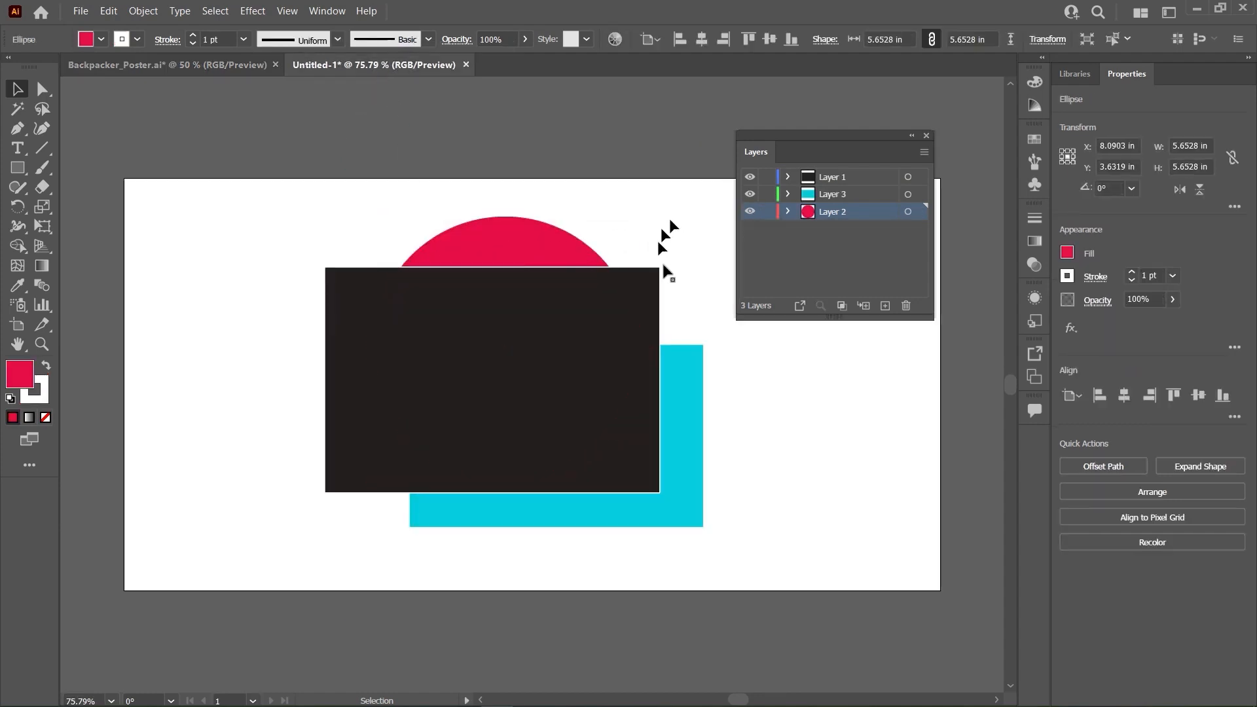
{"action": "left_click_drag", "start_coordinate": [497, 329], "coordinate": [491, 361]}
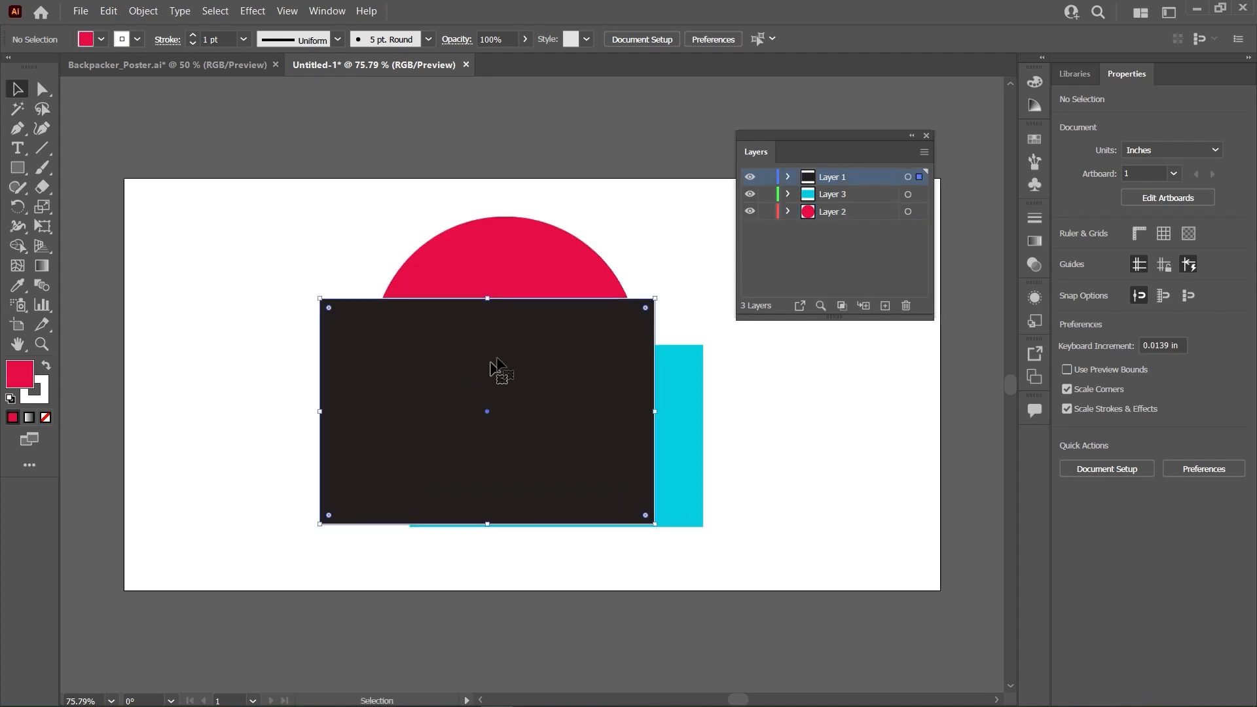
Hide Layer 1, show it again, and shift its black rectangle toward the lower left of the artboard
{"action": "left_click", "coordinate": [750, 178]}
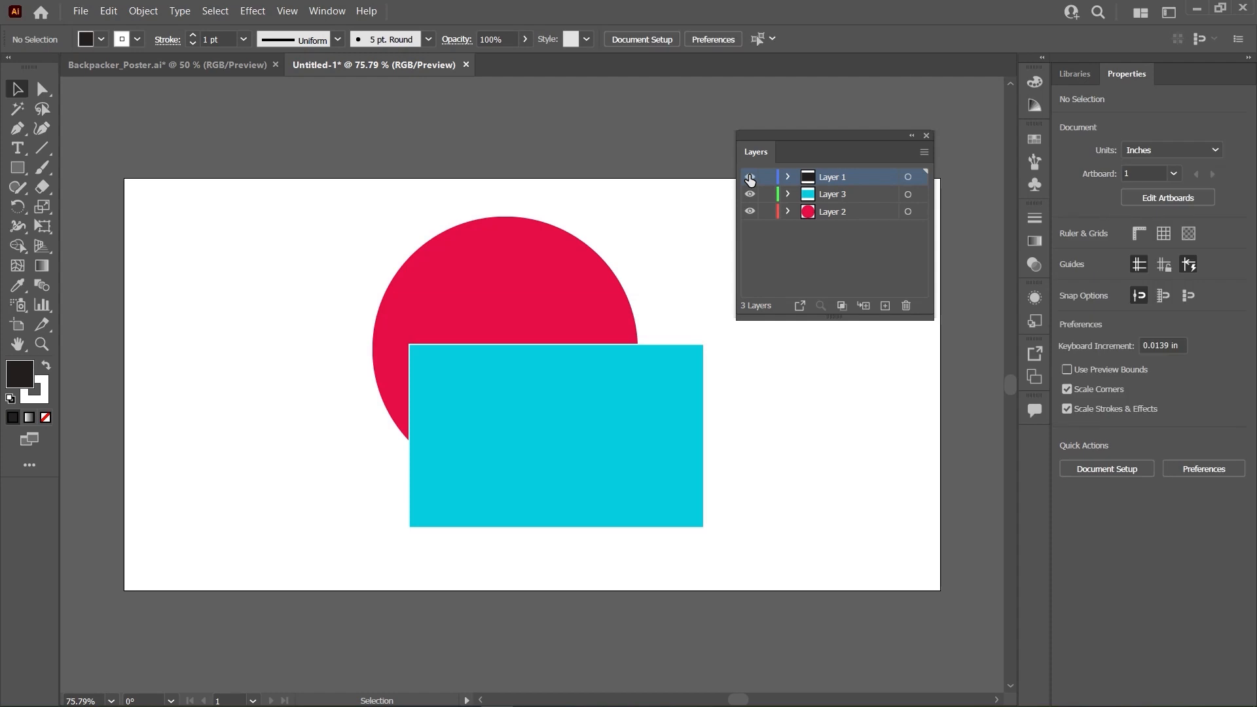
{"action": "left_click", "coordinate": [750, 178]}
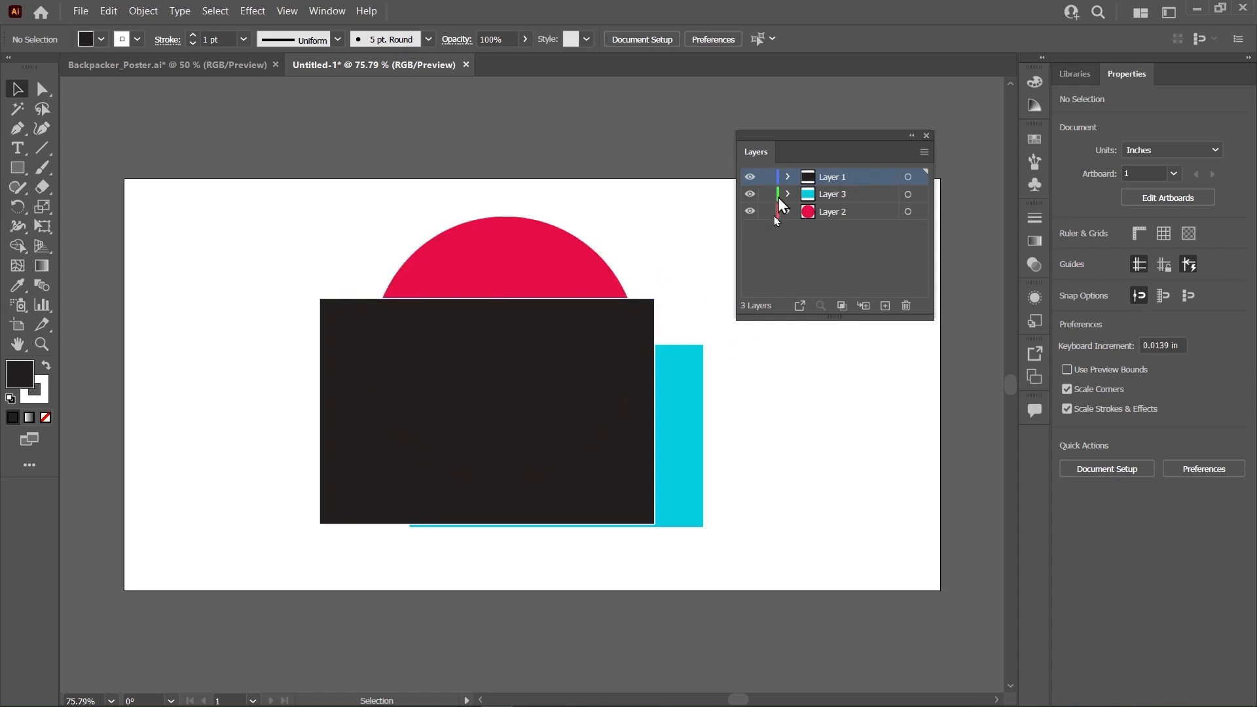
{"action": "left_click_drag", "start_coordinate": [561, 384], "coordinate": [512, 449]}
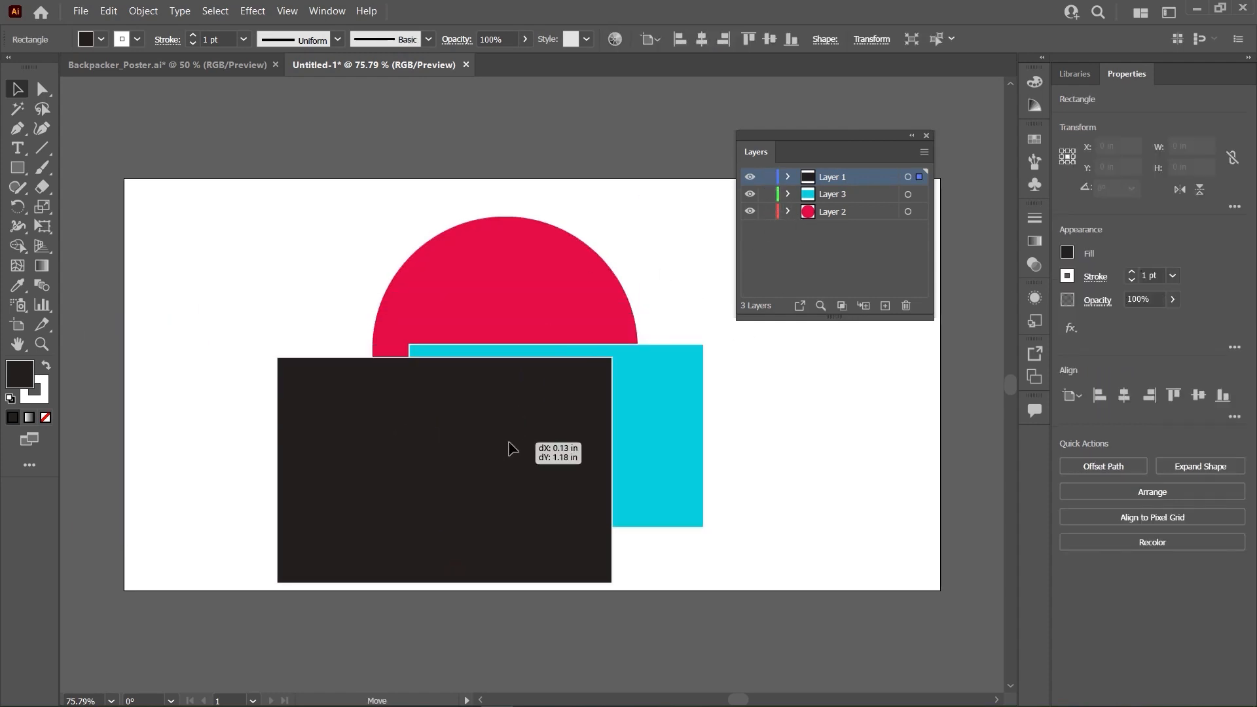
{"action": "left_click_drag", "start_coordinate": [465, 485], "coordinate": [438, 433]}
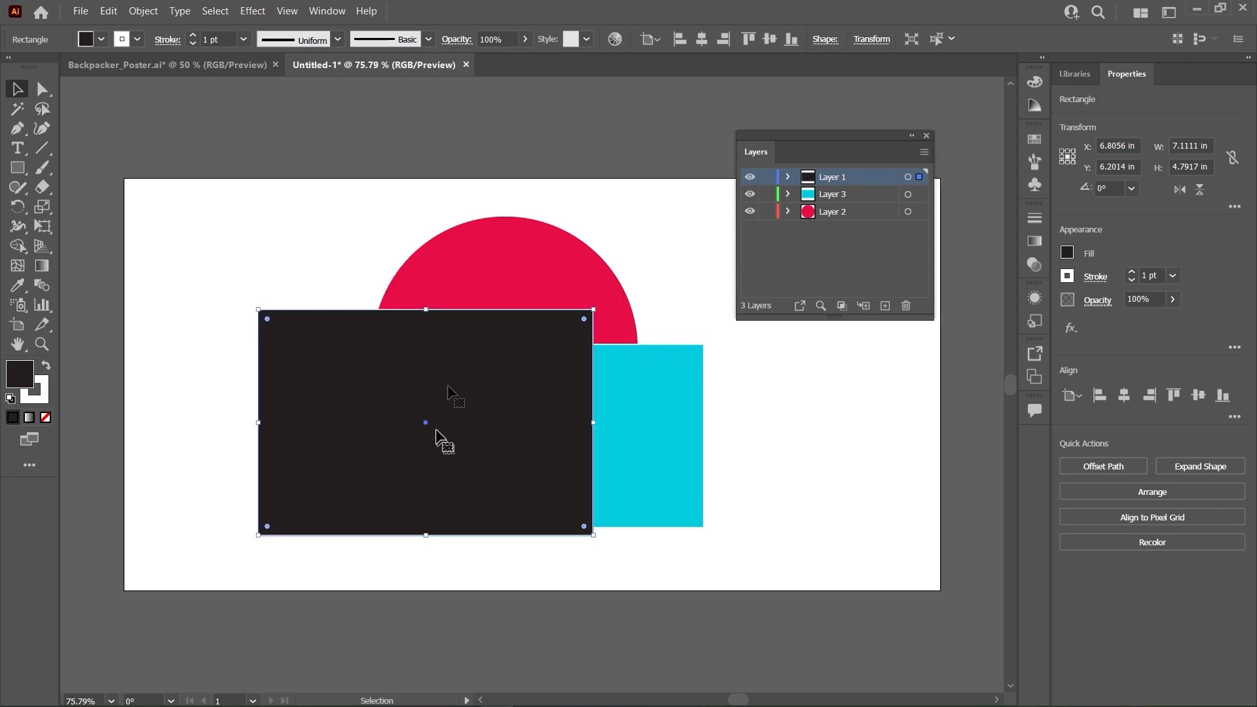
{"action": "left_click_drag", "start_coordinate": [437, 345], "coordinate": [402, 371]}
Switch to Backpacker_Poster.ai, view the Lock options for the BACK PACKER title group, and deselect it
{"action": "left_click", "coordinate": [222, 64]}
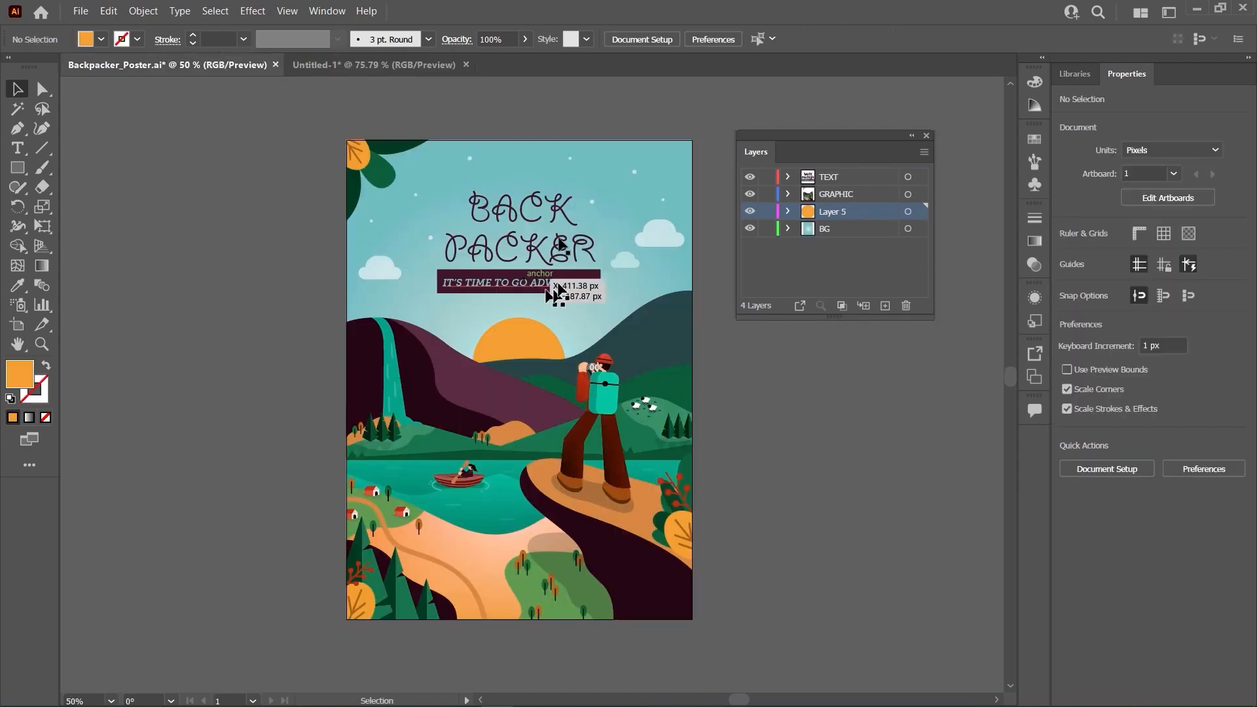
{"action": "left_click", "coordinate": [521, 217]}
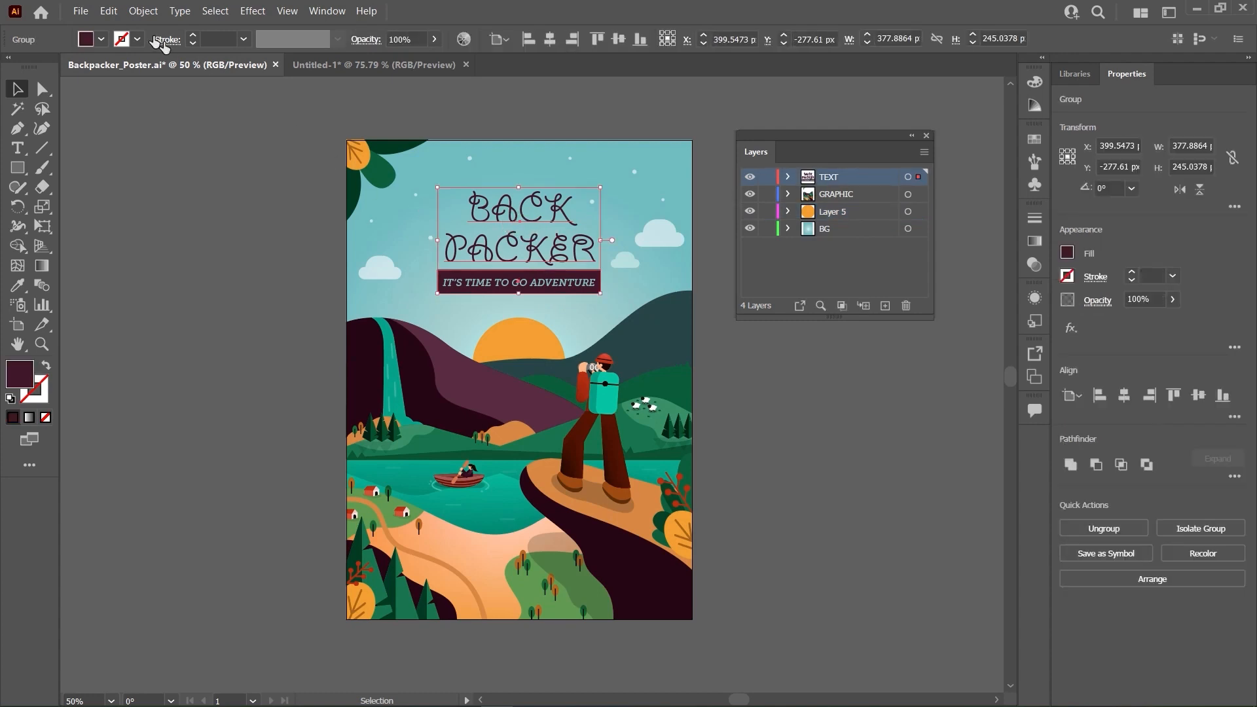
{"action": "left_click", "coordinate": [143, 11]}
{"action": "mouse_move", "coordinate": [195, 122]}
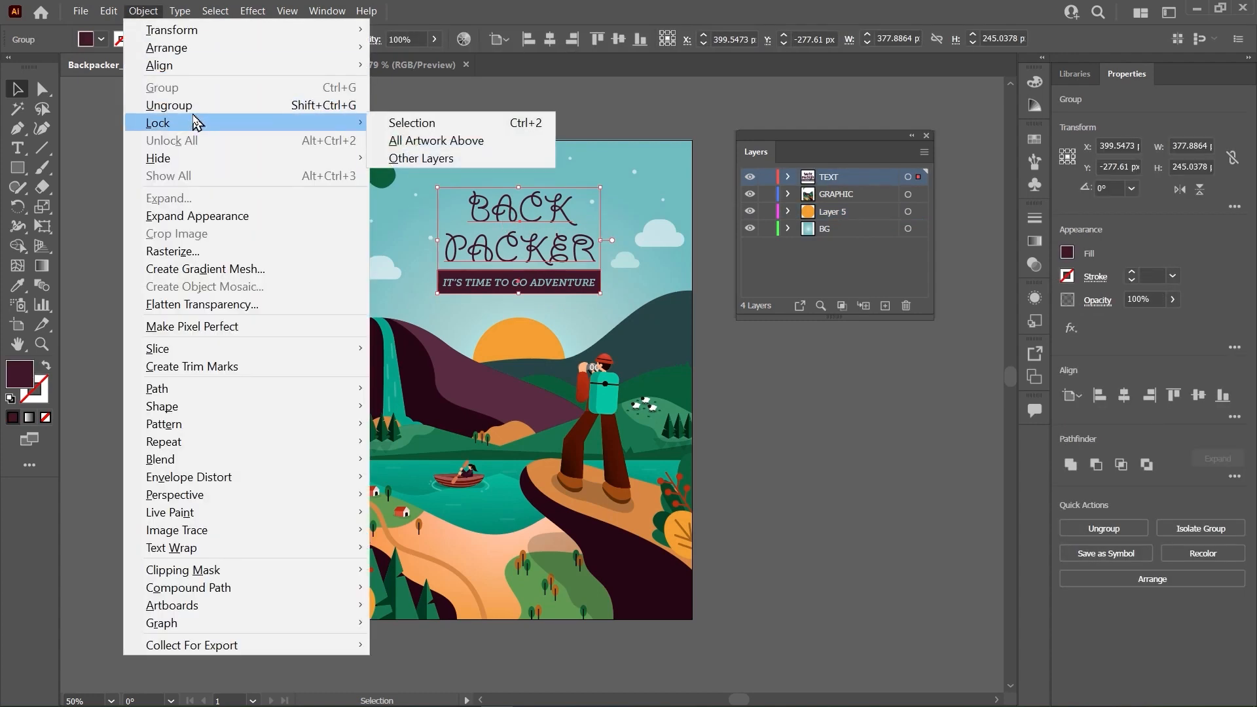
{"action": "left_click", "coordinate": [402, 94]}
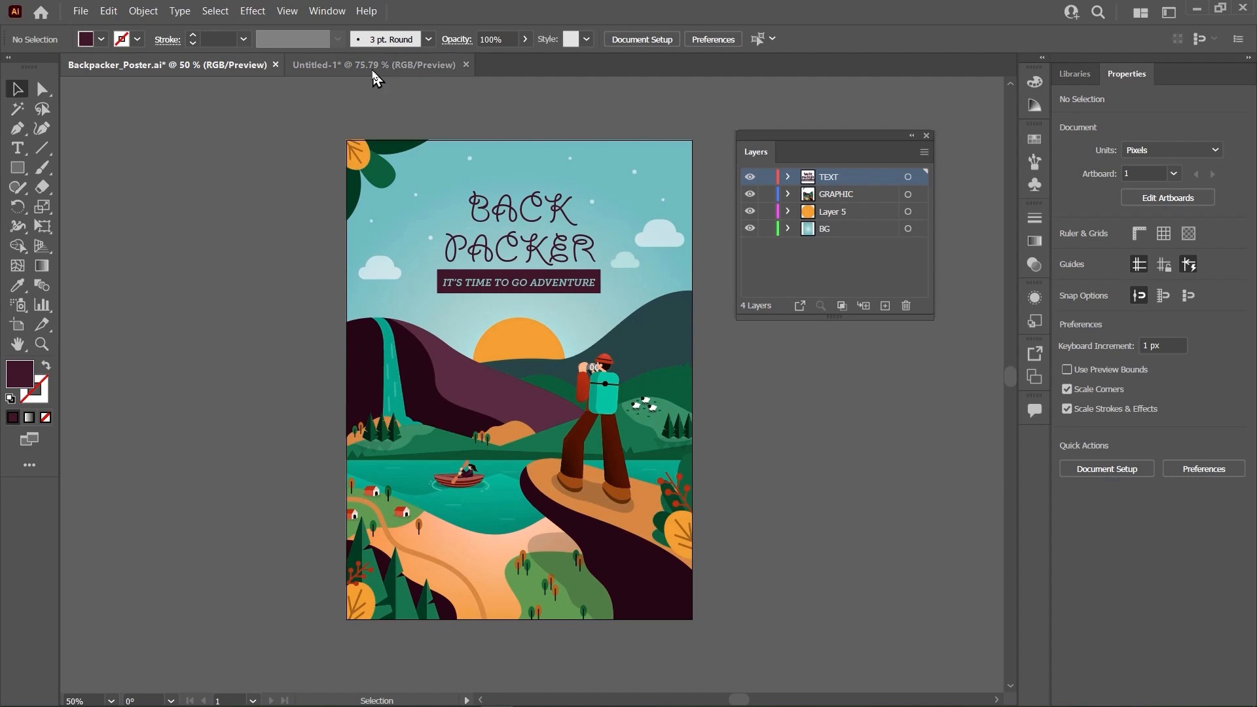
Switch to the Untitled-1 document, select the red circle, and lock its Layer 2
{"action": "left_click", "coordinate": [379, 65]}
{"action": "left_click", "coordinate": [543, 277]}
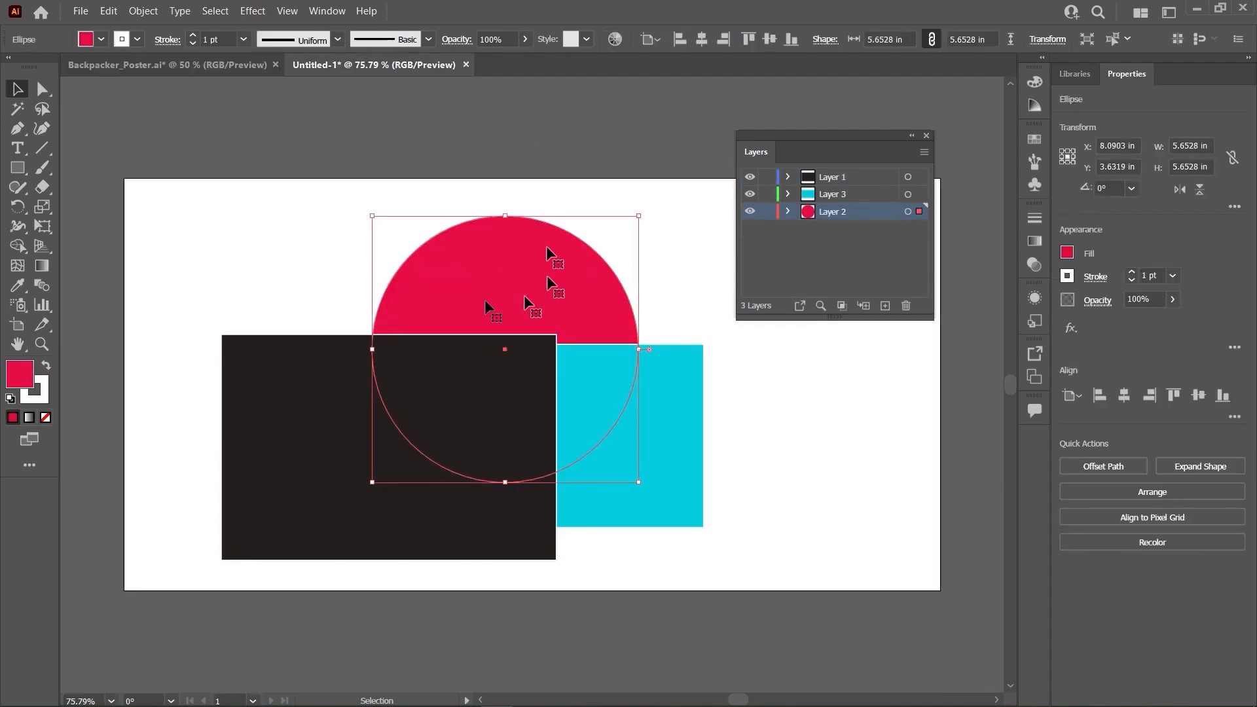
{"action": "left_click", "coordinate": [764, 216]}
Reposition the black rectangle to about X 4.46 in, Y 6.10 in, and try to move the locked red circle
{"action": "left_click_drag", "start_coordinate": [449, 394], "coordinate": [602, 342]}
{"action": "left_click_drag", "start_coordinate": [461, 446], "coordinate": [175, 536]}
{"action": "left_click_drag", "start_coordinate": [534, 288], "coordinate": [571, 289]}
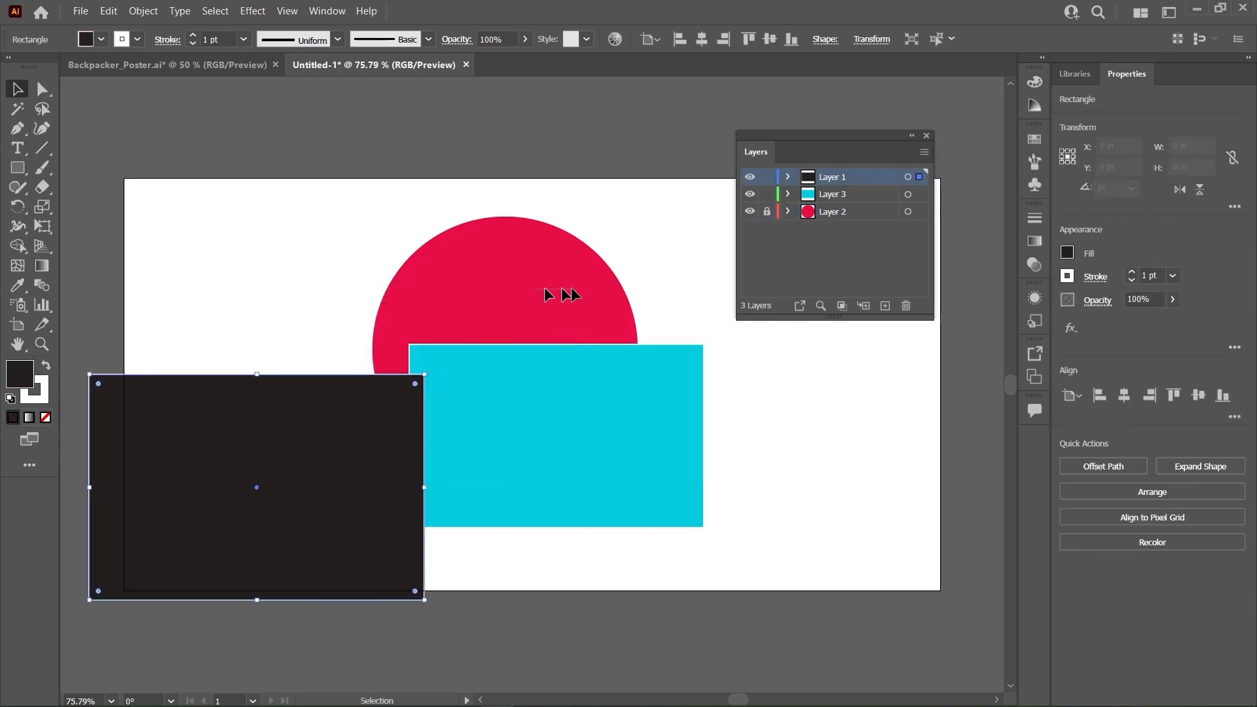
{"action": "left_click_drag", "start_coordinate": [328, 450], "coordinate": [410, 421]}
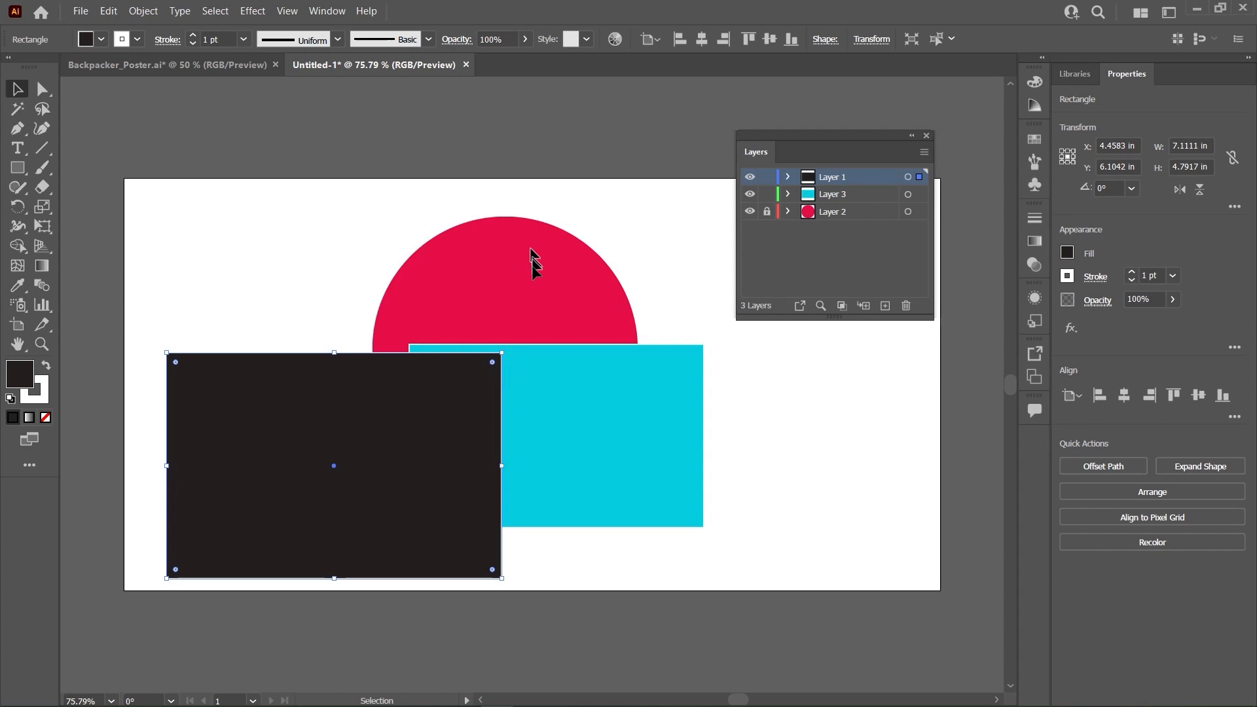
Reposition the cyan rectangle to about X 10.14 in, Y 5.97 in, and try to select the locked red circle
{"action": "left_click_drag", "start_coordinate": [659, 415], "coordinate": [676, 383]}
{"action": "left_click", "coordinate": [576, 288]}
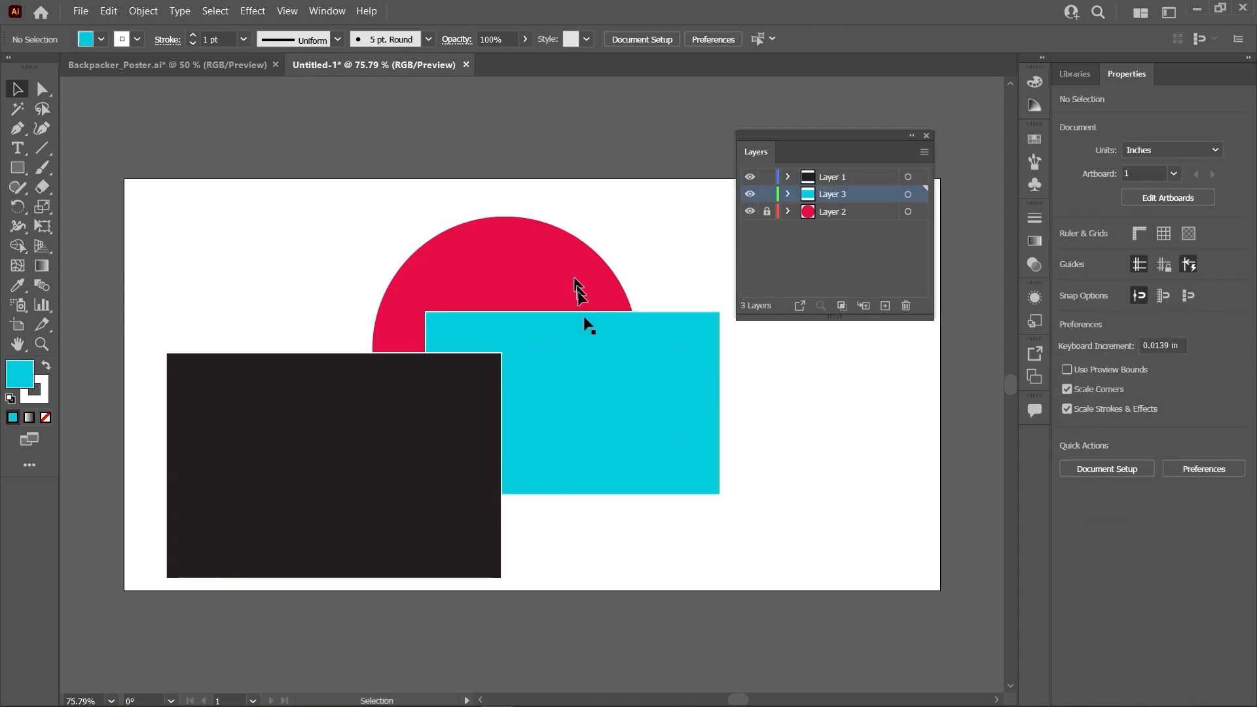
{"action": "left_click_drag", "start_coordinate": [584, 323], "coordinate": [614, 379]}
Unlock Layer 2 and reposition the cyan rectangle to about X 9.71, Y 4.26 in and the black rectangle to about X 6.85, Y 6.03 in
{"action": "left_click", "coordinate": [768, 211]}
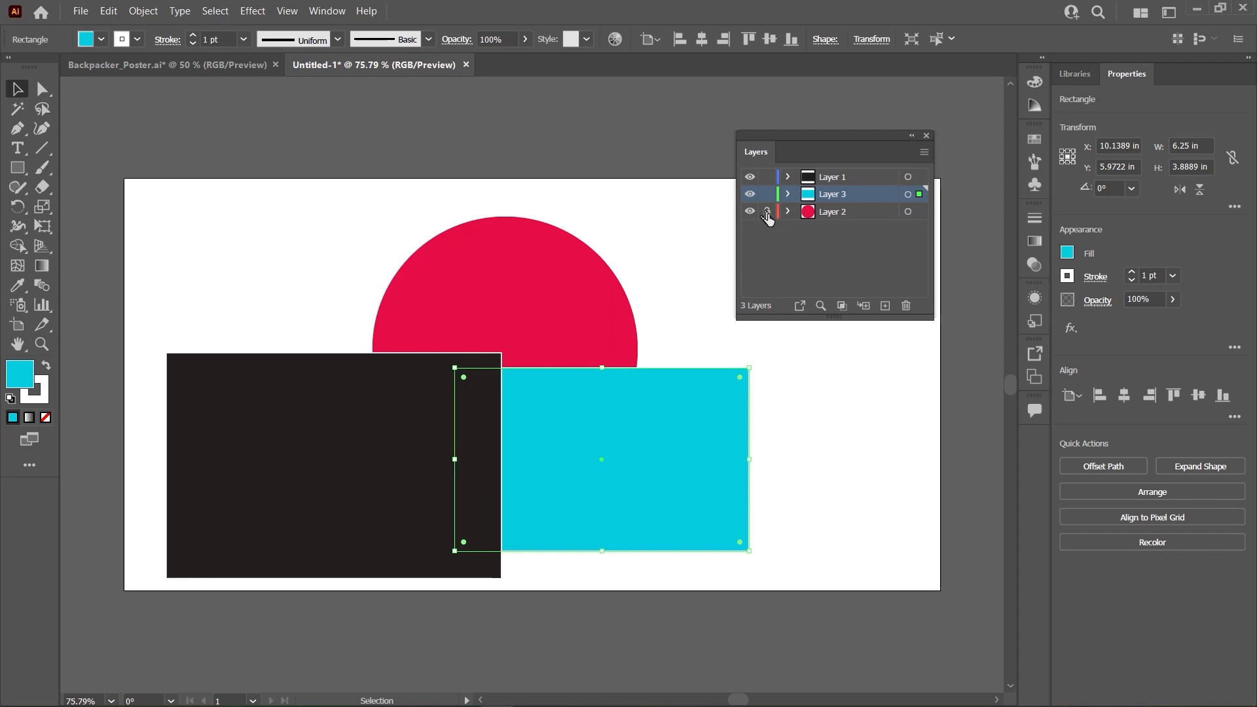
{"action": "left_click", "coordinate": [767, 213]}
{"action": "left_click_drag", "start_coordinate": [674, 424], "coordinate": [654, 343]}
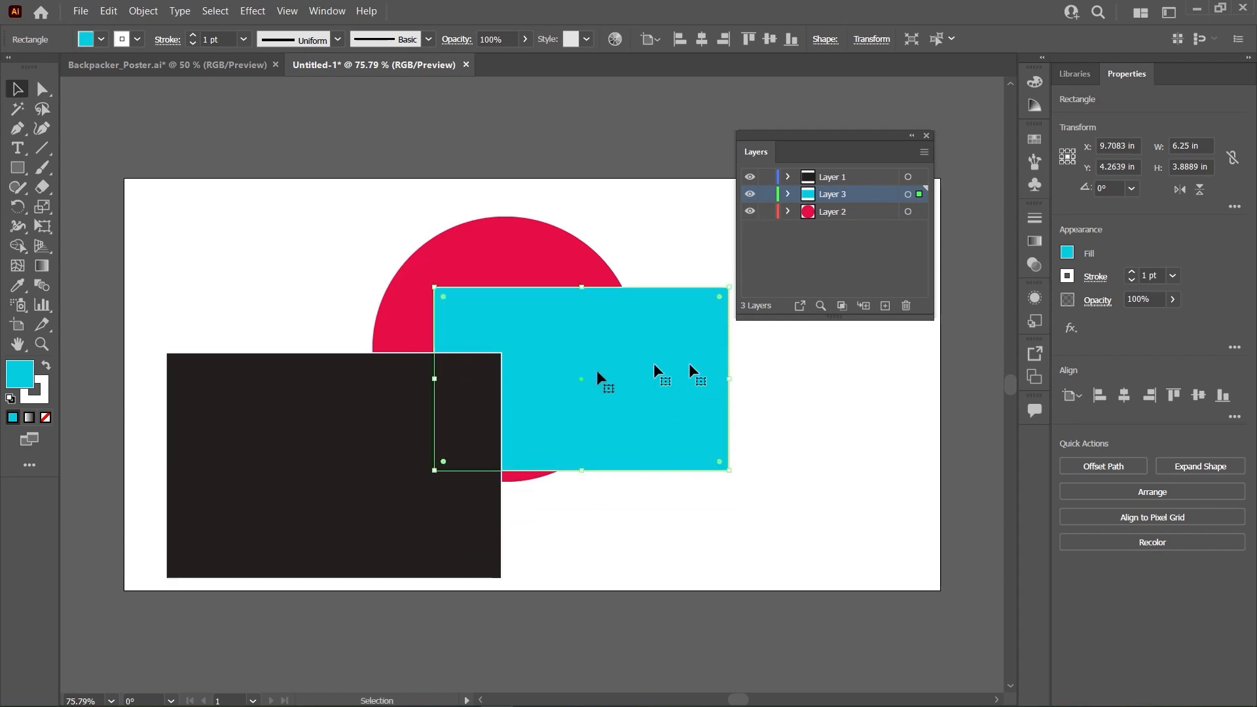
{"action": "left_click_drag", "start_coordinate": [414, 417], "coordinate": [532, 411]}
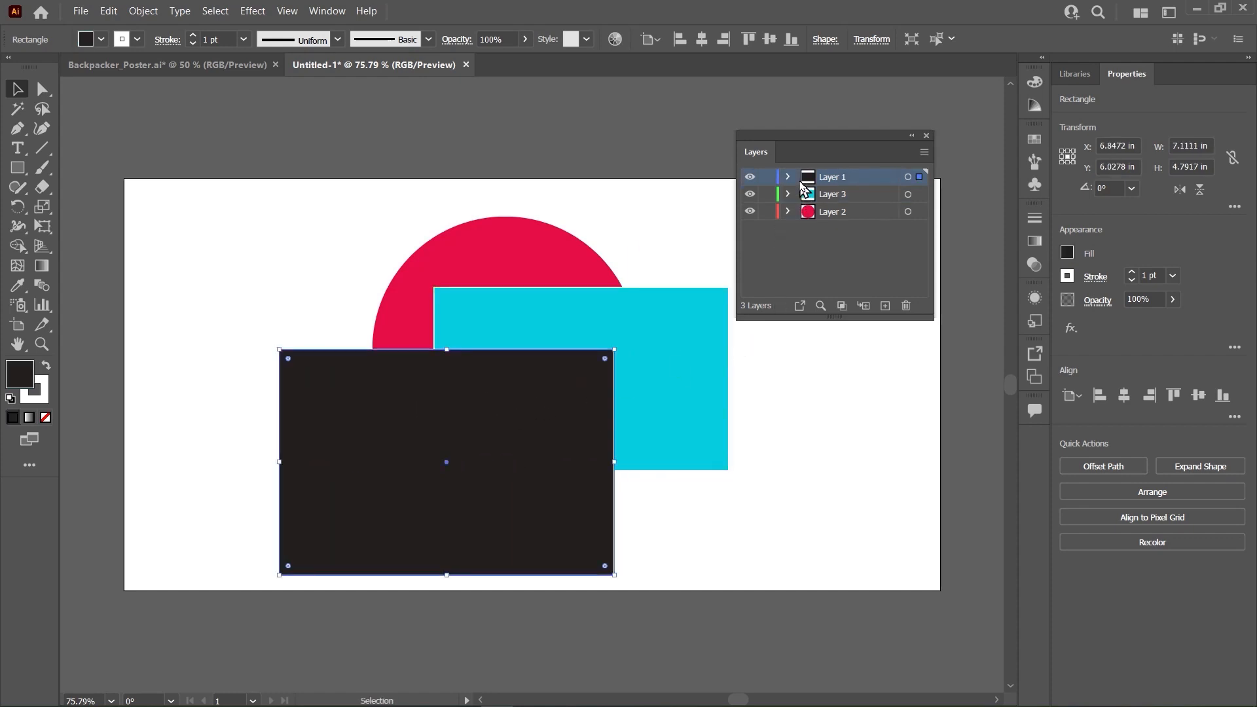
Move the black rectangle, cyan rectangle and red circle to the left side of the artboard, deselect them, and make Layer 1 active
{"action": "left_click_drag", "start_coordinate": [519, 416], "coordinate": [356, 406]}
{"action": "left_click_drag", "start_coordinate": [603, 356], "coordinate": [354, 356]}
{"action": "left_click_drag", "start_coordinate": [631, 320], "coordinate": [461, 287]}
{"action": "left_click", "coordinate": [604, 306]}
{"action": "left_click", "coordinate": [828, 175]}
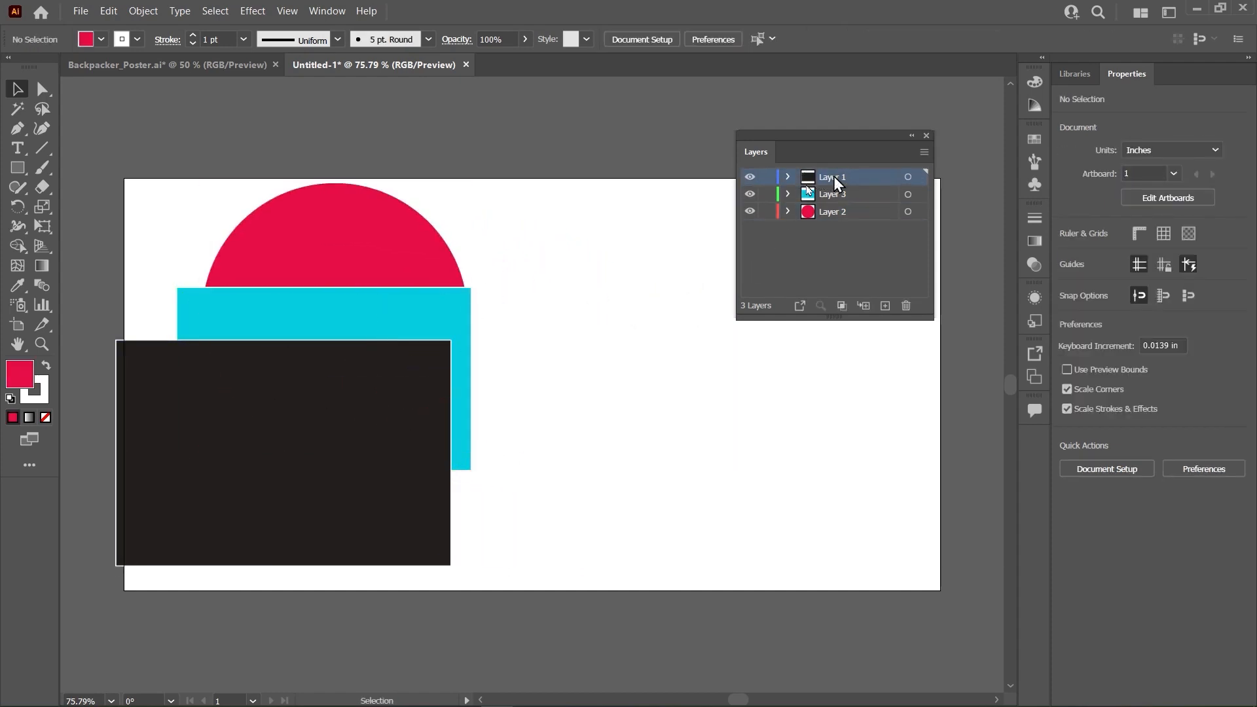
Create a sublayer inside Layer 1 with another sublayer nested in it, and target the first sublayer, Layer 4
{"action": "left_click", "coordinate": [788, 178]}
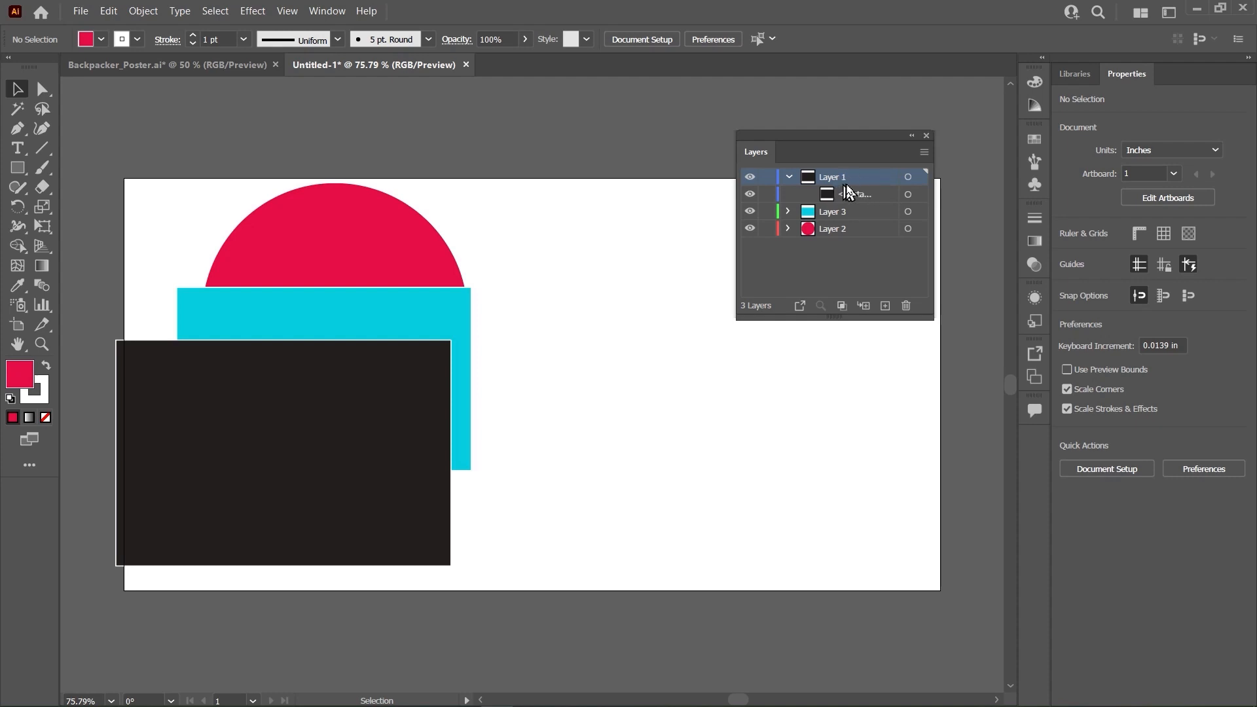
{"action": "left_click", "coordinate": [865, 307]}
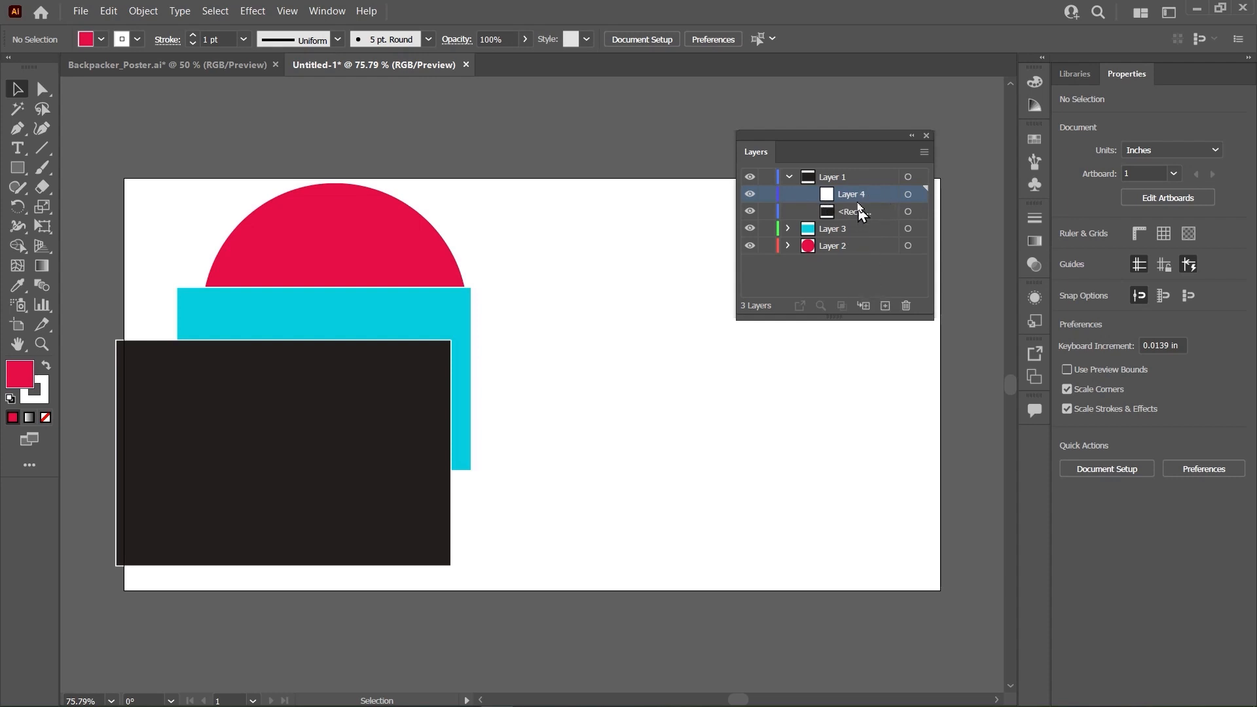
{"action": "left_click", "coordinate": [864, 307]}
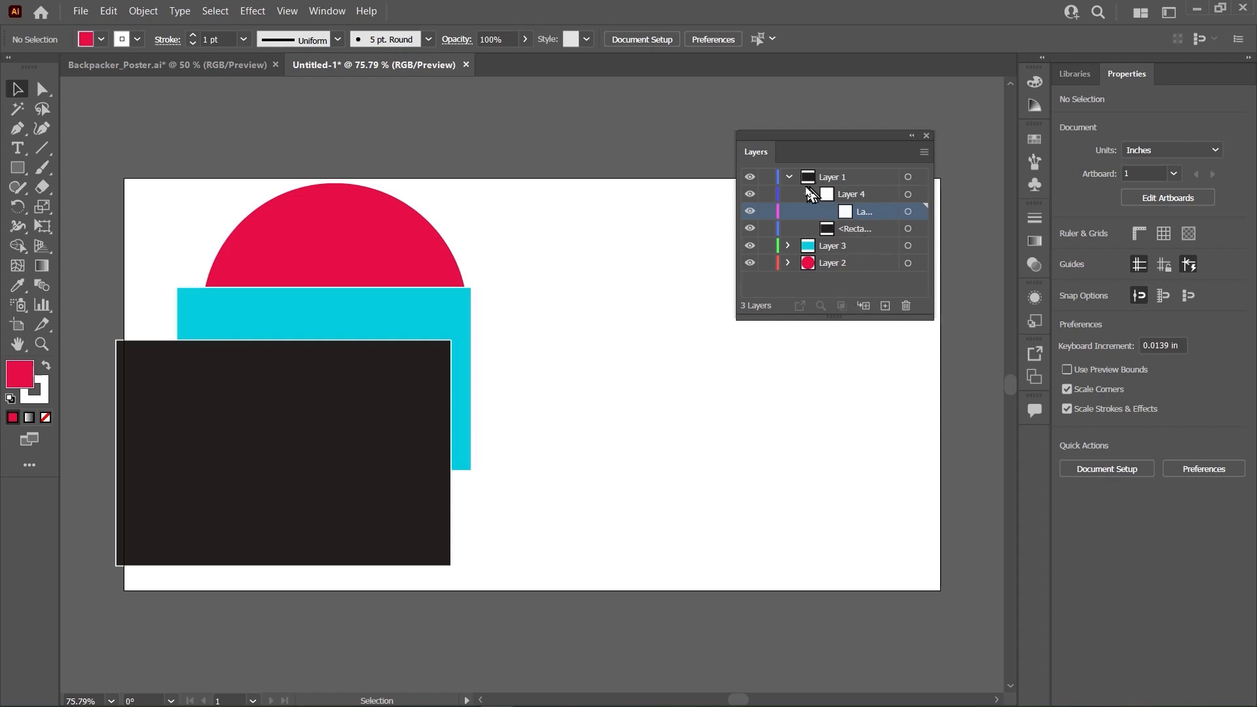
{"action": "left_click", "coordinate": [806, 194]}
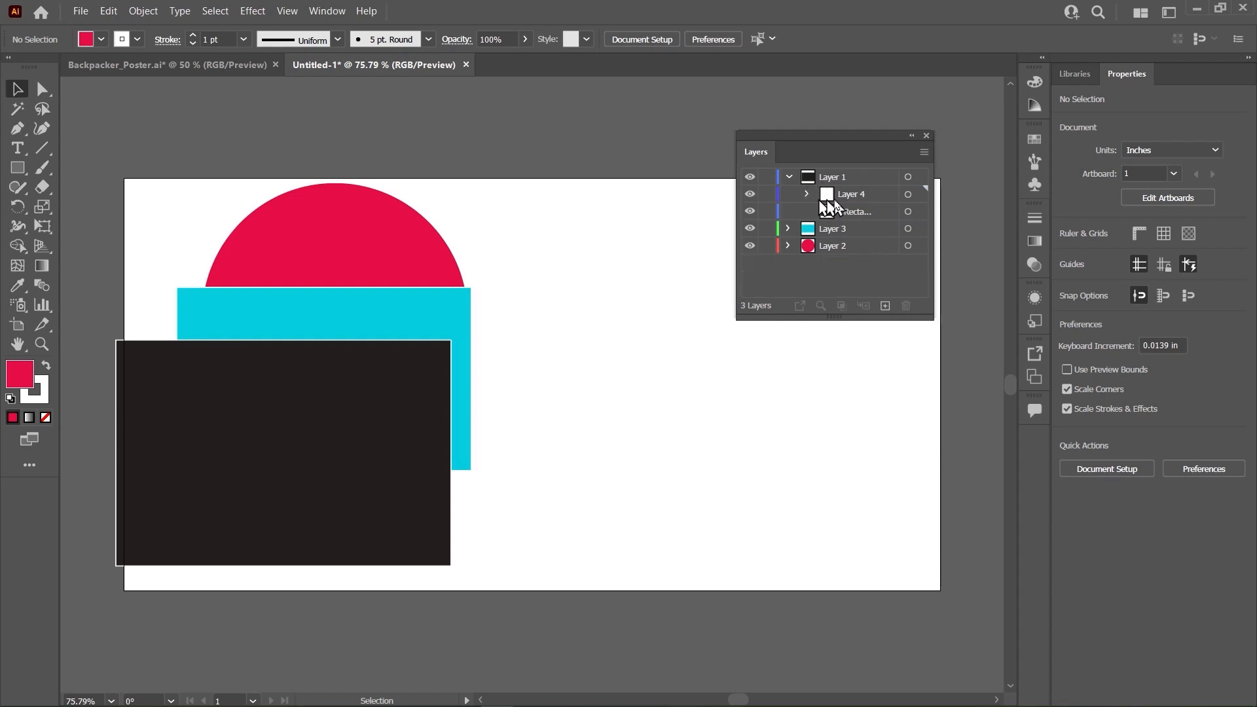
{"action": "left_click", "coordinate": [908, 196]}
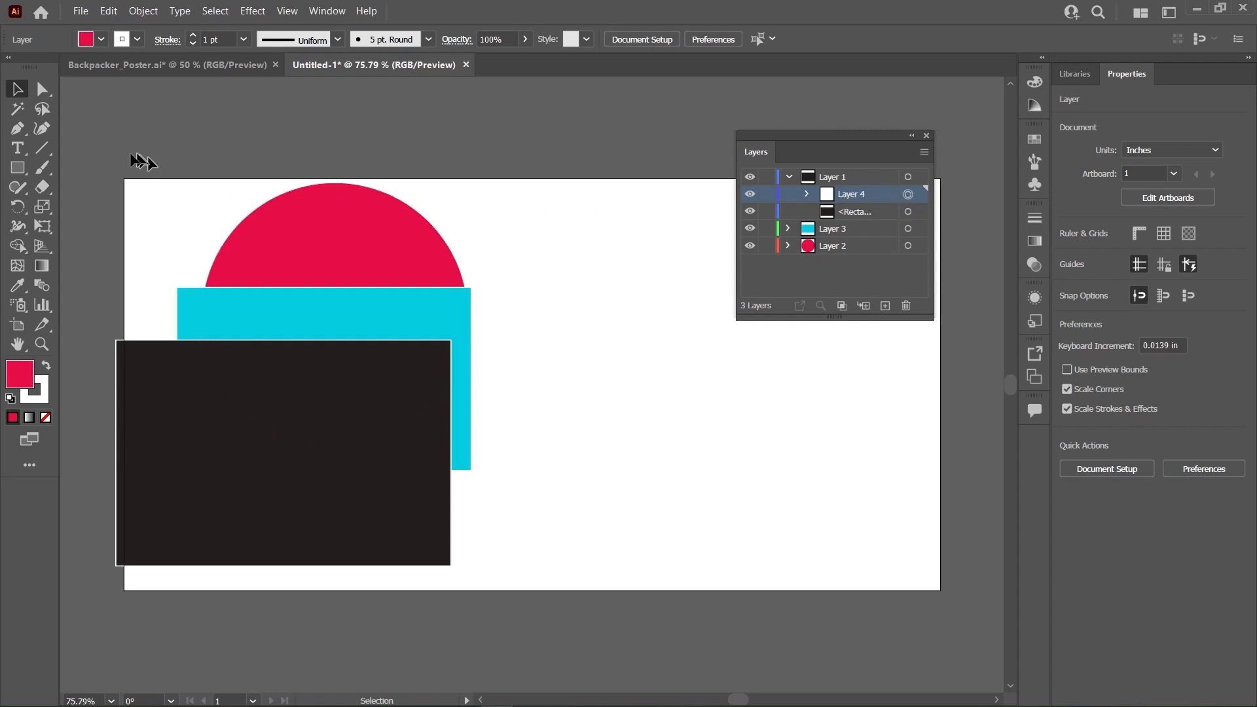
Draw a red rectangle about 4.69 by 4.92 in on Layer 4, overlapping the other shapes, and deselect it
{"action": "left_click", "coordinate": [26, 170]}
{"action": "left_click_drag", "start_coordinate": [409, 217], "coordinate": [630, 449]}
{"action": "left_click", "coordinate": [17, 89]}
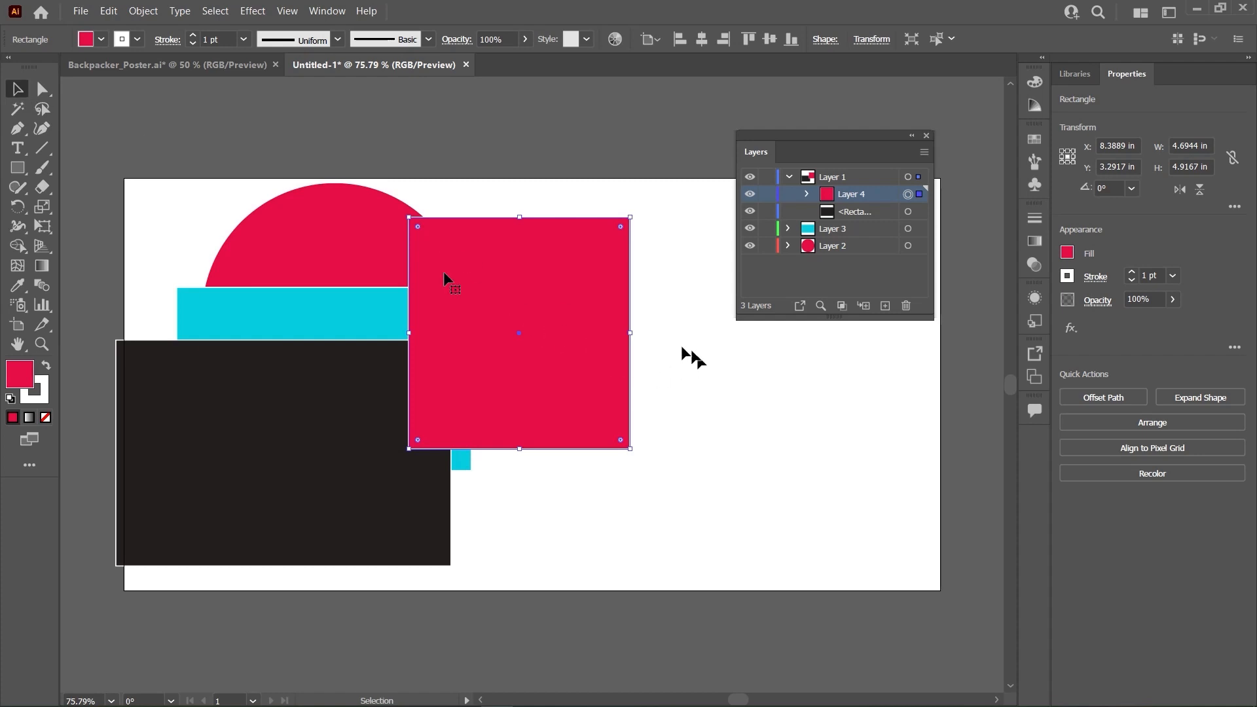
{"action": "left_click", "coordinate": [711, 355]}
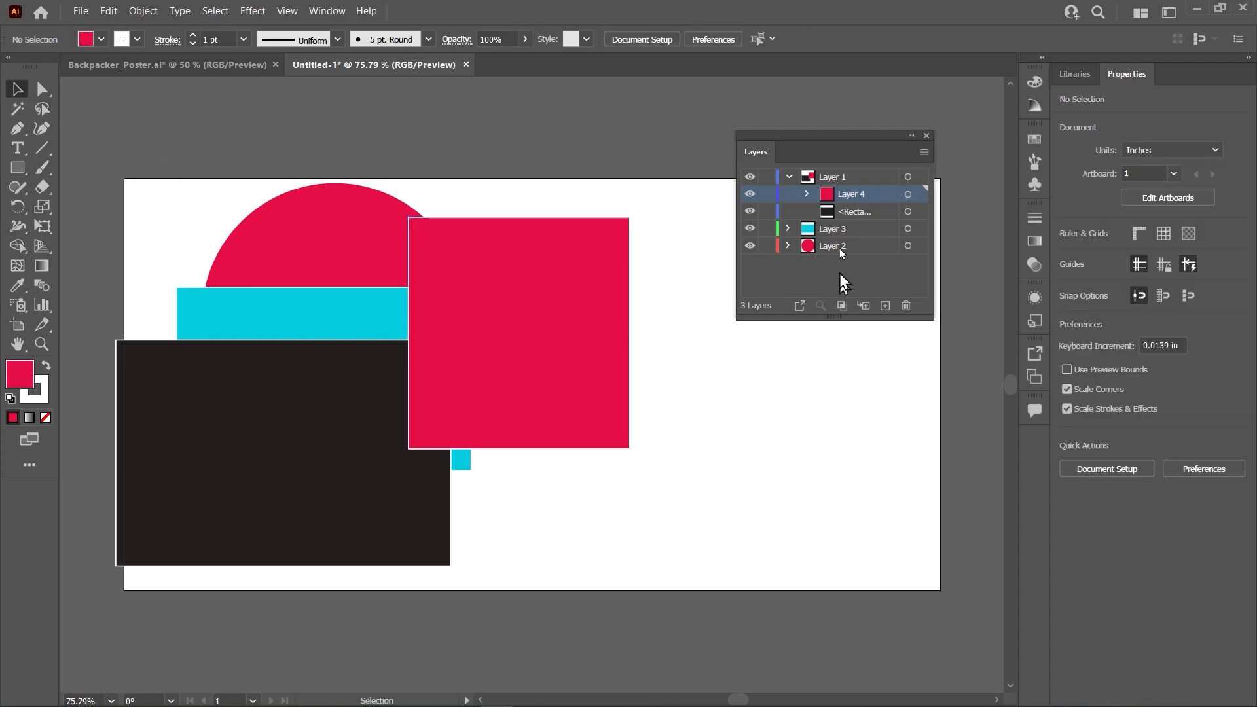
Move the red rectangle to about X 7.86, Y 4.94 in, make Layer 4 active, and nudge the rectangle slightly down and right
{"action": "left_click_drag", "start_coordinate": [573, 357], "coordinate": [550, 393]}
{"action": "left_click", "coordinate": [789, 177]}
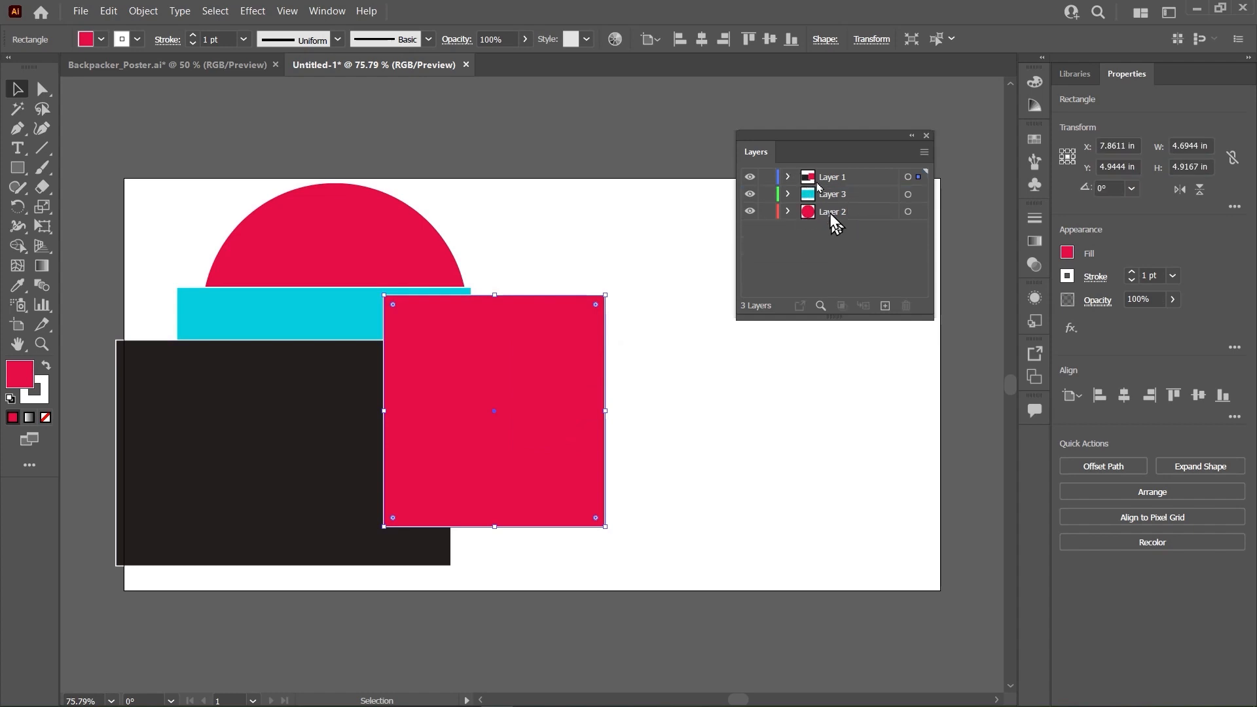
{"action": "left_click", "coordinate": [685, 422]}
{"action": "left_click", "coordinate": [789, 178]}
{"action": "left_click", "coordinate": [851, 194]}
{"action": "mouse_move", "coordinate": [459, 419]}
{"action": "left_mouse_down"}
{"action": "mouse_move", "coordinate": [435, 468]}
{"action": "mouse_move", "coordinate": [473, 463]}
{"action": "mouse_move", "coordinate": [470, 427]}
{"action": "left_mouse_up"}
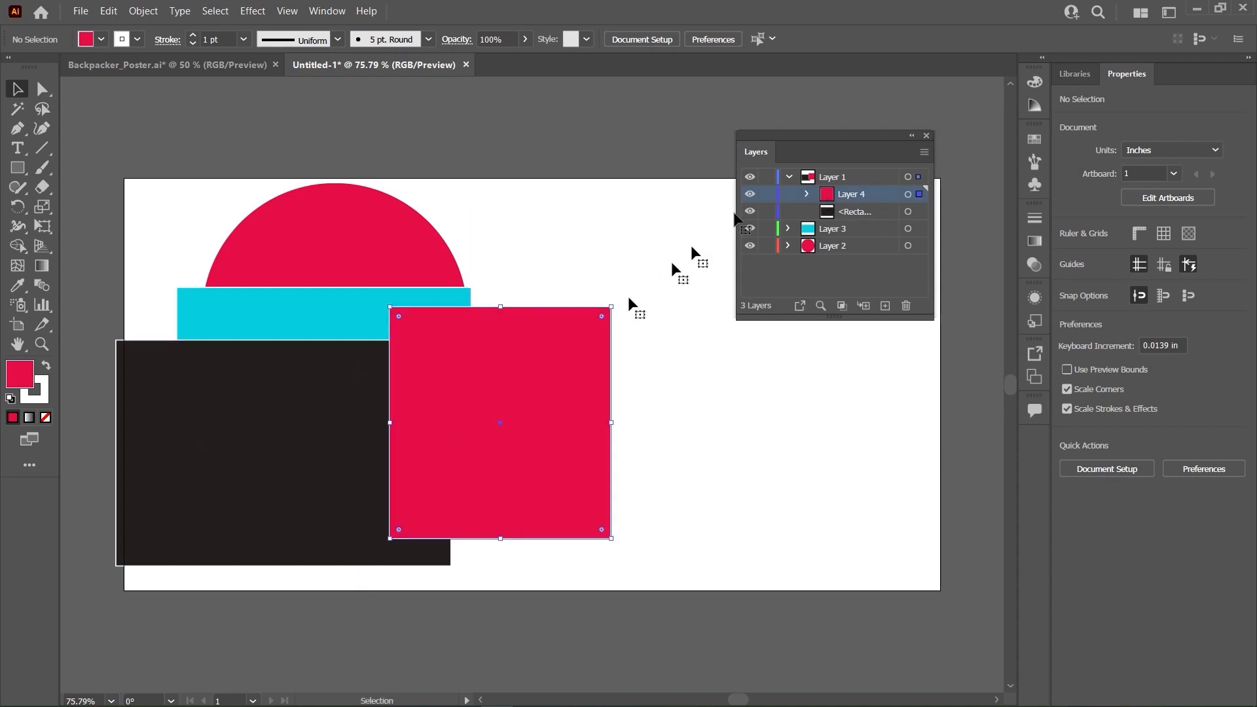
Shift the black rectangle right so it overlaps the red rectangle, and place Layer 4 beneath it within Layer 1
{"action": "left_click_drag", "start_coordinate": [284, 449], "coordinate": [361, 451]}
{"action": "left_click_drag", "start_coordinate": [279, 446], "coordinate": [307, 419]}
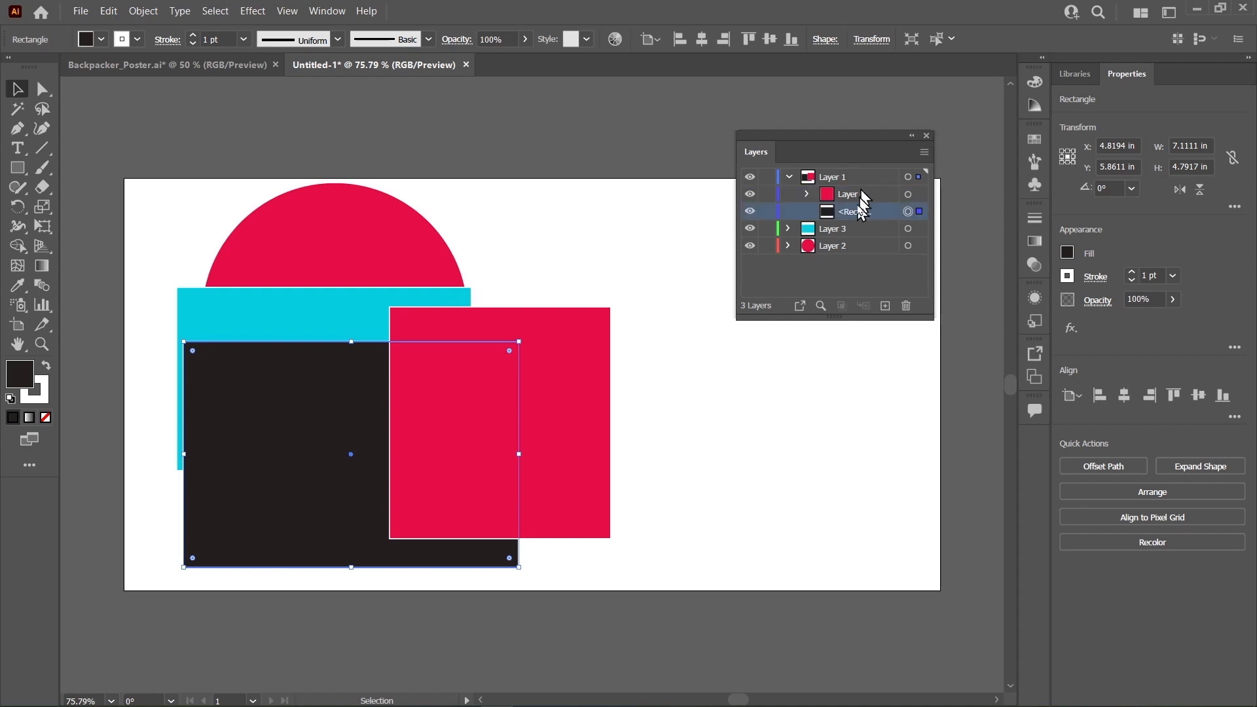
{"action": "left_click", "coordinate": [857, 195]}
{"action": "left_click_drag", "start_coordinate": [858, 199], "coordinate": [860, 224]}
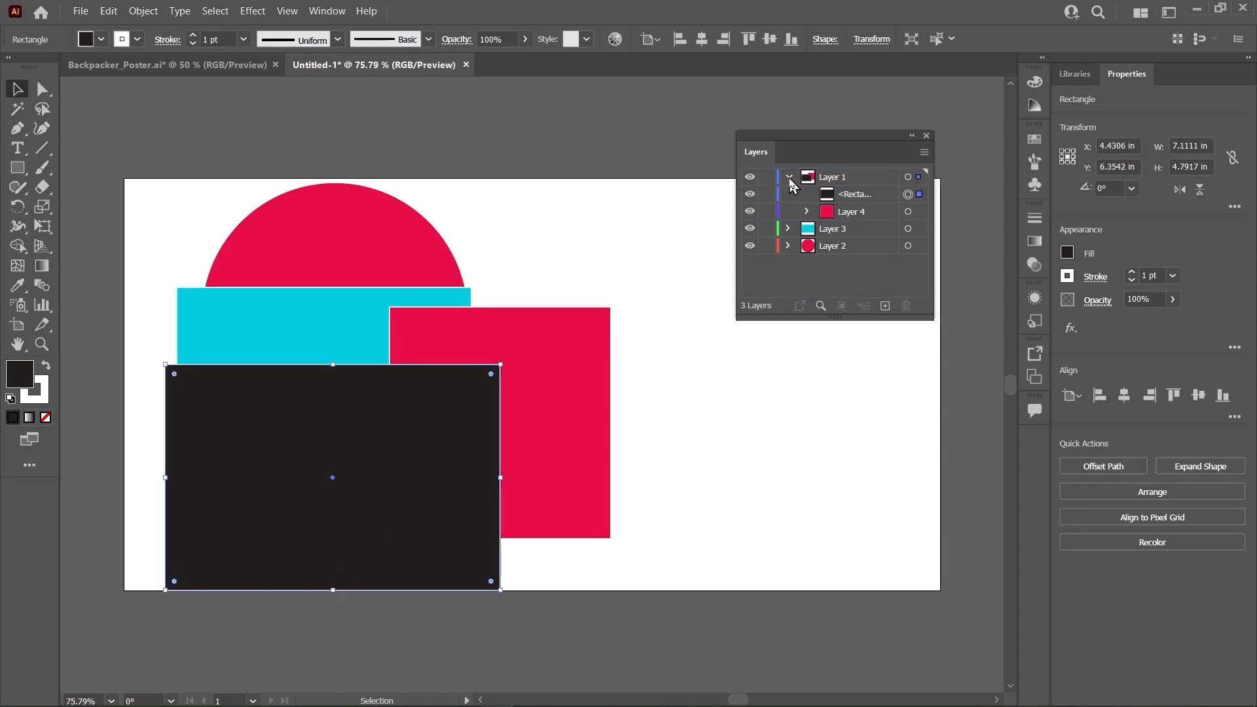
Move Layer 4 out of Layer 1 to the bottom of the layer stack, and reposition the black rectangle to about X 5.64, Y 5.92 in
{"action": "left_click", "coordinate": [854, 215]}
{"action": "left_click_drag", "start_coordinate": [849, 220], "coordinate": [836, 260]}
{"action": "left_click", "coordinate": [789, 176]}
{"action": "left_click_drag", "start_coordinate": [385, 438], "coordinate": [440, 417]}
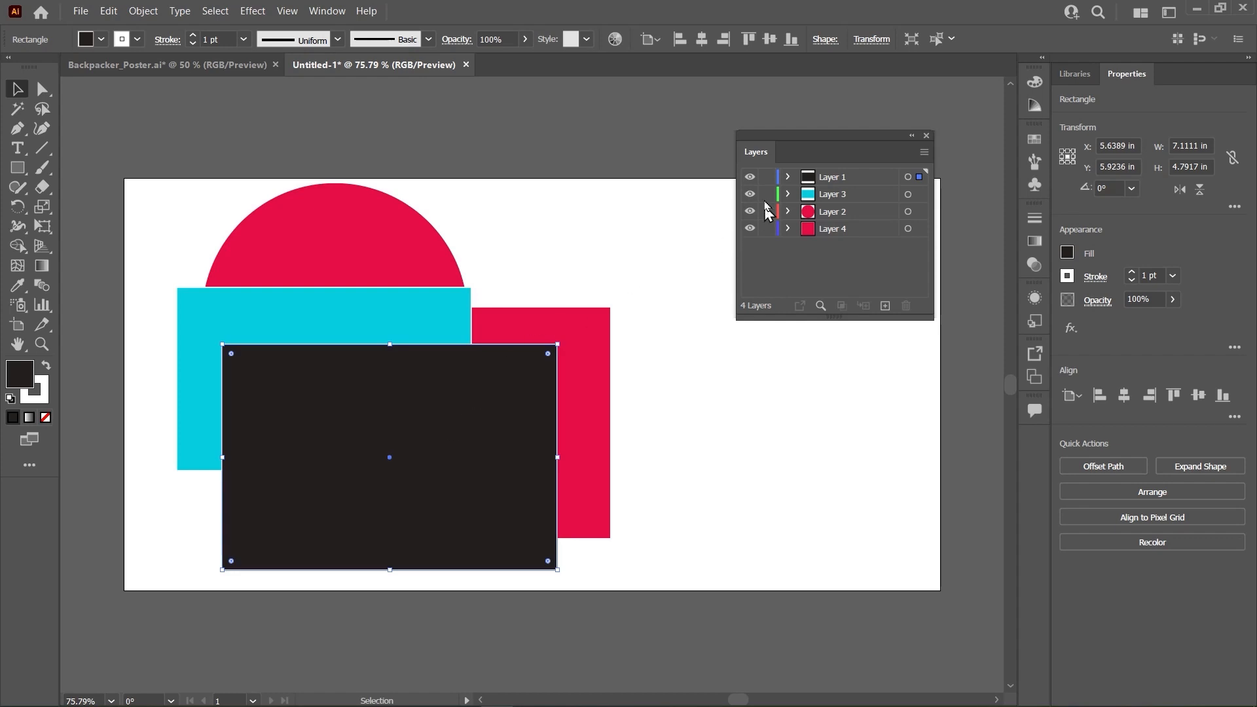
Nest Layer 2 and Layer 4 together inside Layer 1 as sublayers, and collapse Layer 1
{"action": "left_click", "coordinate": [787, 177]}
{"action": "left_click", "coordinate": [841, 246]}
{"action": "left_click", "coordinate": [844, 274]}
{"action": "left_click", "coordinate": [841, 231], "text": "shift"}
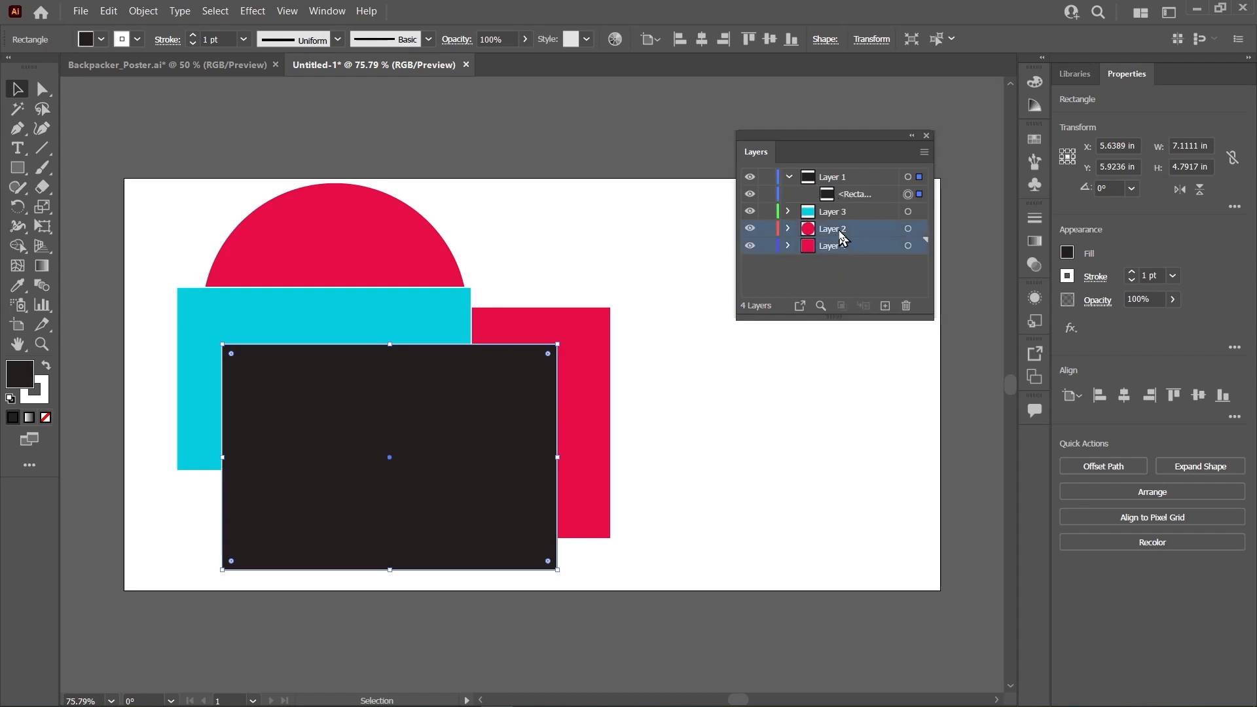
{"action": "left_click_drag", "start_coordinate": [825, 230], "coordinate": [840, 180]}
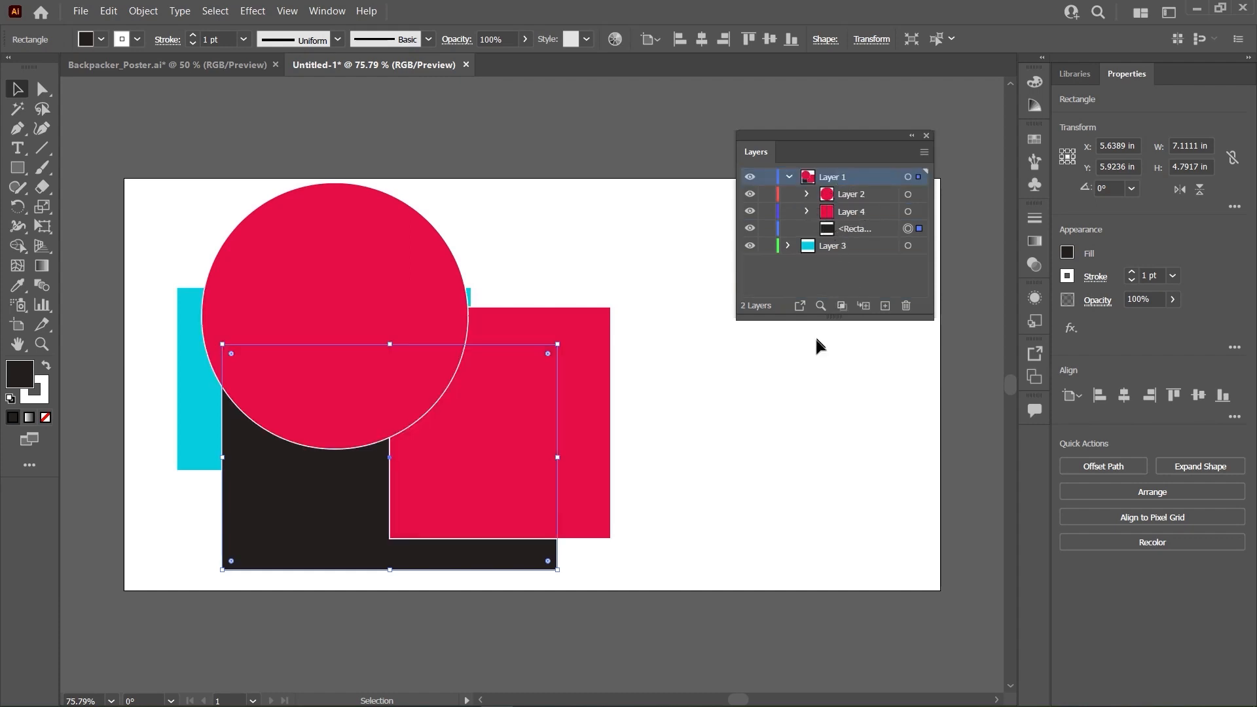
{"action": "left_click", "coordinate": [788, 177]}
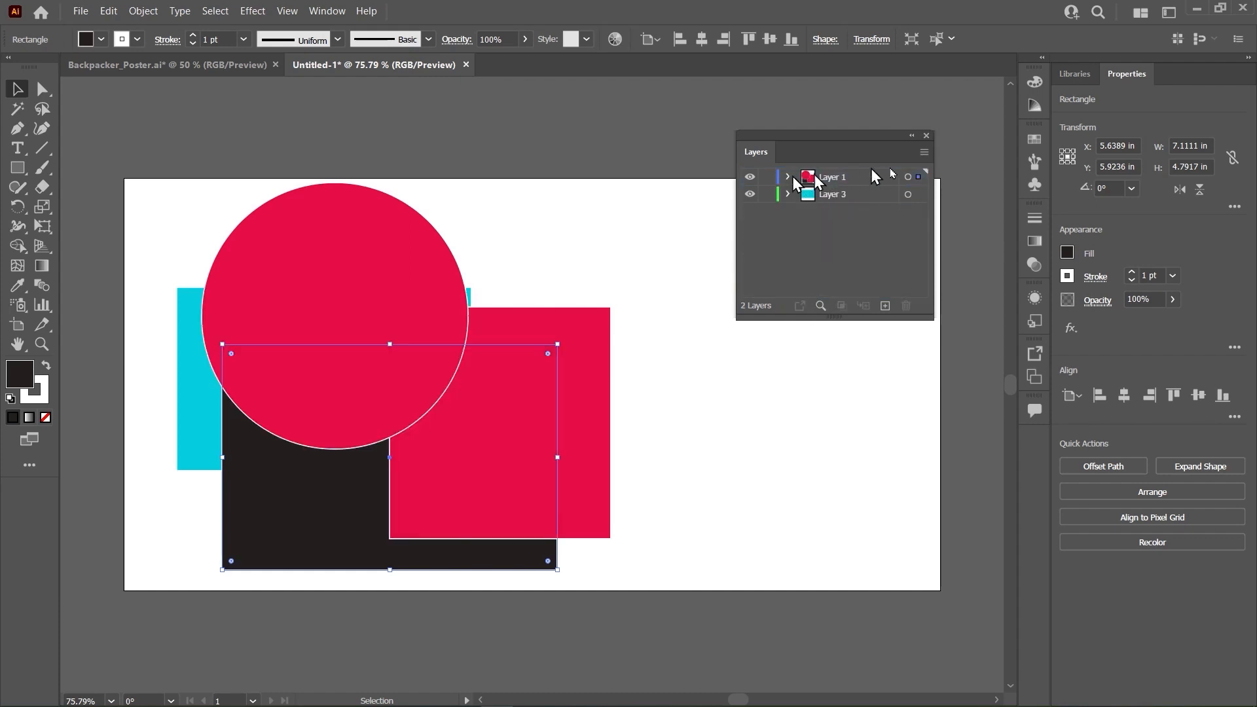
Move the red circle to about X 4.72, Y 4.83 in and the red rectangle up to the right, clear of the circle
{"action": "left_click", "coordinate": [788, 177]}
{"action": "left_click", "coordinate": [846, 194]}
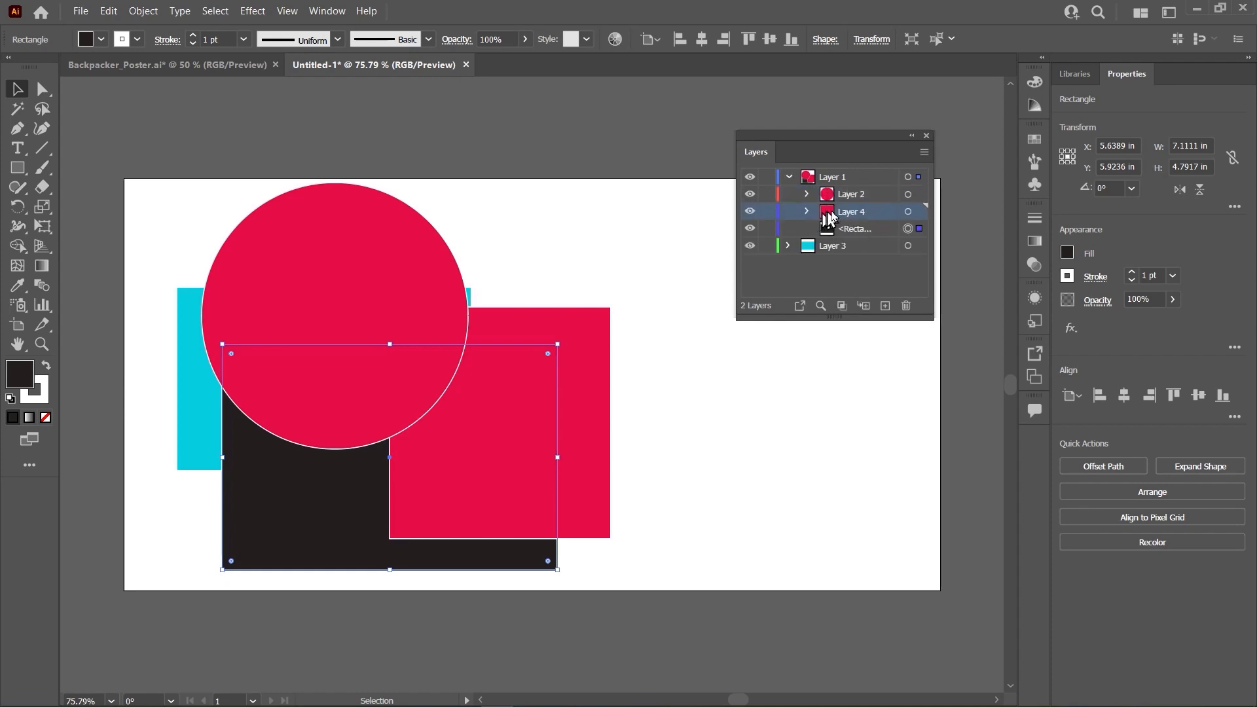
{"action": "left_click_drag", "start_coordinate": [395, 334], "coordinate": [406, 423]}
{"action": "left_click_drag", "start_coordinate": [609, 396], "coordinate": [753, 305]}
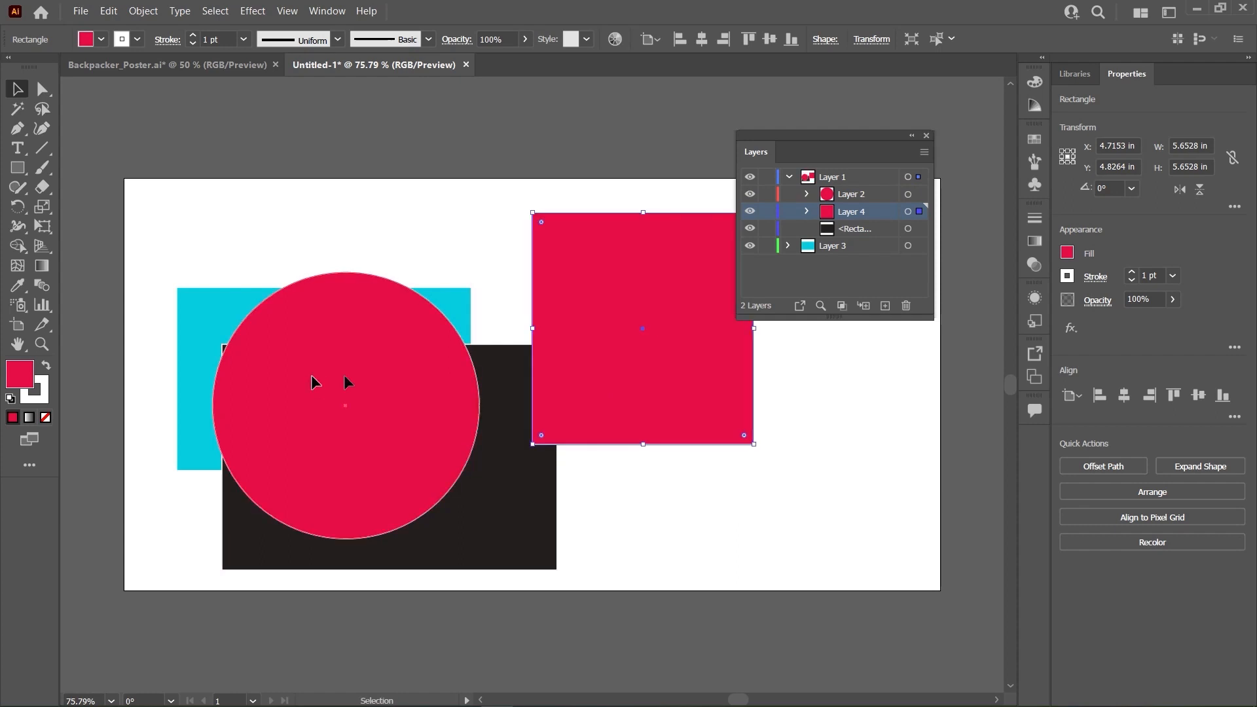
Move the red circle right, the black rectangle slightly up, and the red rectangle to about X 10.87, Y 4.78 in
{"action": "left_click_drag", "start_coordinate": [331, 382], "coordinate": [436, 382]}
{"action": "left_click_drag", "start_coordinate": [653, 336], "coordinate": [642, 395]}
{"action": "left_click_drag", "start_coordinate": [268, 408], "coordinate": [271, 396]}
{"action": "left_click_drag", "start_coordinate": [665, 339], "coordinate": [671, 387]}
{"action": "left_click", "coordinate": [660, 231]}
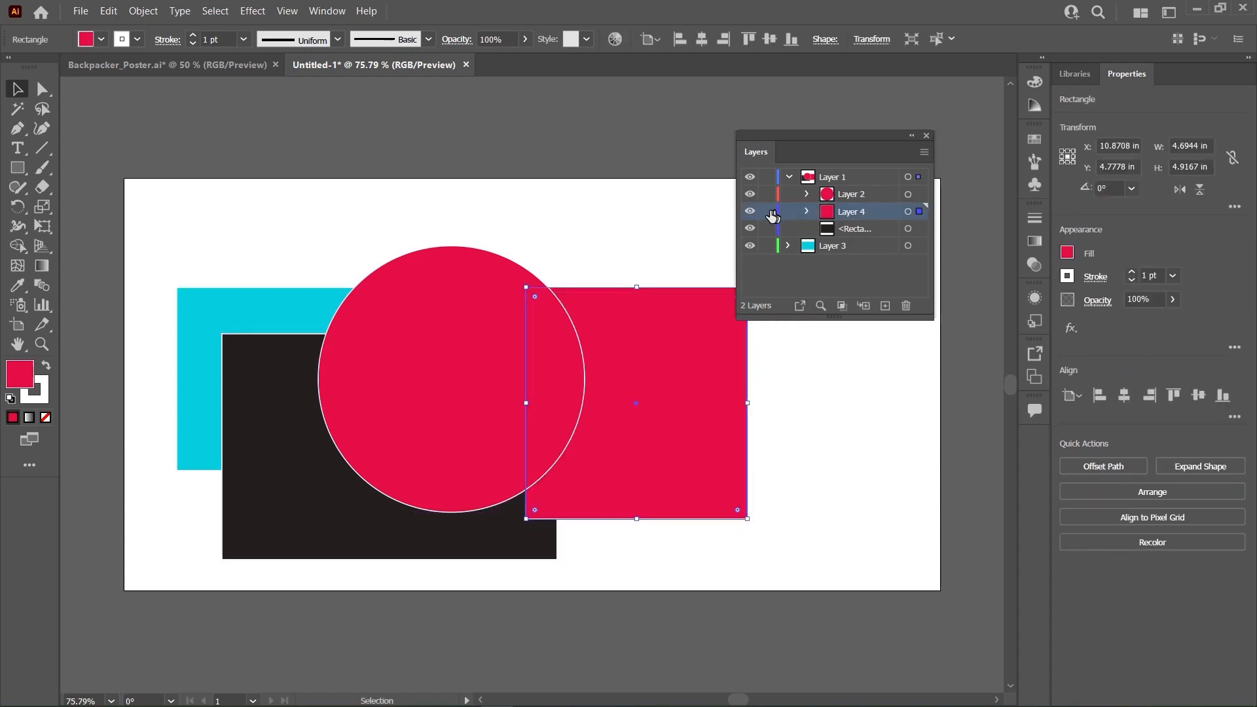
Lock Layer 4, try to select its red rectangle, and reposition the red circle and the black rectangle, the latter to about X 5.5, Y 5.31 in
{"action": "left_click", "coordinate": [765, 212]}
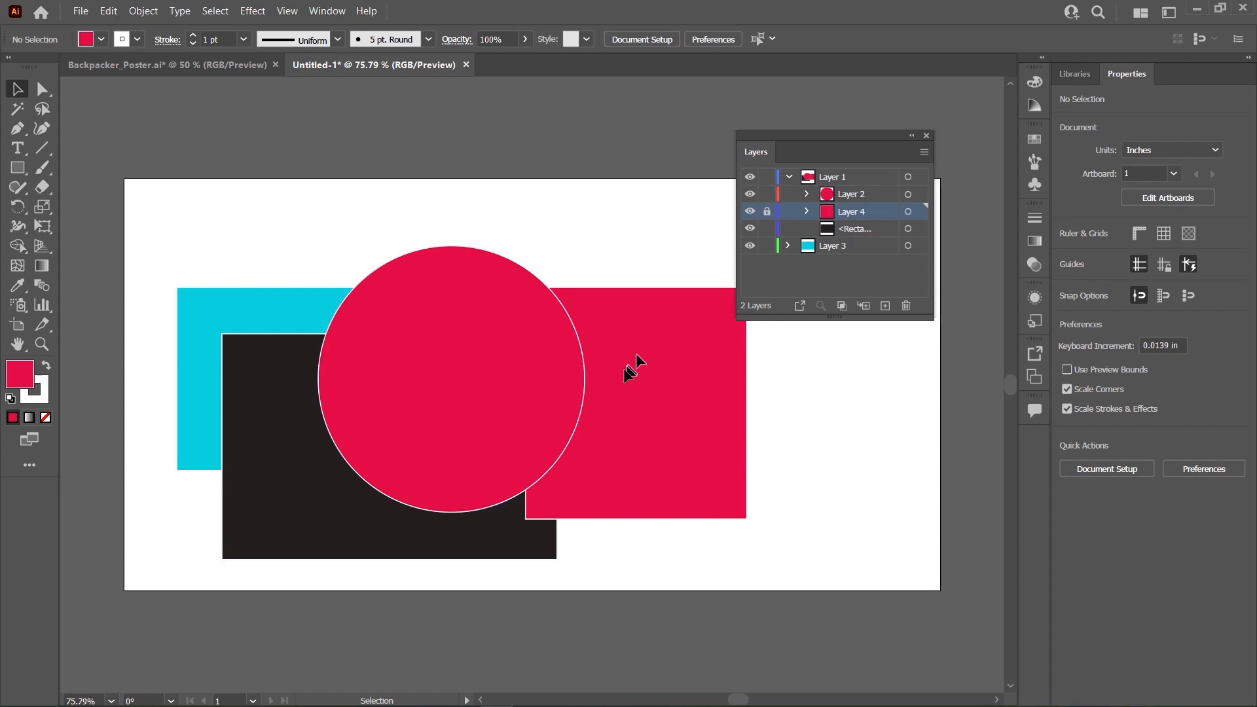
{"action": "mouse_move", "coordinate": [474, 403]}
{"action": "left_mouse_down"}
{"action": "mouse_move", "coordinate": [541, 405]}
{"action": "mouse_move", "coordinate": [456, 415]}
{"action": "left_mouse_up"}
{"action": "left_click", "coordinate": [702, 419]}
{"action": "left_click_drag", "start_coordinate": [301, 455], "coordinate": [285, 408]}
{"action": "left_click_drag", "start_coordinate": [528, 389], "coordinate": [534, 424]}
{"action": "left_click", "coordinate": [664, 359]}
{"action": "left_click_drag", "start_coordinate": [276, 410], "coordinate": [275, 426]}
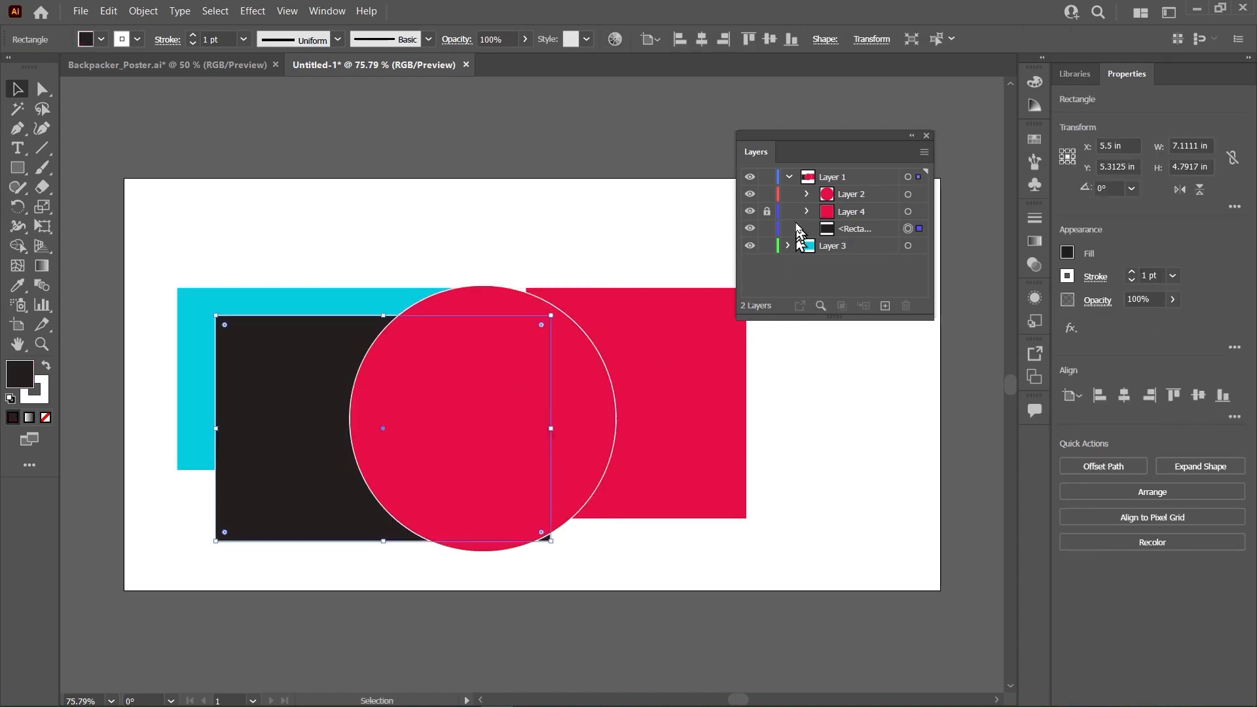
Move the red circle to touch the artboard's bottom edge, and try to select the locked red rectangle with Layer 1 collapsed
{"action": "left_click", "coordinate": [789, 178]}
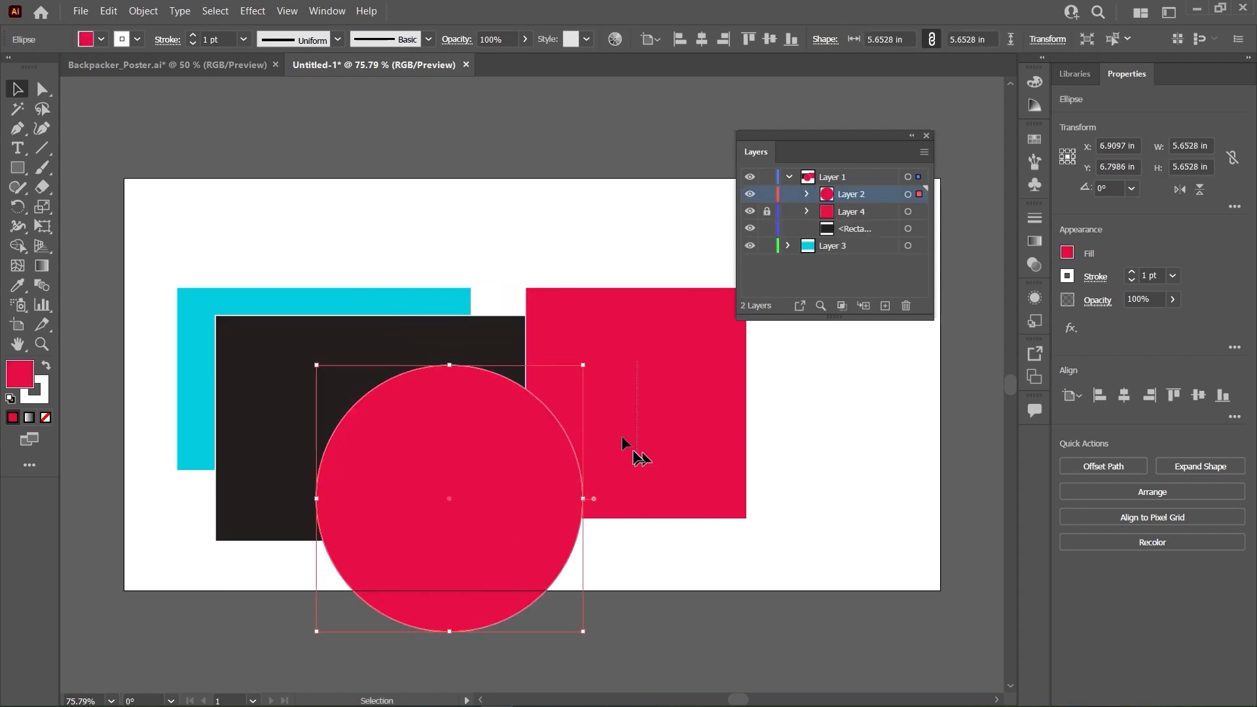
{"action": "left_click", "coordinate": [640, 449]}
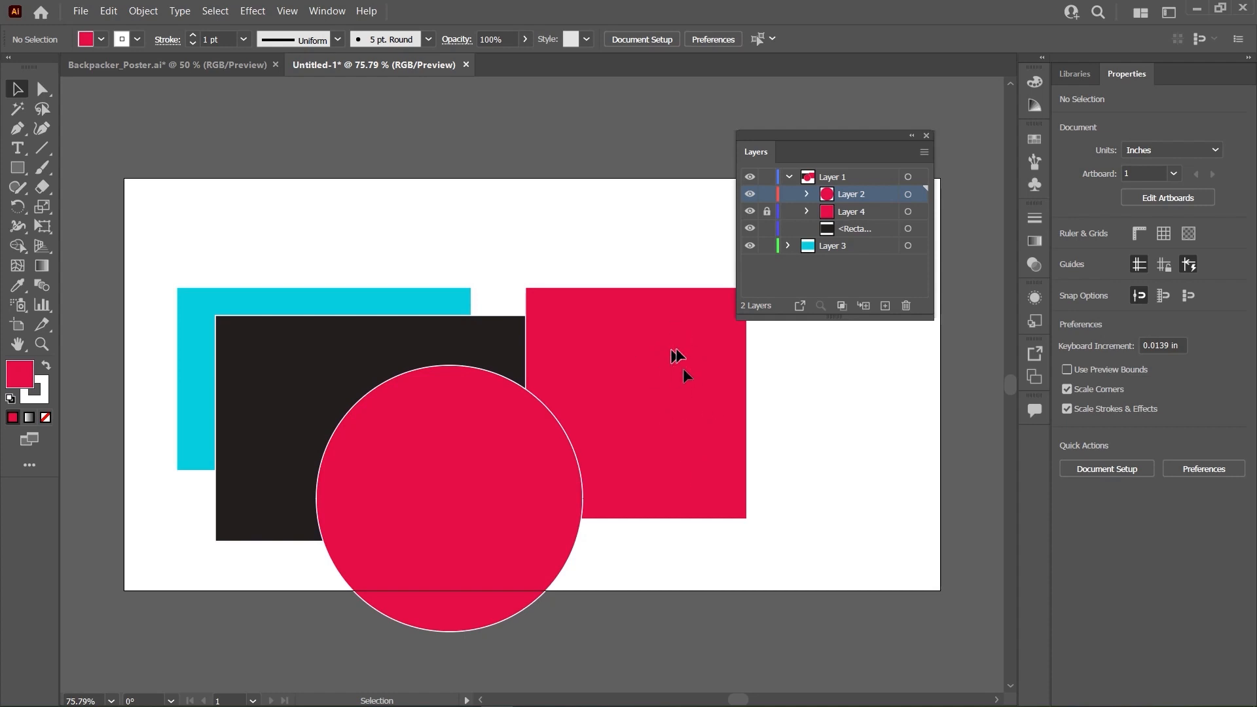
{"action": "left_click_drag", "start_coordinate": [421, 472], "coordinate": [450, 429]}
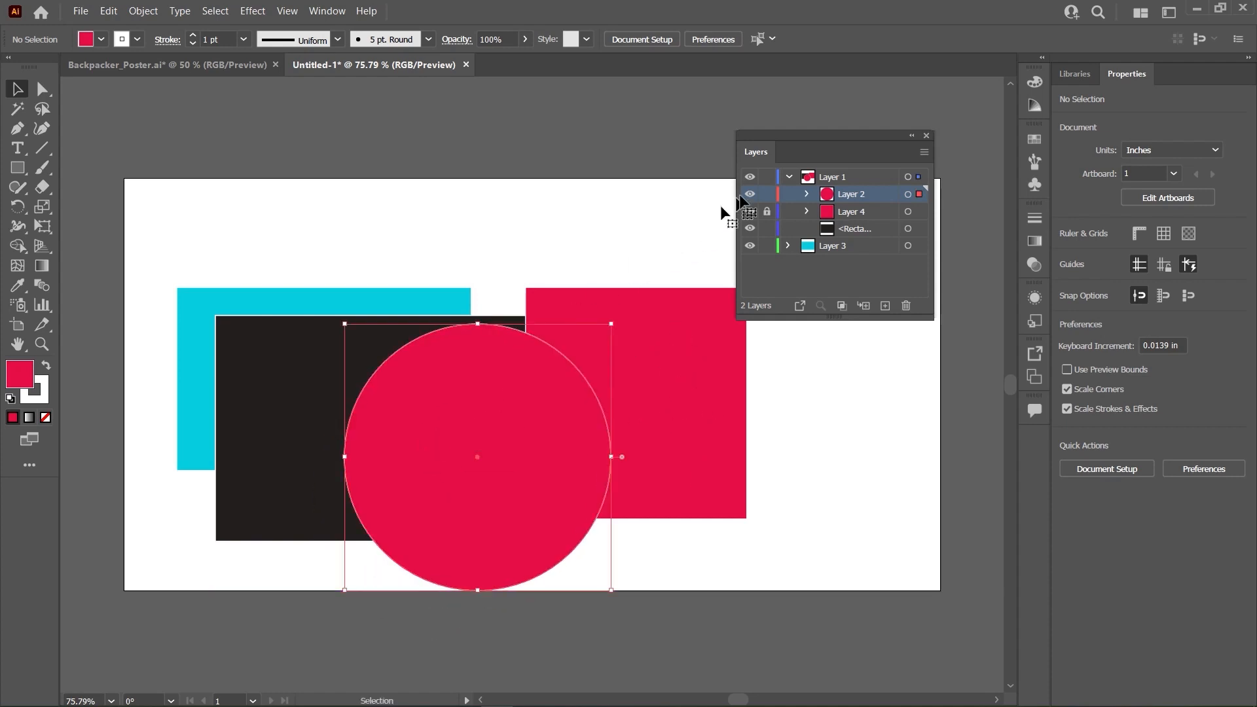
{"action": "left_click", "coordinate": [788, 177]}
{"action": "left_click", "coordinate": [657, 387]}
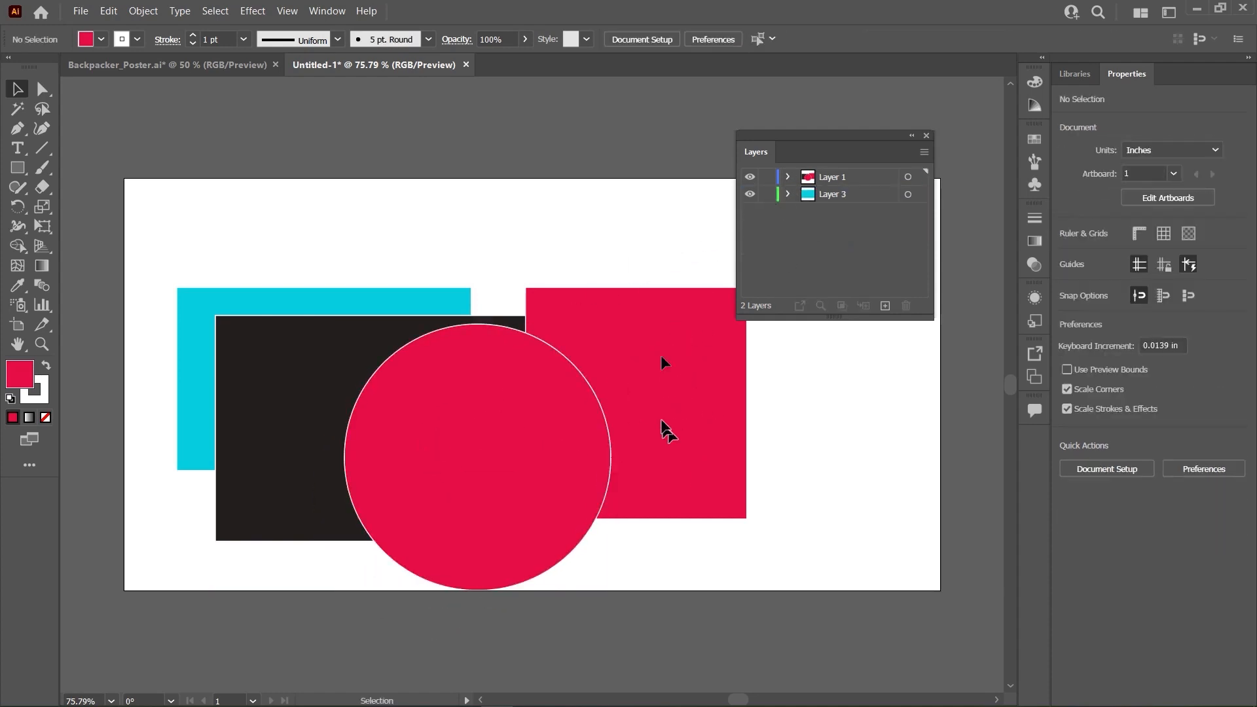
Expand Layer 1 to inspect the lock on Layer 4, and collapse it again
{"action": "left_click", "coordinate": [788, 177]}
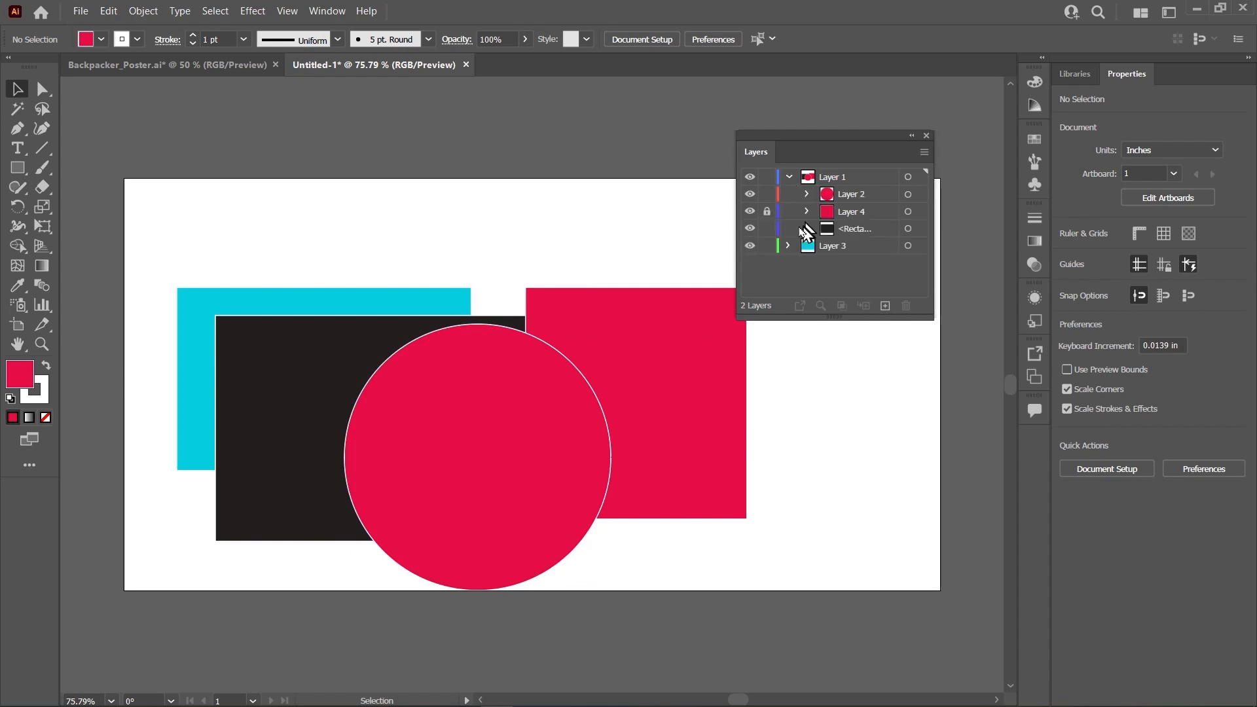
{"action": "left_click", "coordinate": [768, 211]}
{"action": "left_click", "coordinate": [789, 177]}
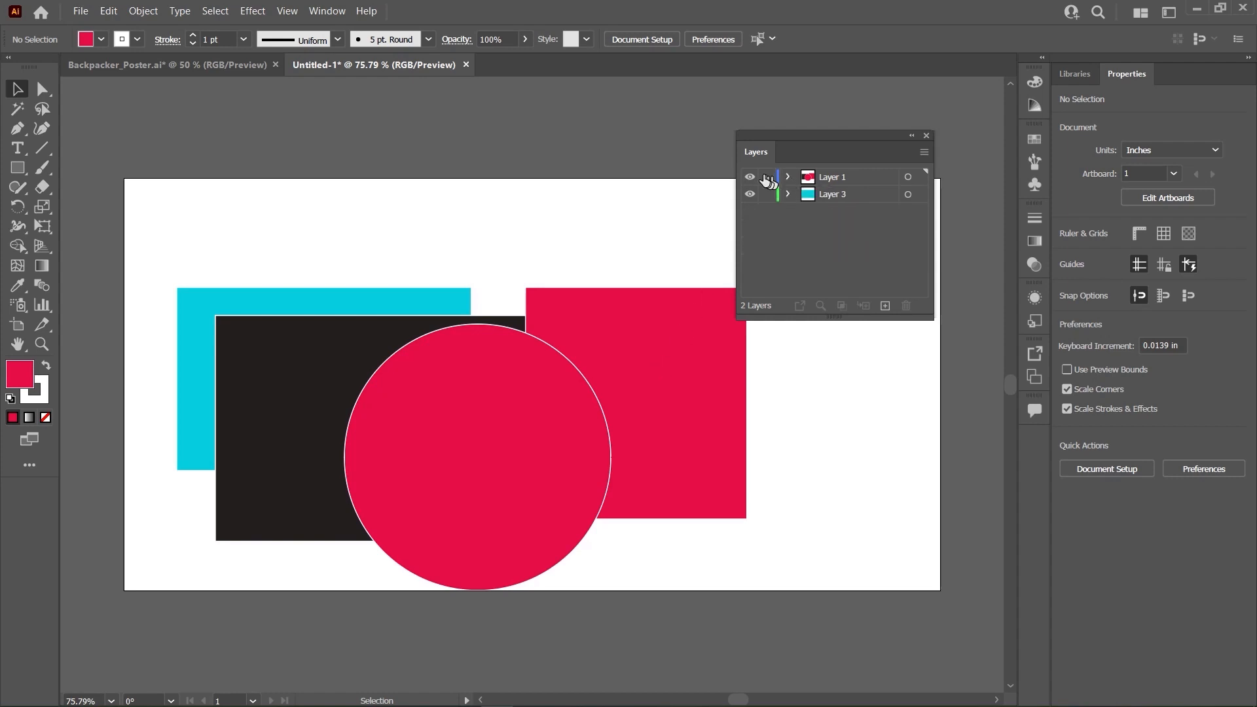
Move the red circle right to about X 11.98, Y 5.67 in, and return it over the black rectangle at about X 7.27, Y 5.74 in
{"action": "left_click_drag", "start_coordinate": [461, 478], "coordinate": [672, 470]}
{"action": "left_click", "coordinate": [572, 241]}
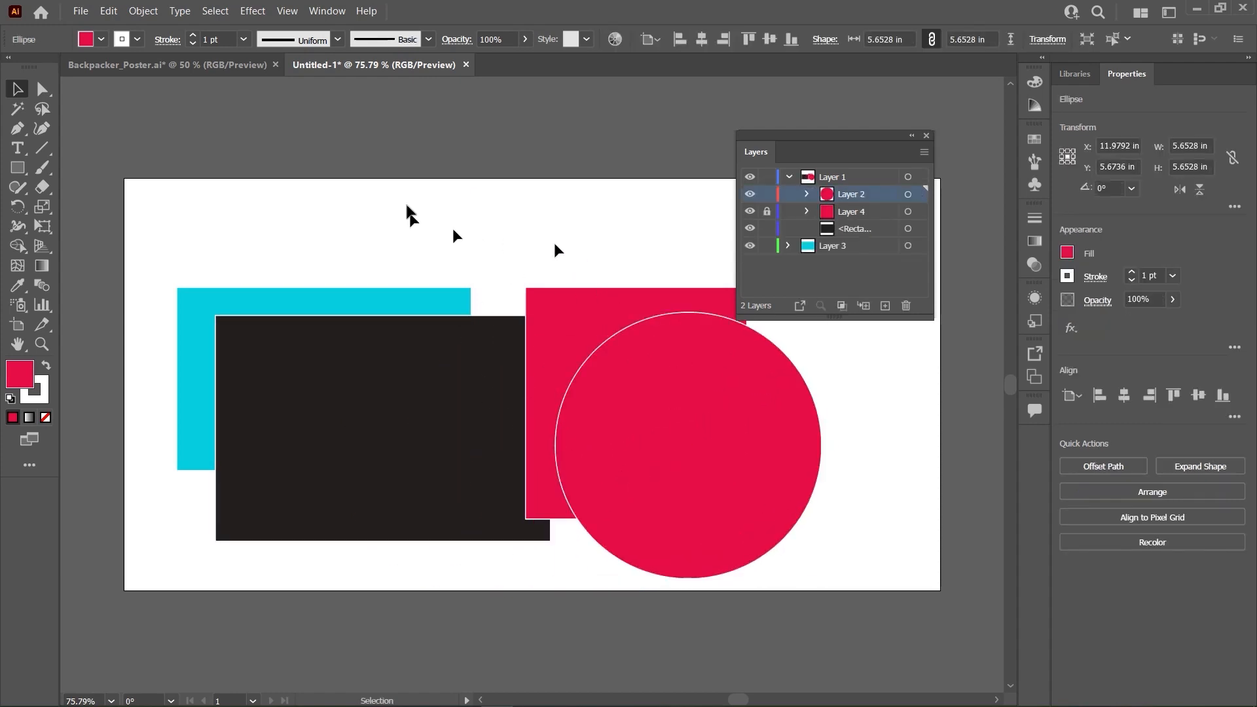
{"action": "left_click_drag", "start_coordinate": [668, 384], "coordinate": [441, 373]}
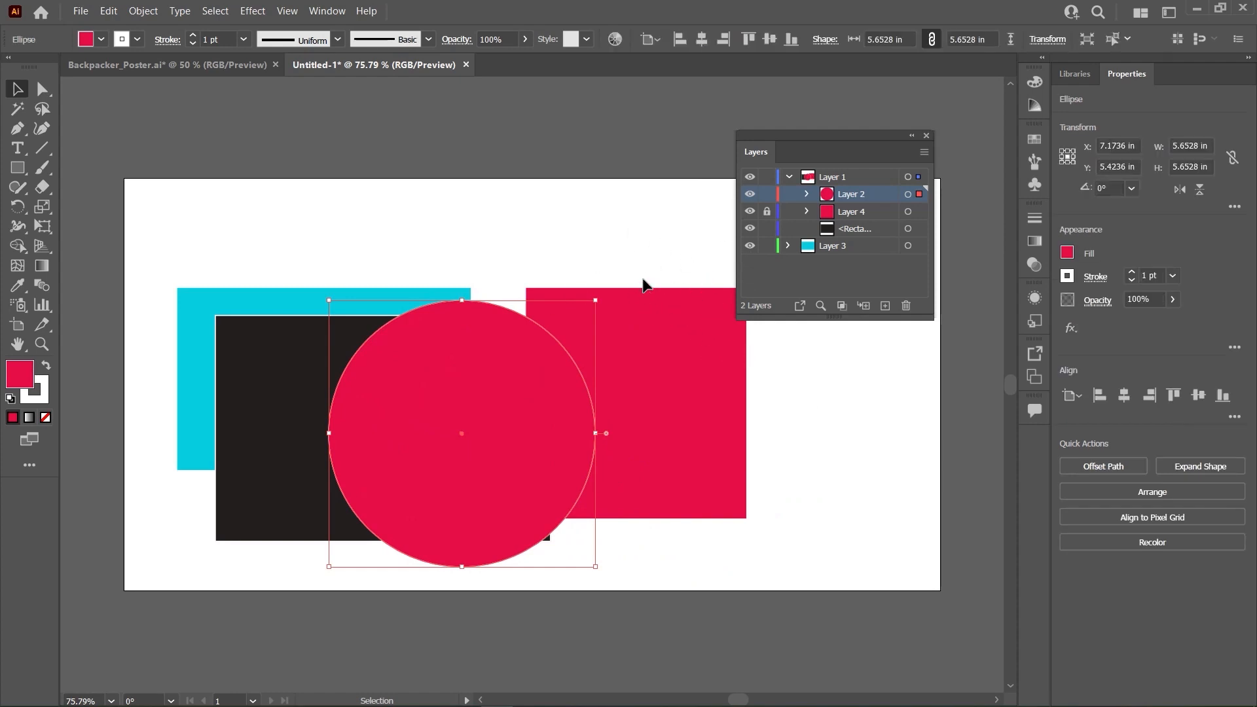
{"action": "left_click", "coordinate": [789, 177]}
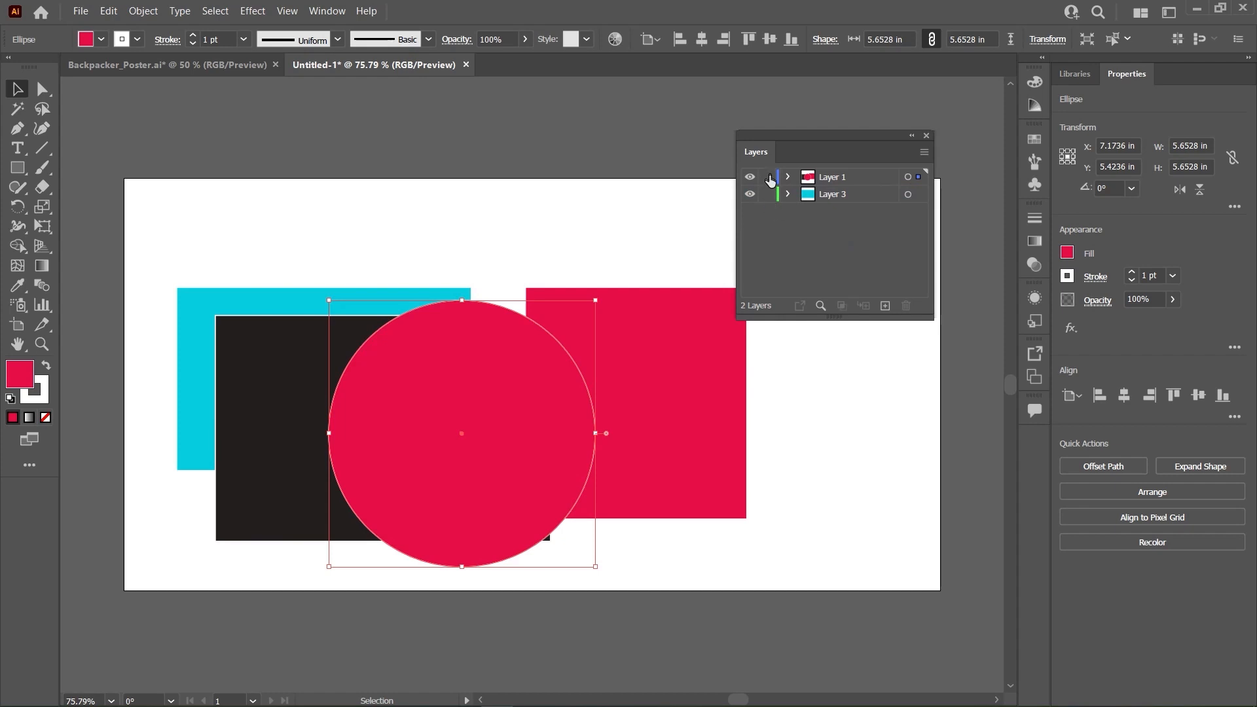
{"action": "left_click", "coordinate": [823, 440]}
{"action": "left_click_drag", "start_coordinate": [543, 419], "coordinate": [498, 442]}
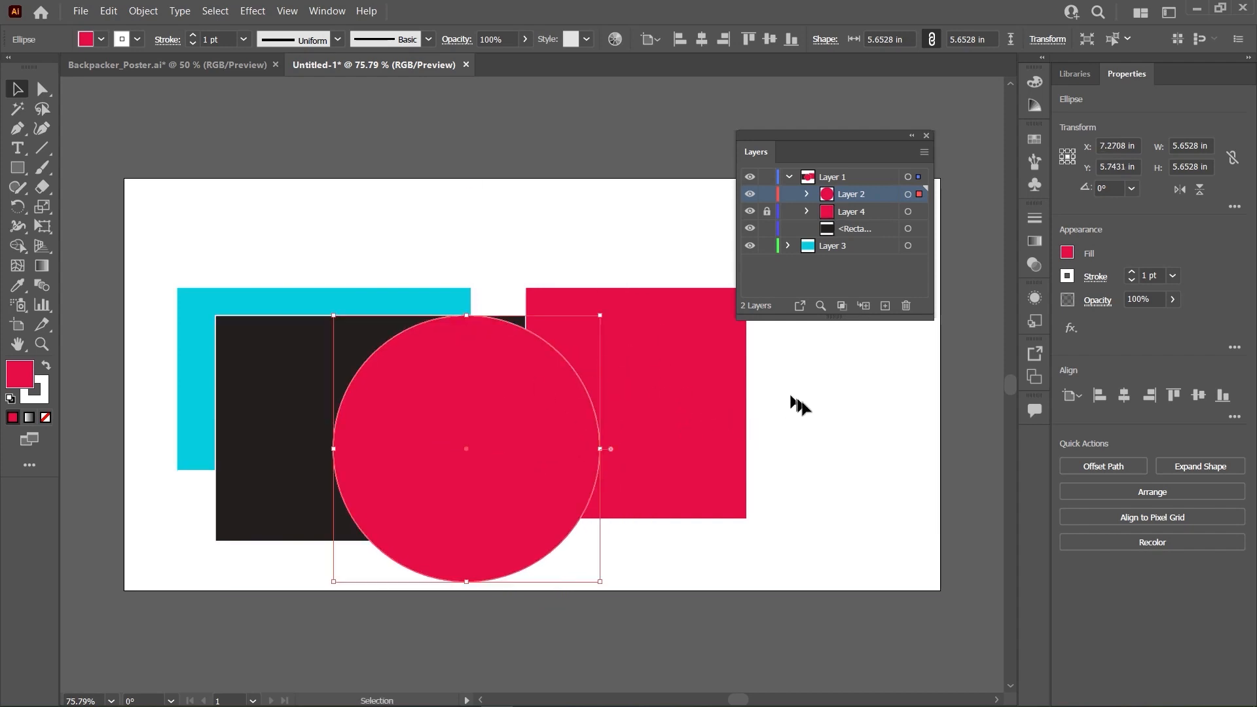
Expand Layer 1 and its sublayers to examine which nested items are locked, and collapse them
{"action": "left_click", "coordinate": [789, 177]}
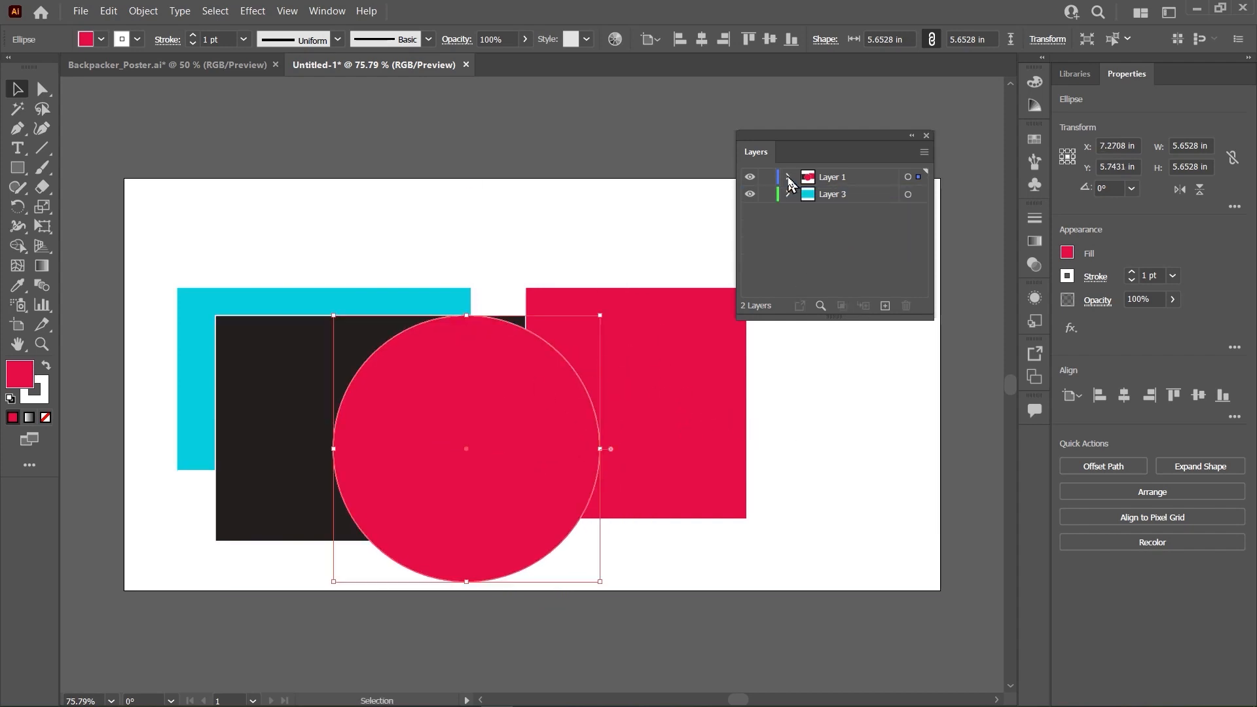
{"action": "left_click", "coordinate": [788, 177]}
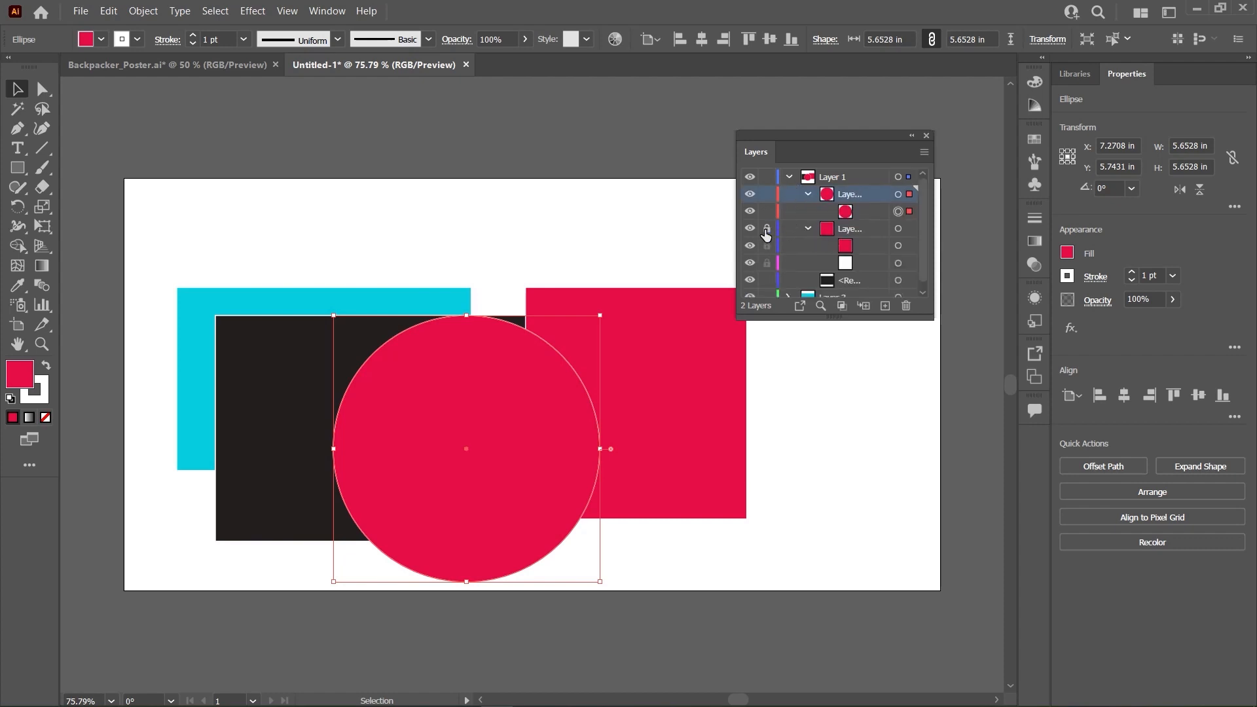
{"action": "left_click", "coordinate": [808, 194]}
{"action": "left_click", "coordinate": [788, 178]}
Lock all of Layer 1, check the locks on its sublayers, and unlock and collapse it
{"action": "left_click", "coordinate": [767, 176]}
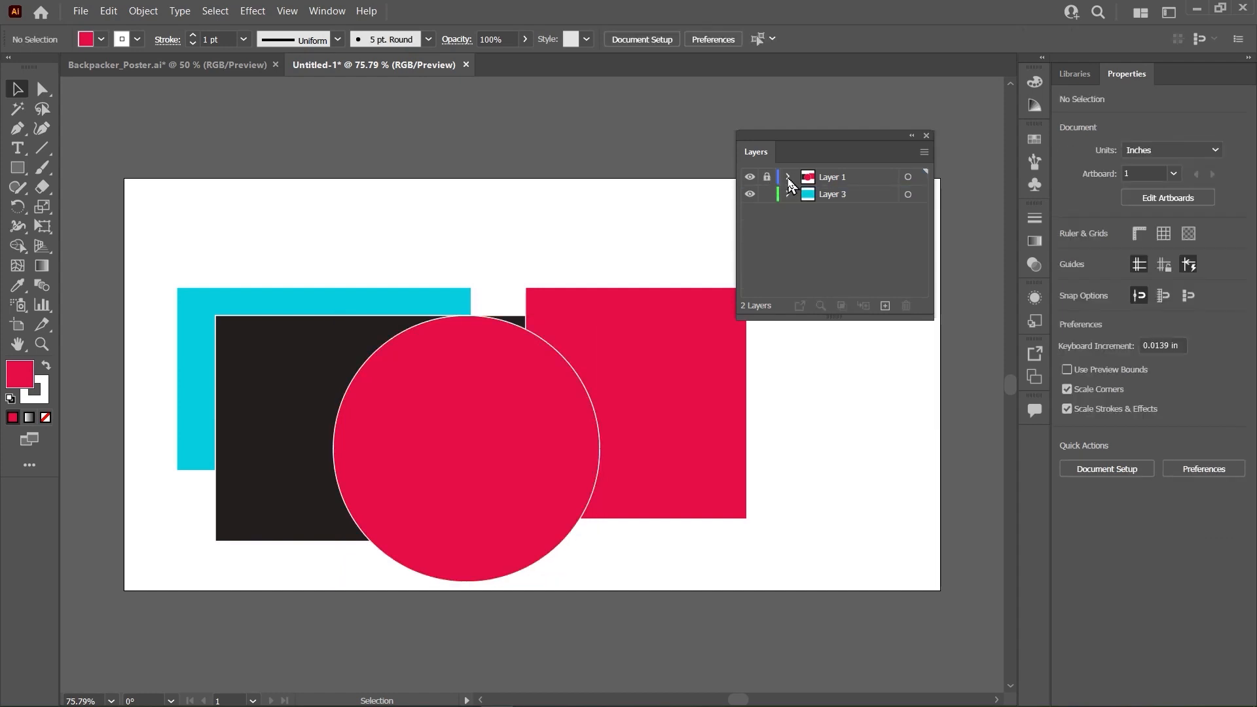
{"action": "left_click", "coordinate": [788, 176]}
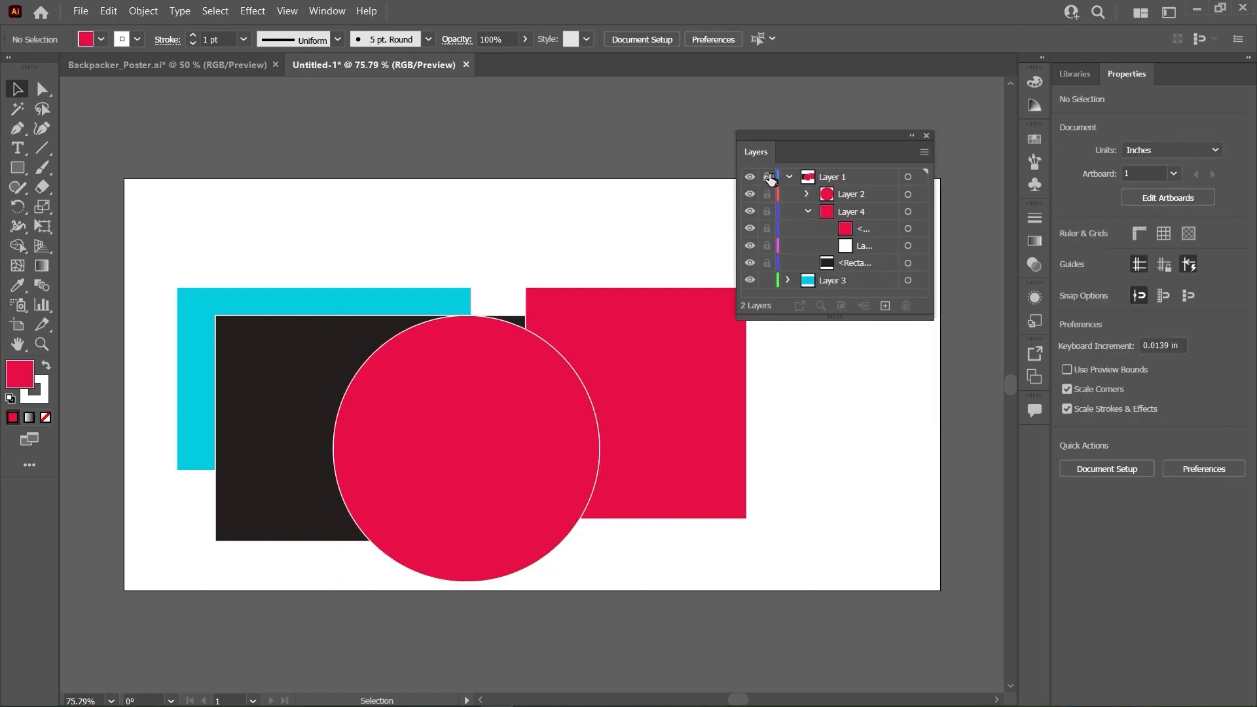
{"action": "left_click", "coordinate": [788, 178]}
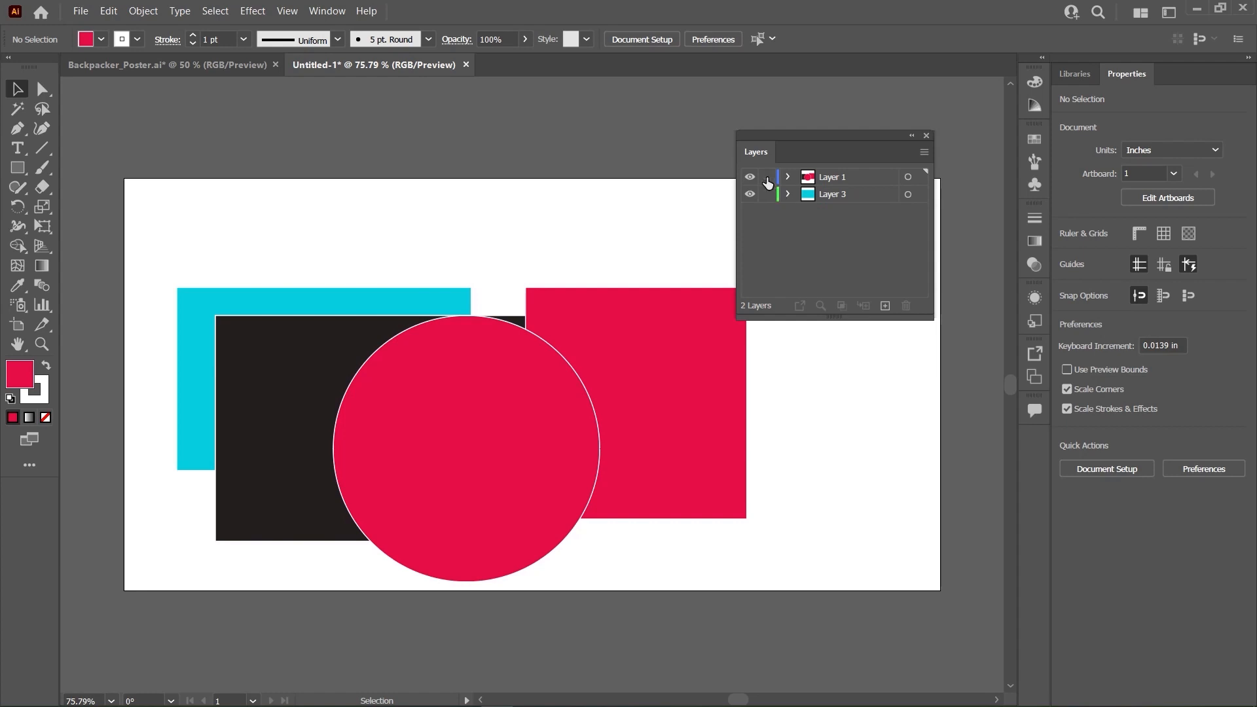
Expand Layer 1 to check the lock state of its nested items, and collapse it again
{"action": "left_click", "coordinate": [787, 178]}
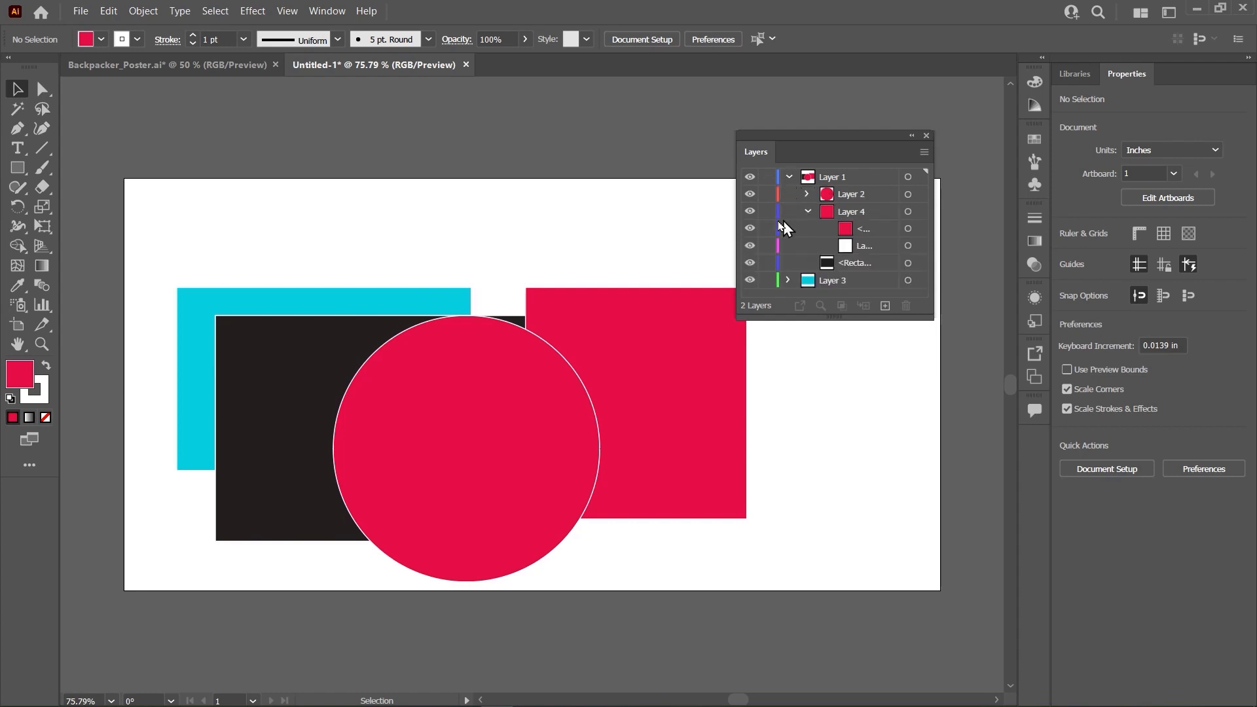
{"action": "left_click", "coordinate": [788, 179]}
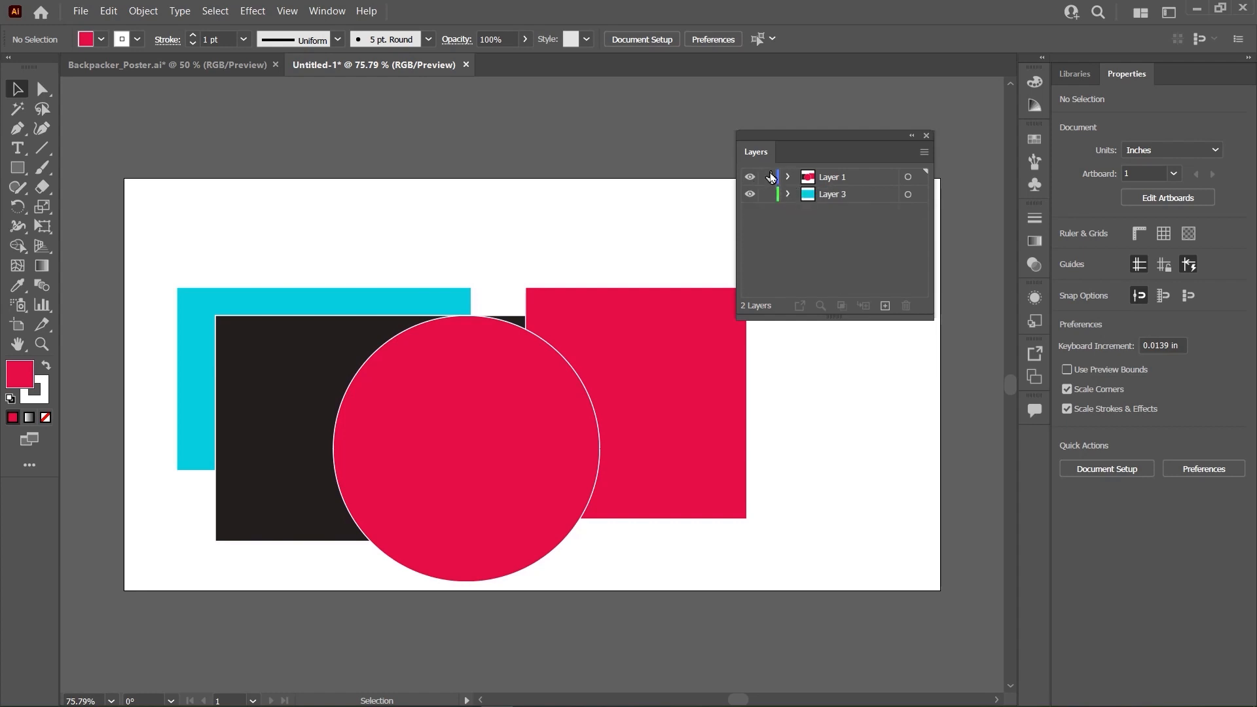
{"action": "left_click", "coordinate": [787, 178]}
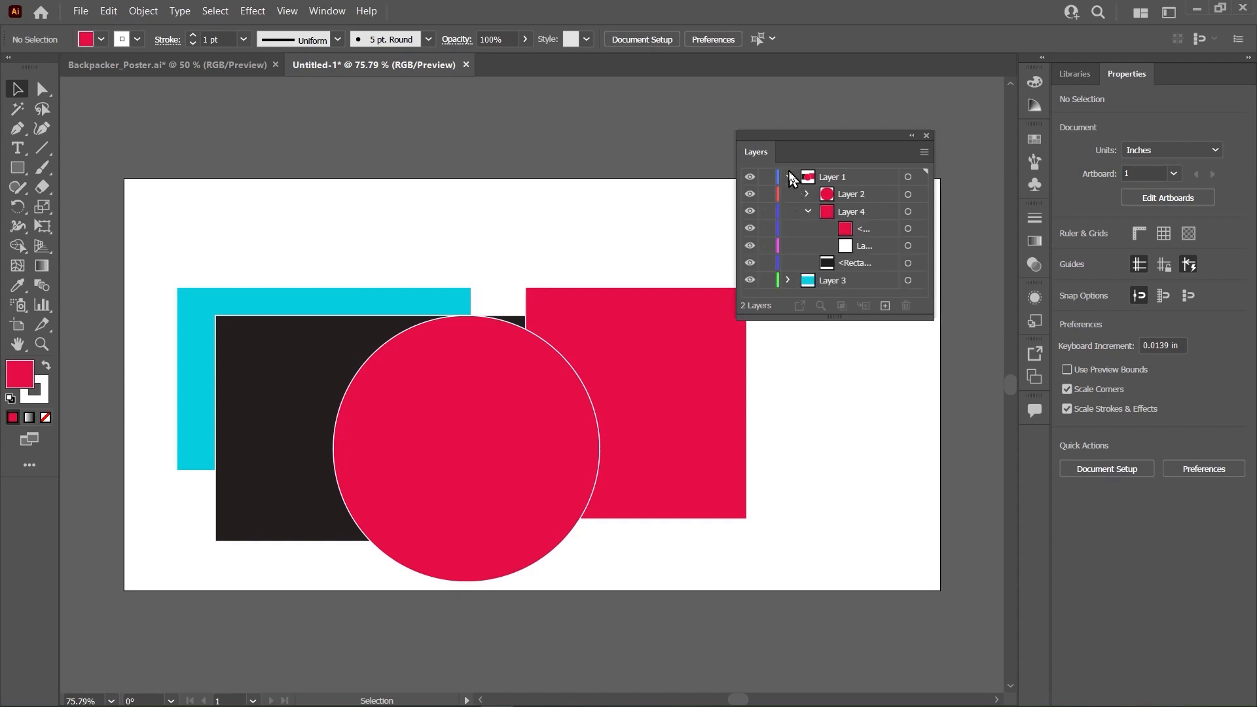
{"action": "left_click", "coordinate": [788, 178]}
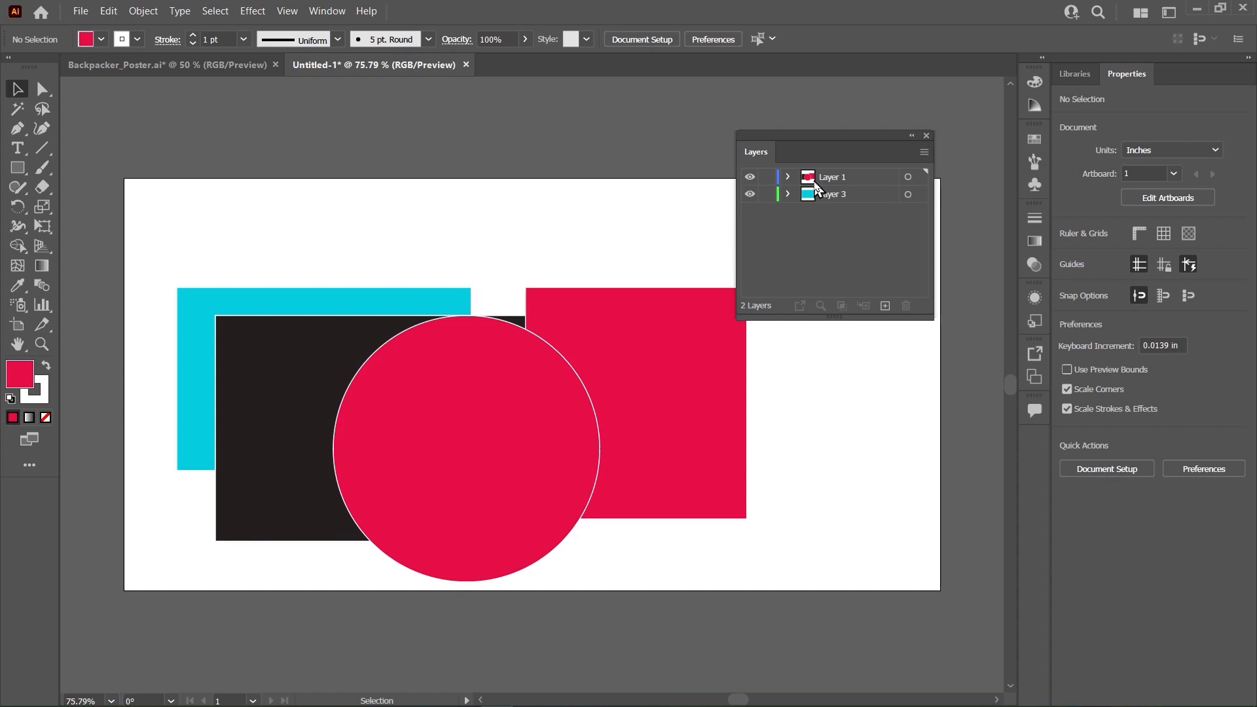
Switch to the Backpacker_Poster.ai document and select the mountain and waterfall group on the GRAPHIC layer
{"action": "left_click", "coordinate": [214, 68]}
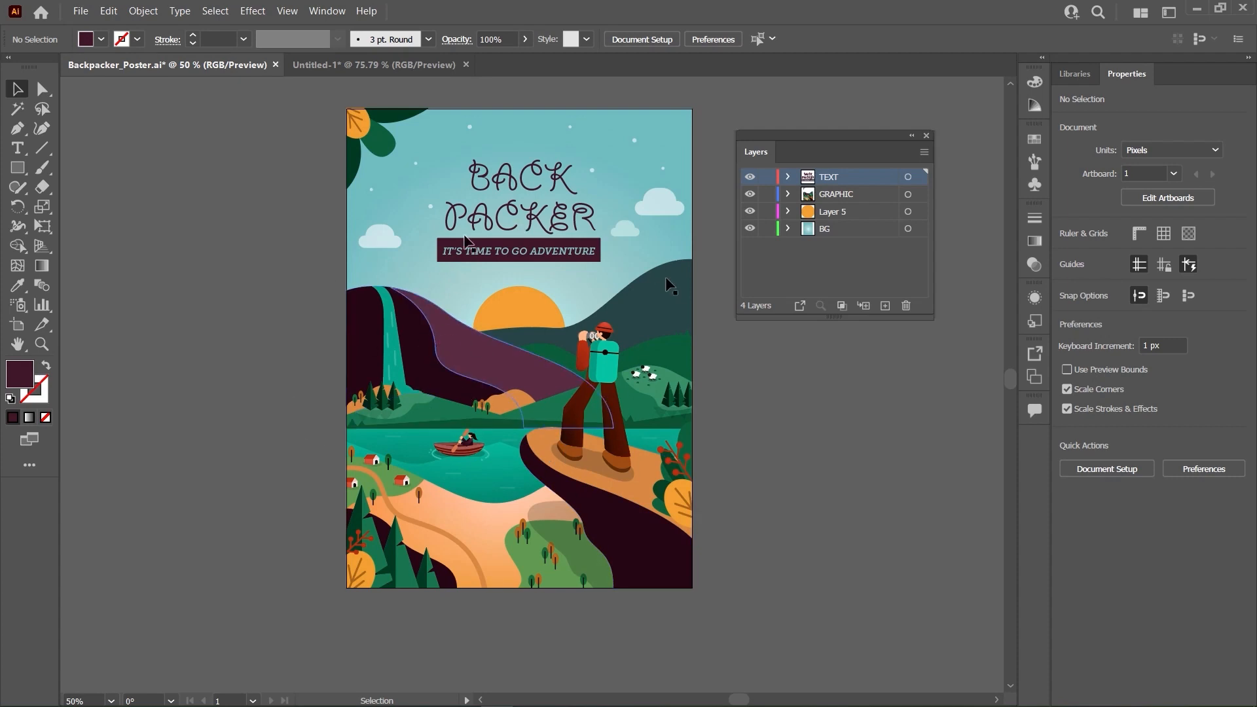
{"action": "left_click", "coordinate": [397, 340]}
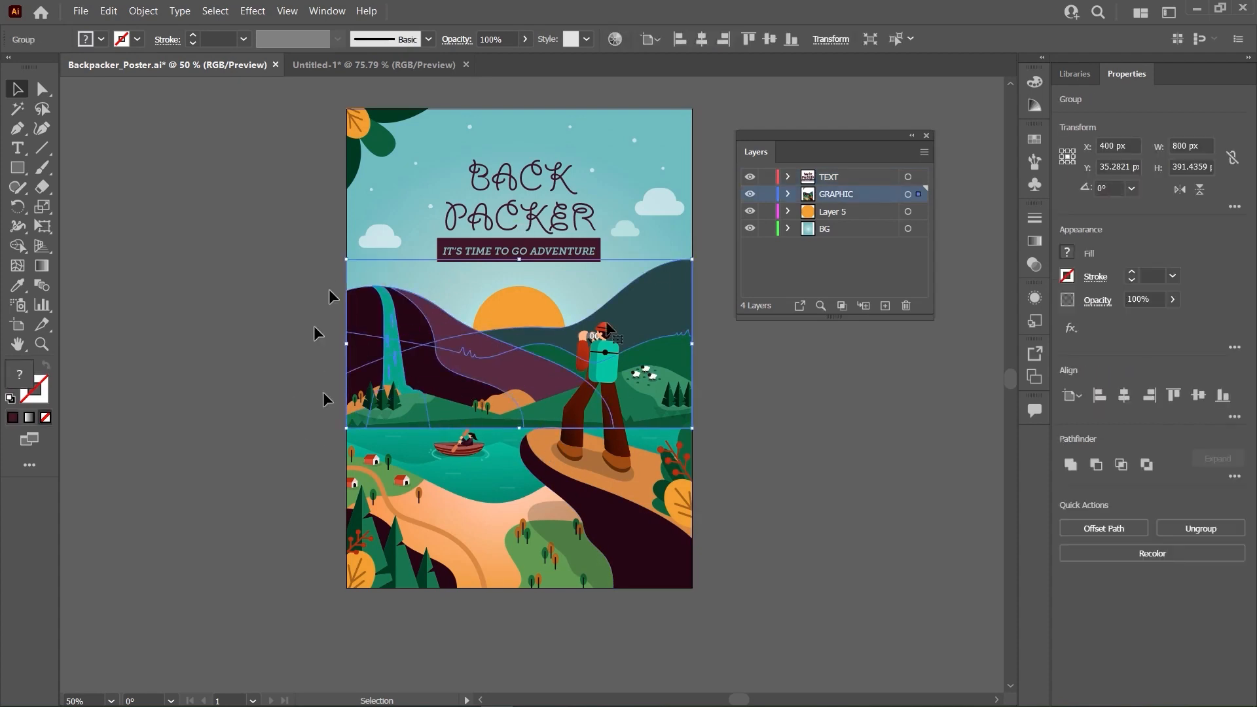
{"action": "scroll", "coordinate": [526, 371], "scroll_direction": "up", "scroll_amount": 2}
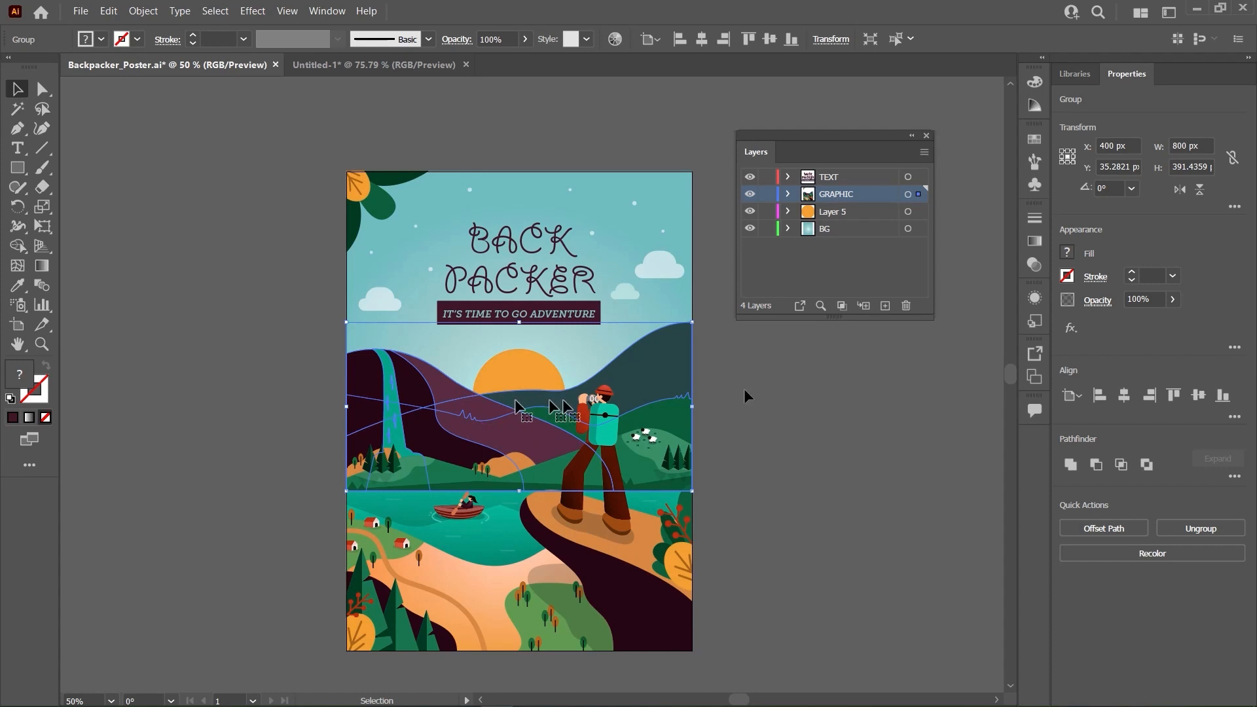
{"action": "scroll", "coordinate": [733, 399], "scroll_direction": "down", "scroll_amount": 1}
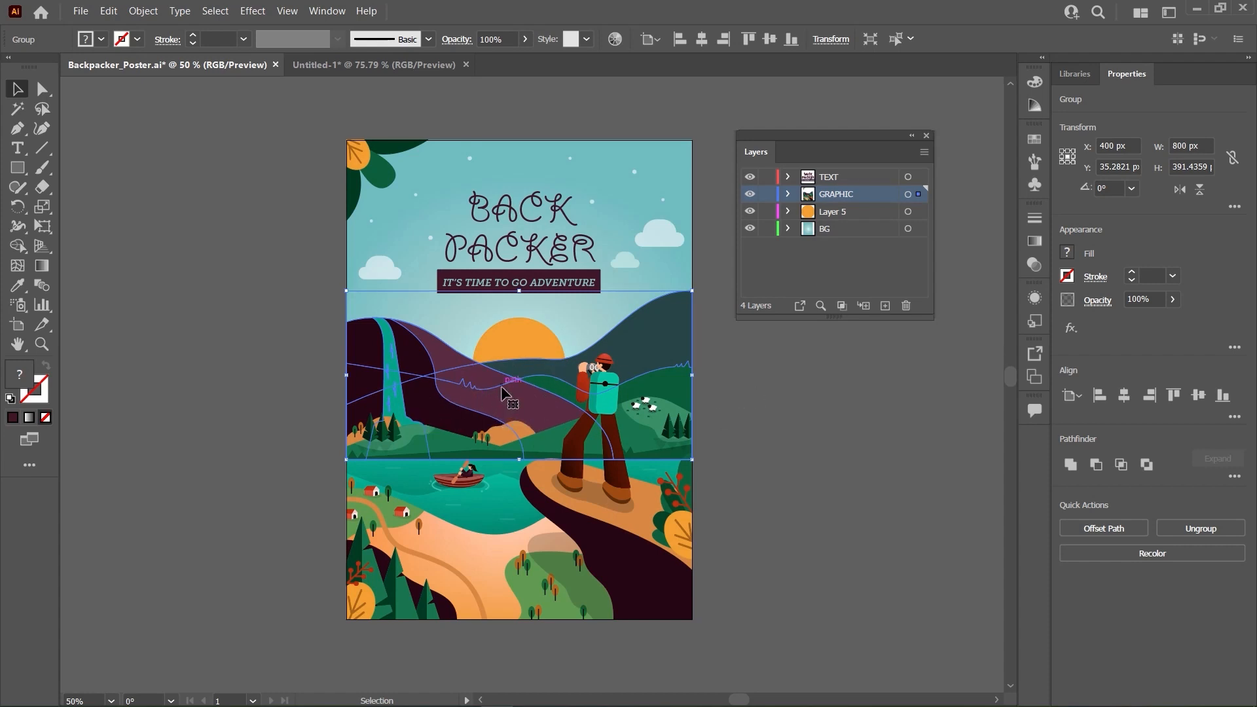
{"action": "left_click", "coordinate": [856, 426]}
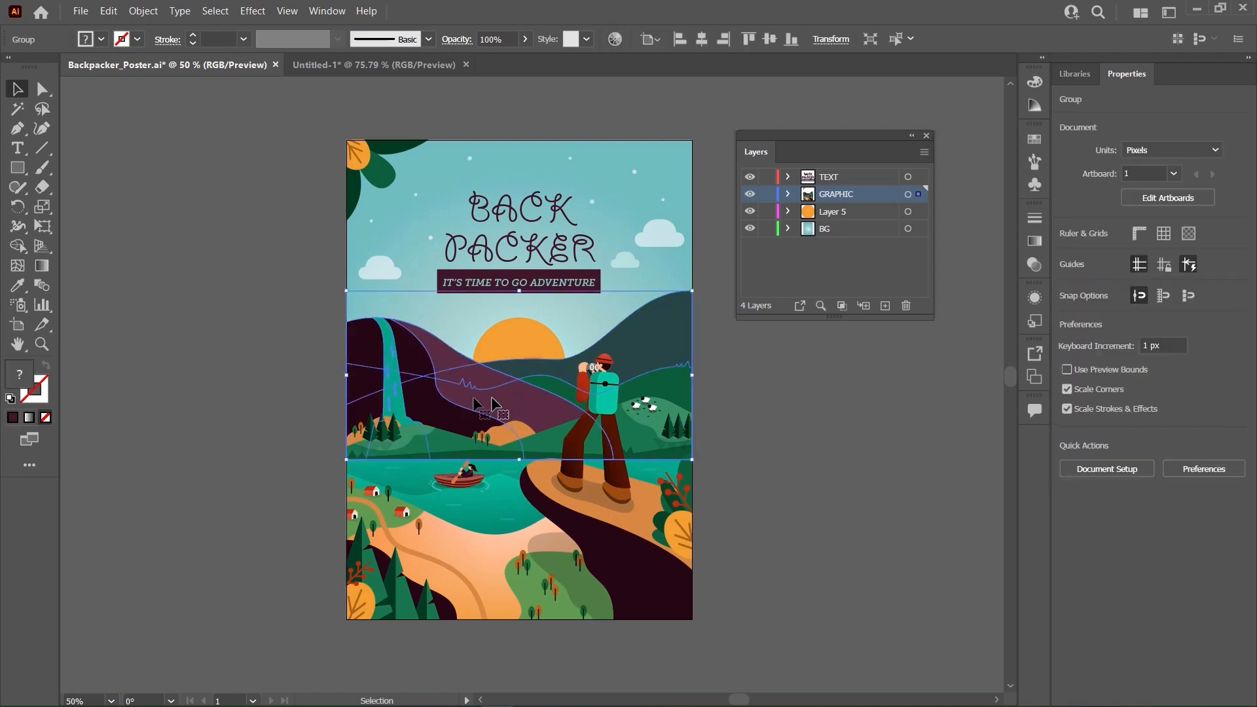
{"action": "left_click", "coordinate": [488, 391]}
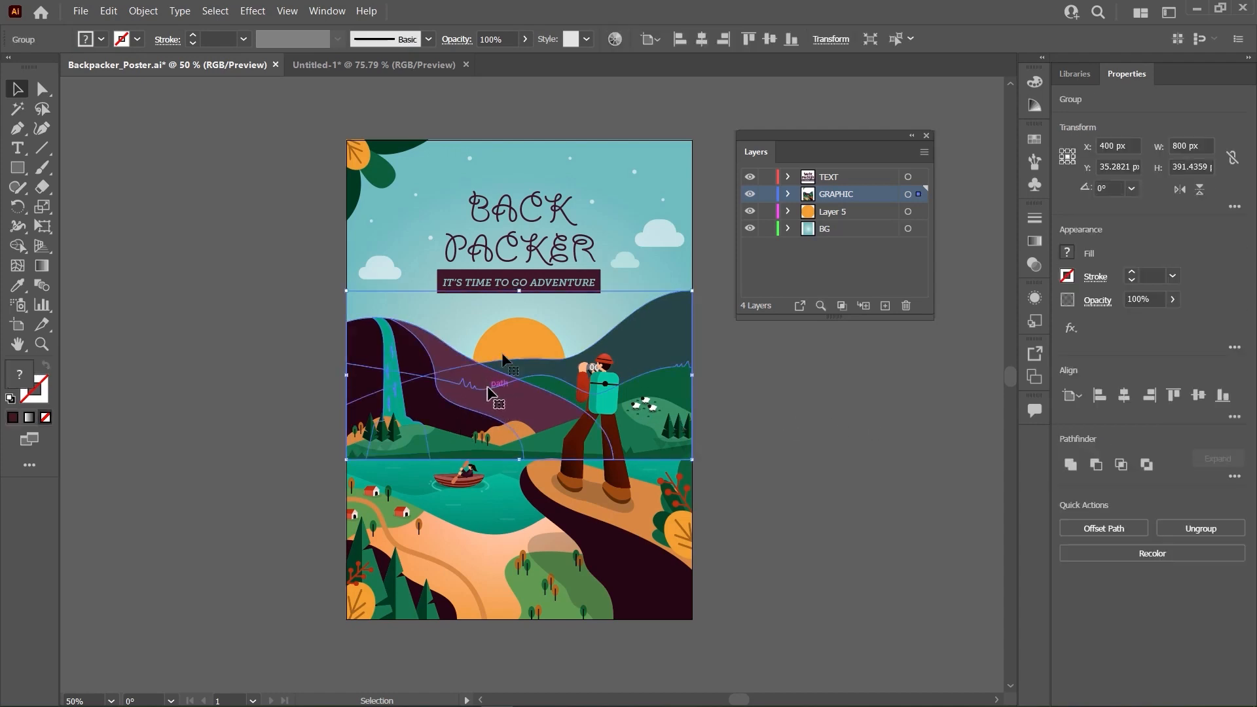
Duplicate the GRAPHIC layer, select all artwork on the copy to check its contents, and deselect it
{"action": "left_click", "coordinate": [924, 155]}
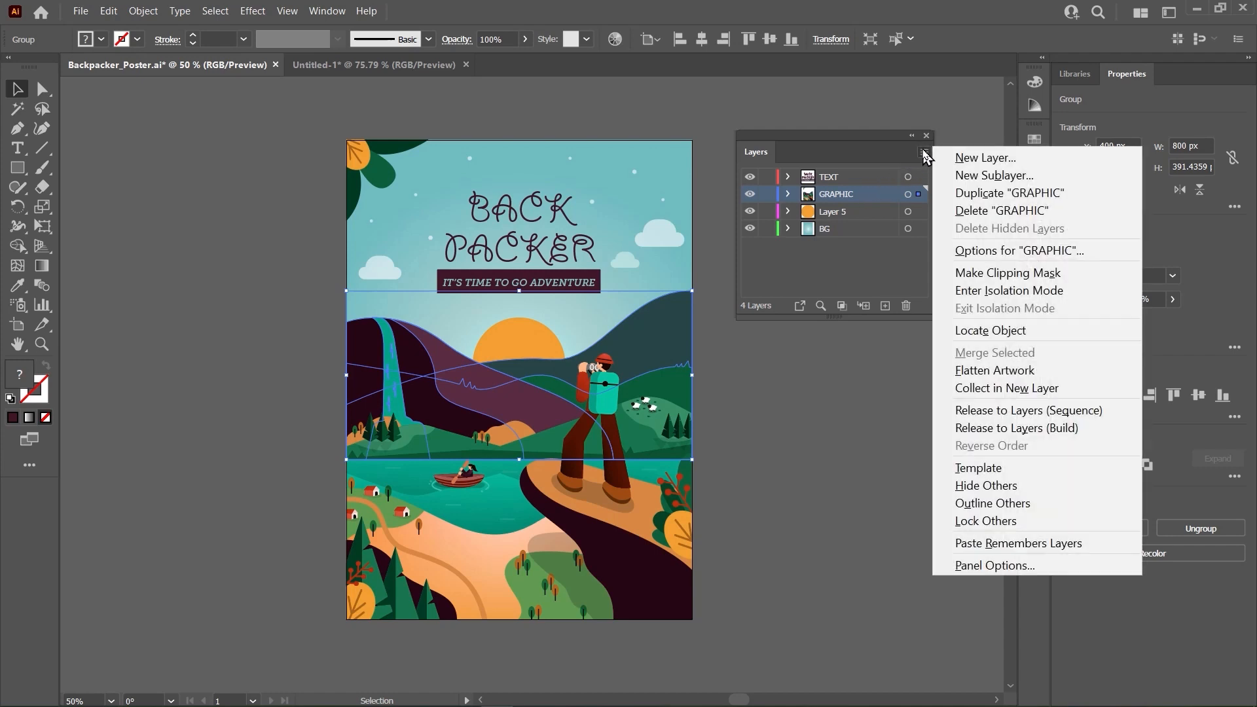
{"action": "left_click", "coordinate": [996, 193]}
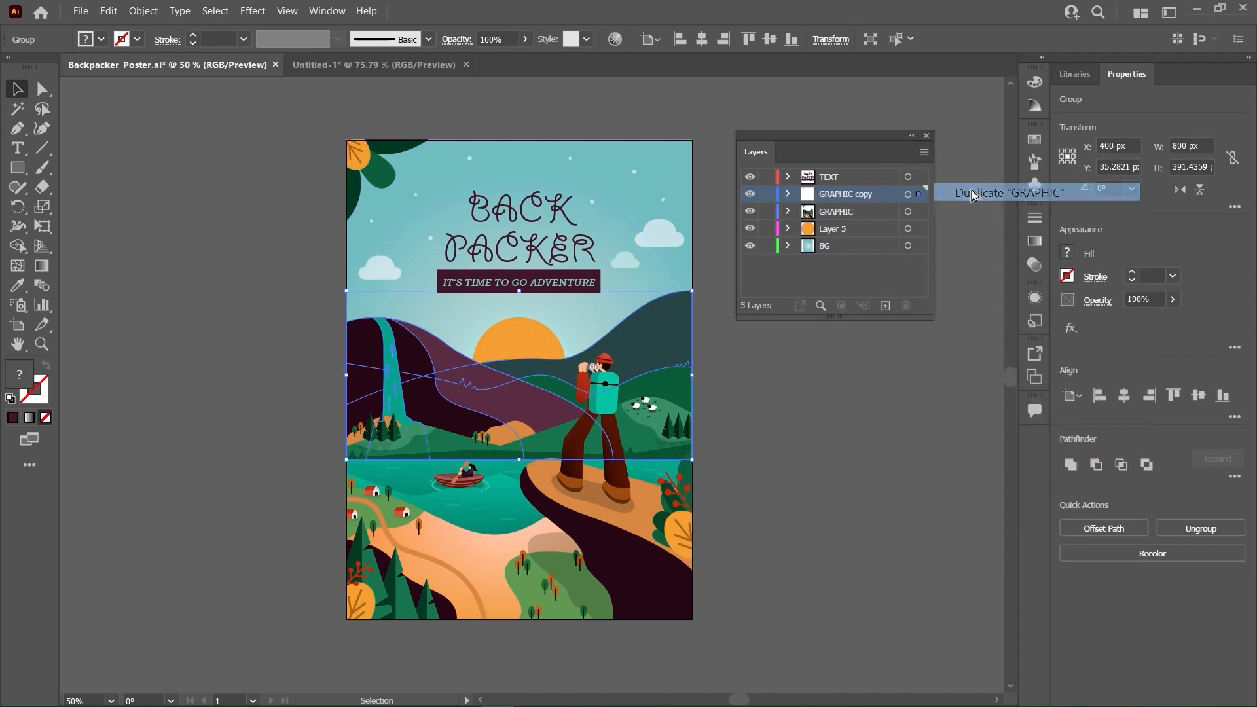
{"action": "left_click", "coordinate": [845, 214]}
{"action": "left_click", "coordinate": [846, 195]}
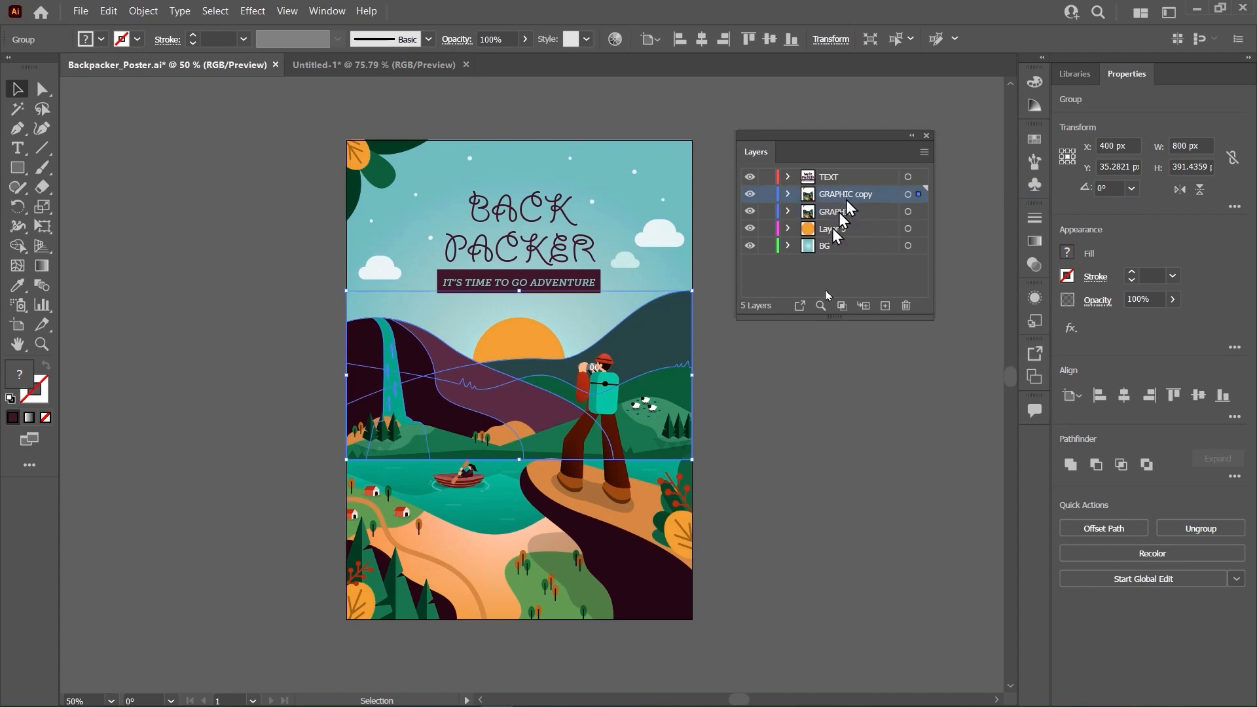
{"action": "left_click", "coordinate": [908, 194]}
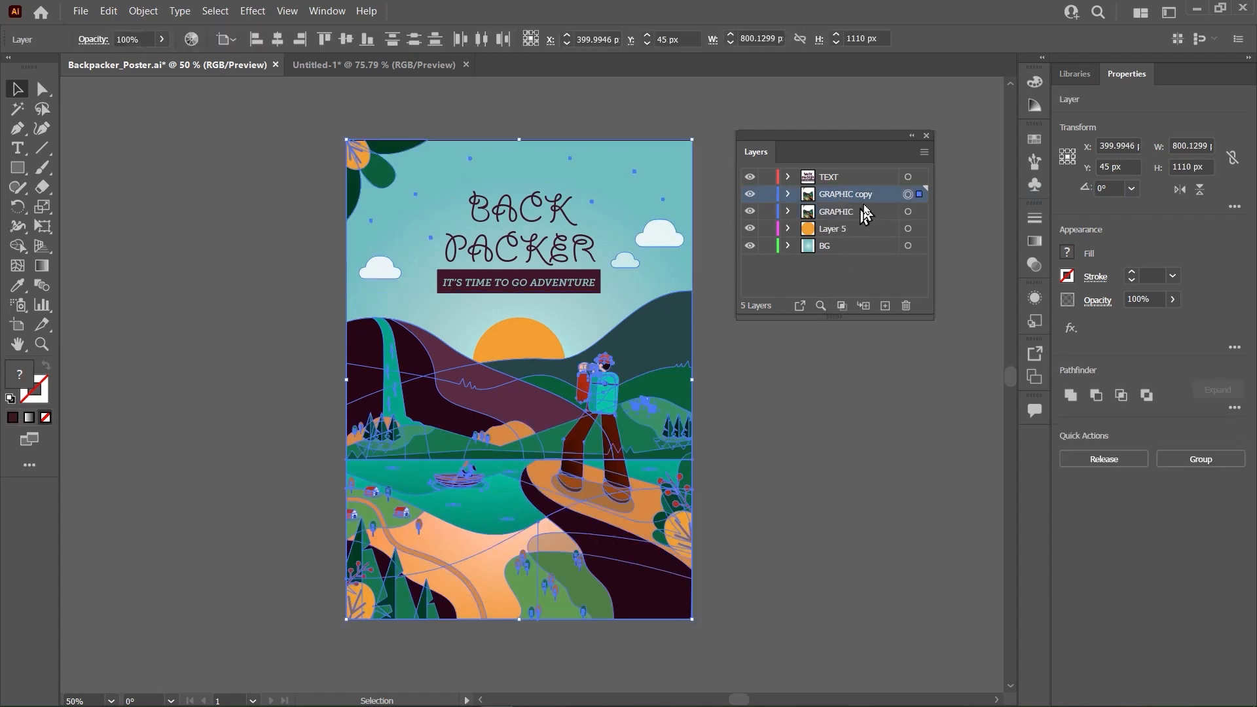
{"action": "left_click", "coordinate": [772, 399]}
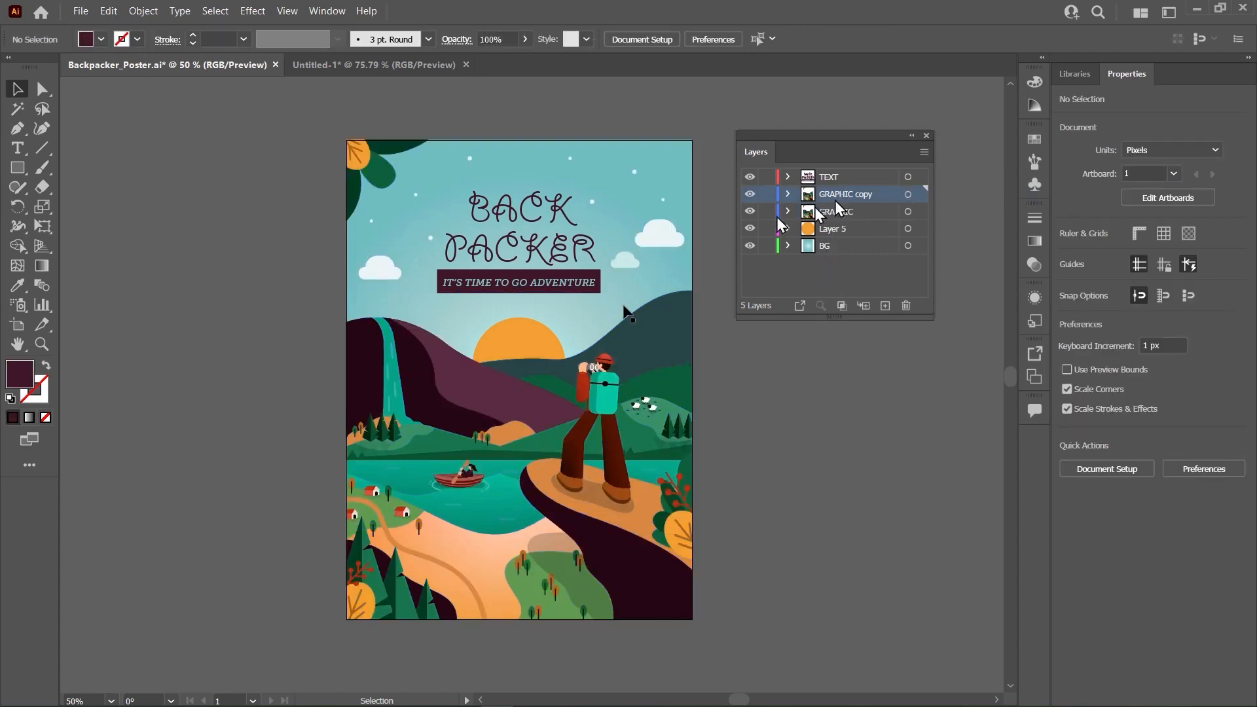
Recolor the mountain group on the GRAPHIC copy layer with brown mountains, a purple waterfall and dark blue hills
{"action": "left_click", "coordinate": [524, 397]}
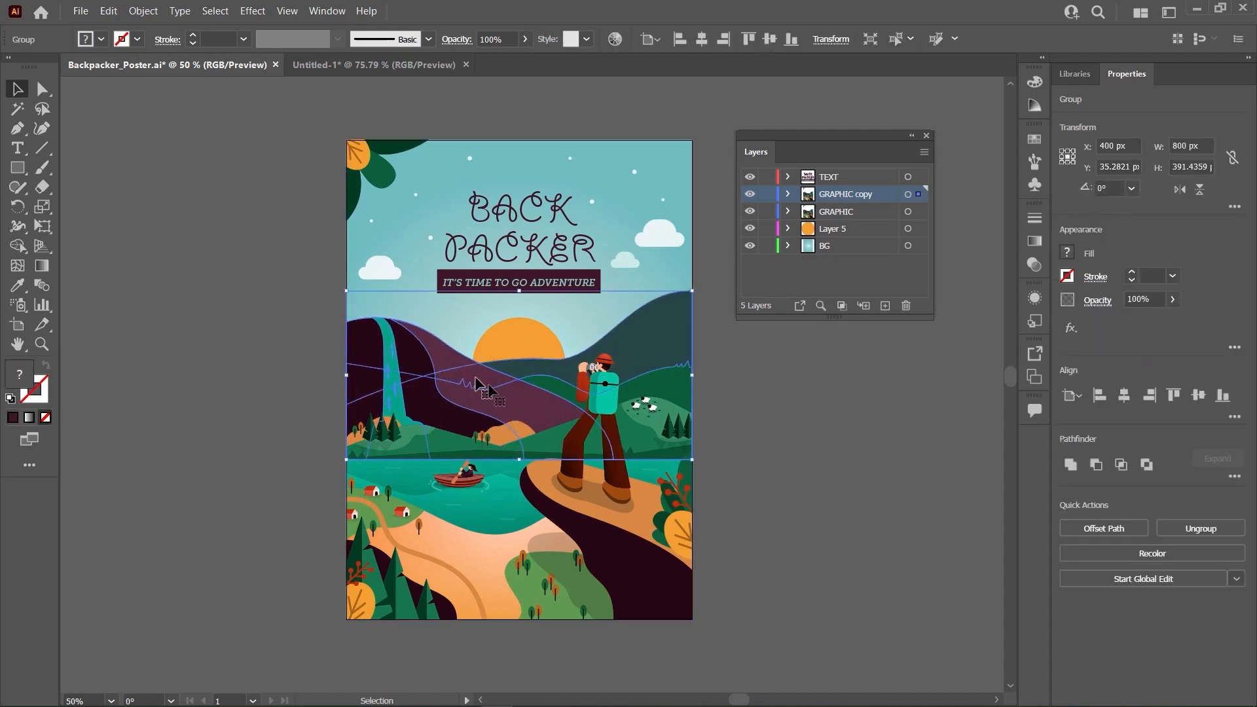
{"action": "left_click", "coordinate": [1150, 555]}
{"action": "left_click_drag", "start_coordinate": [527, 359], "coordinate": [529, 366]}
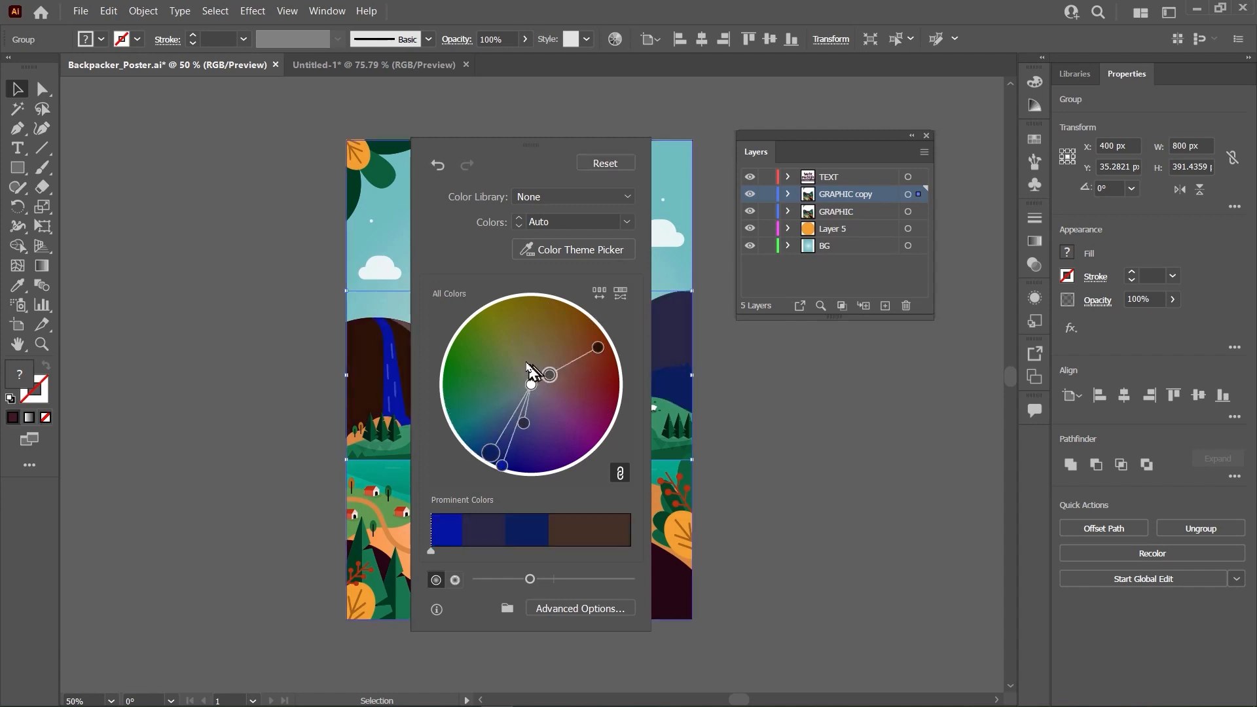
{"action": "left_click_drag", "start_coordinate": [510, 468], "coordinate": [516, 433]}
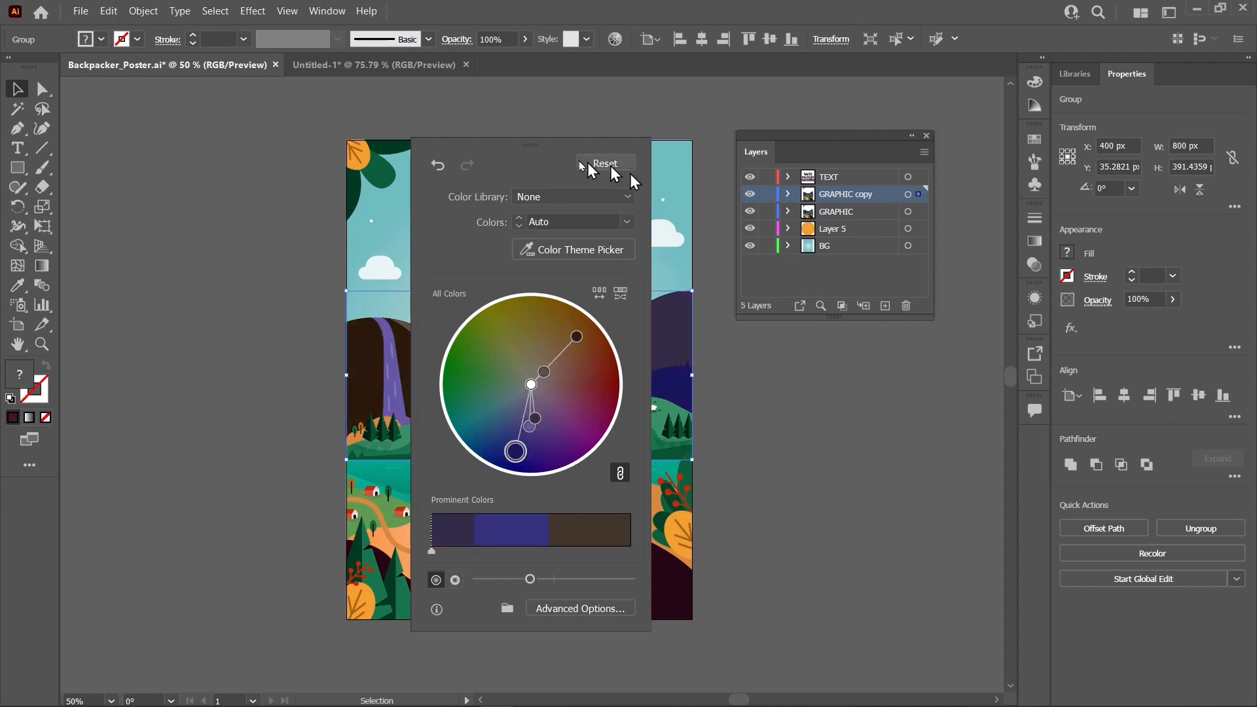
{"action": "left_click_drag", "start_coordinate": [517, 147], "coordinate": [971, 351]}
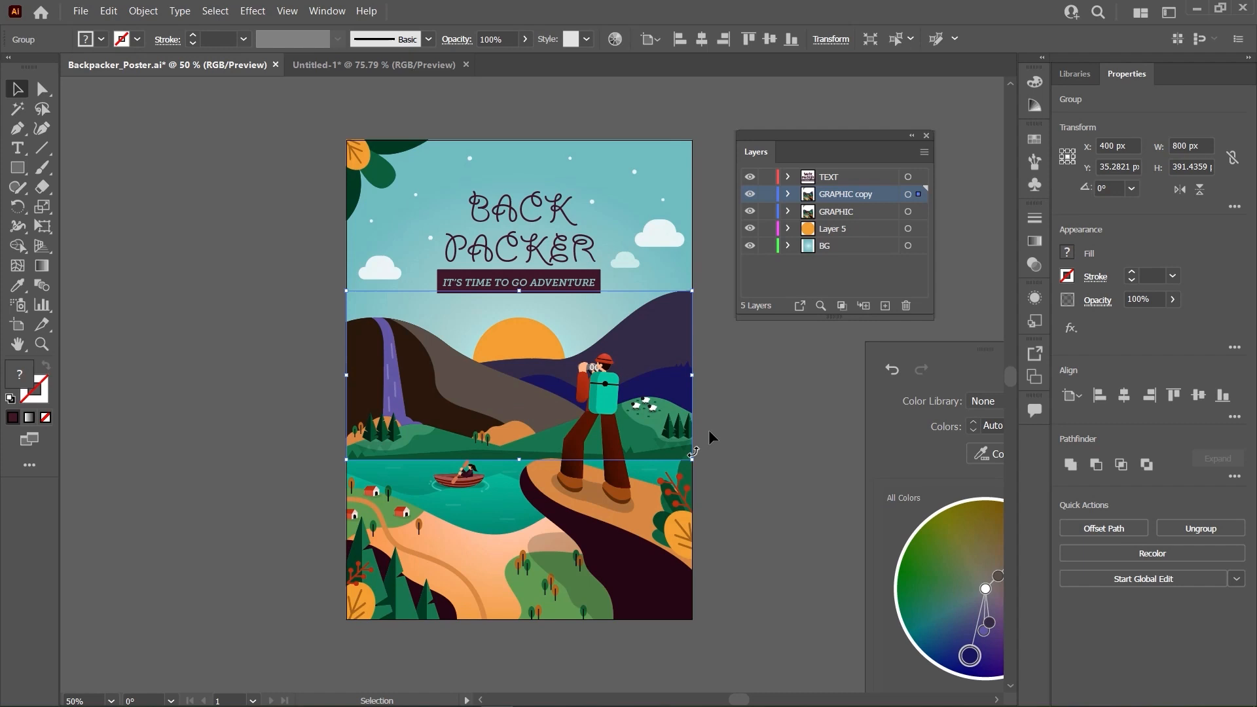
{"action": "left_click", "coordinate": [756, 407]}
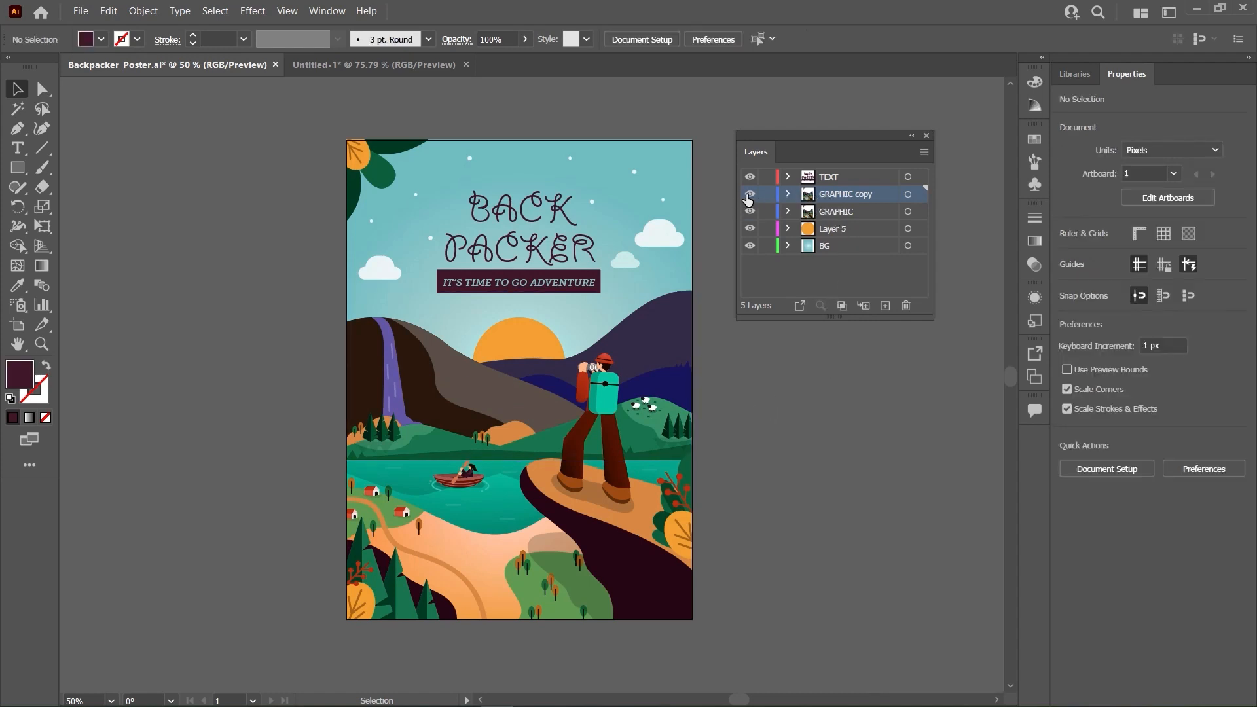
Toggle the GRAPHIC copy layer's visibility to compare the recolored mountains with the original, leaving the copy shown and active
{"action": "left_click", "coordinate": [749, 195]}
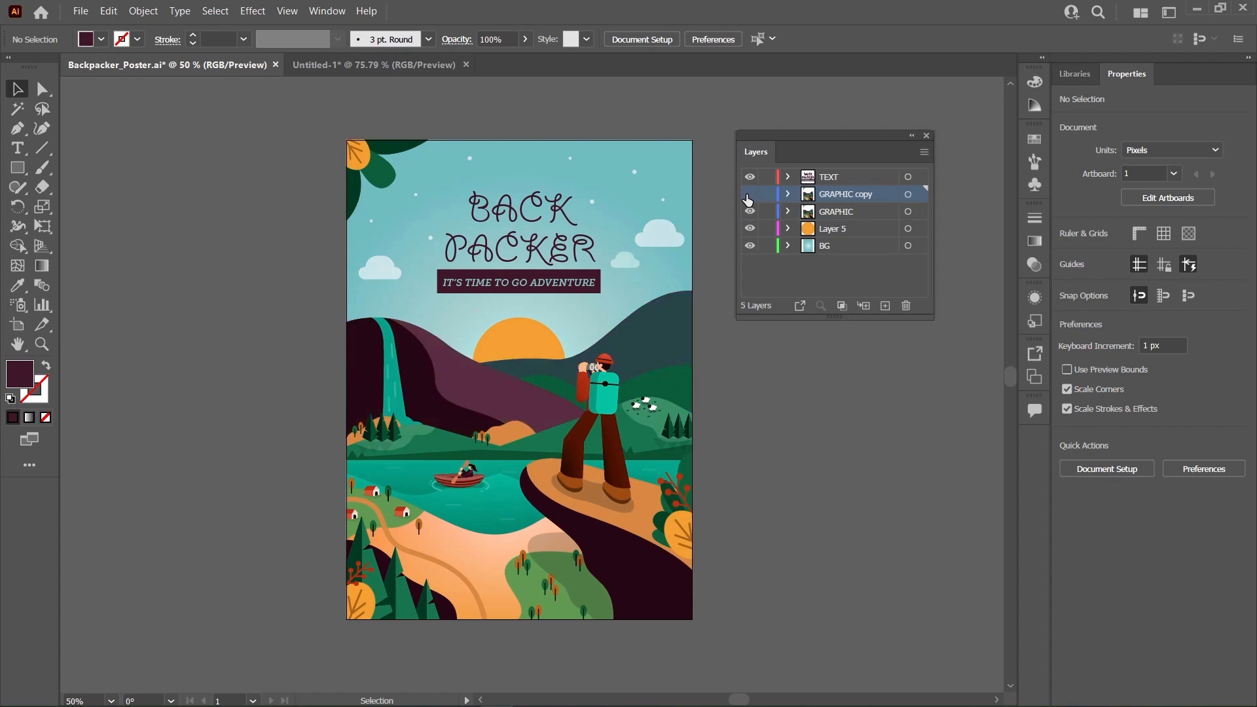
{"action": "left_click", "coordinate": [812, 212]}
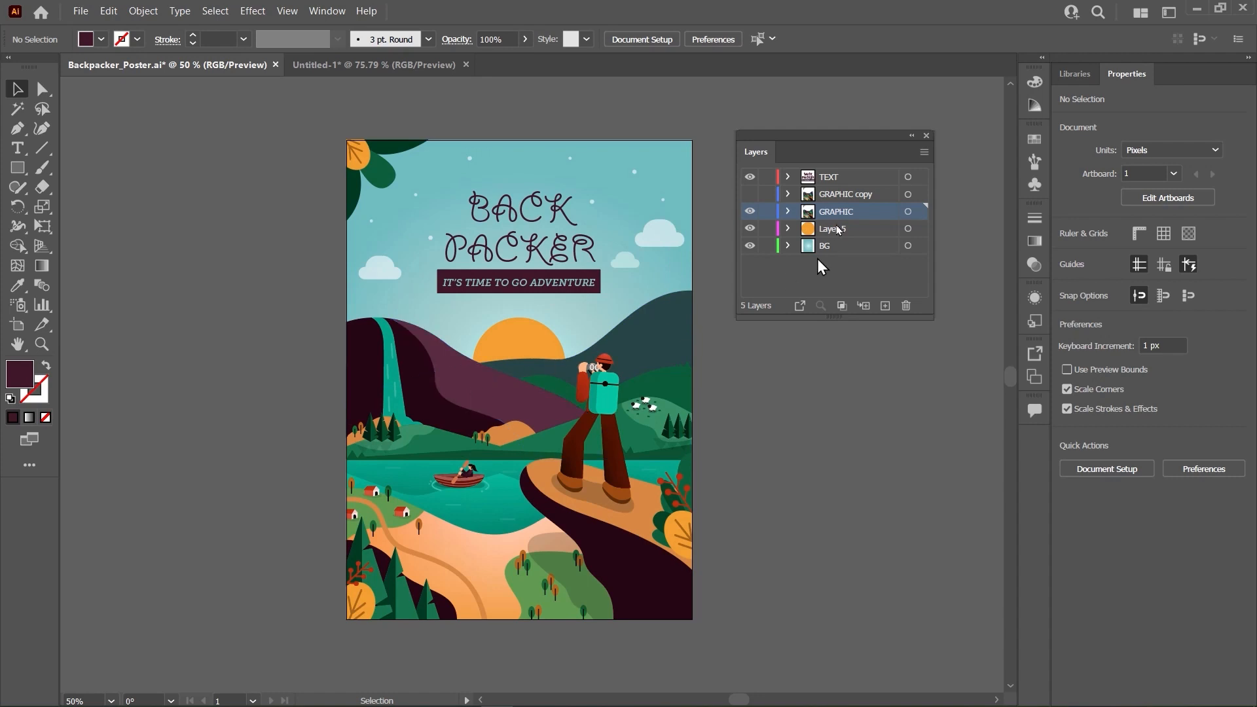
{"action": "left_click", "coordinate": [750, 195]}
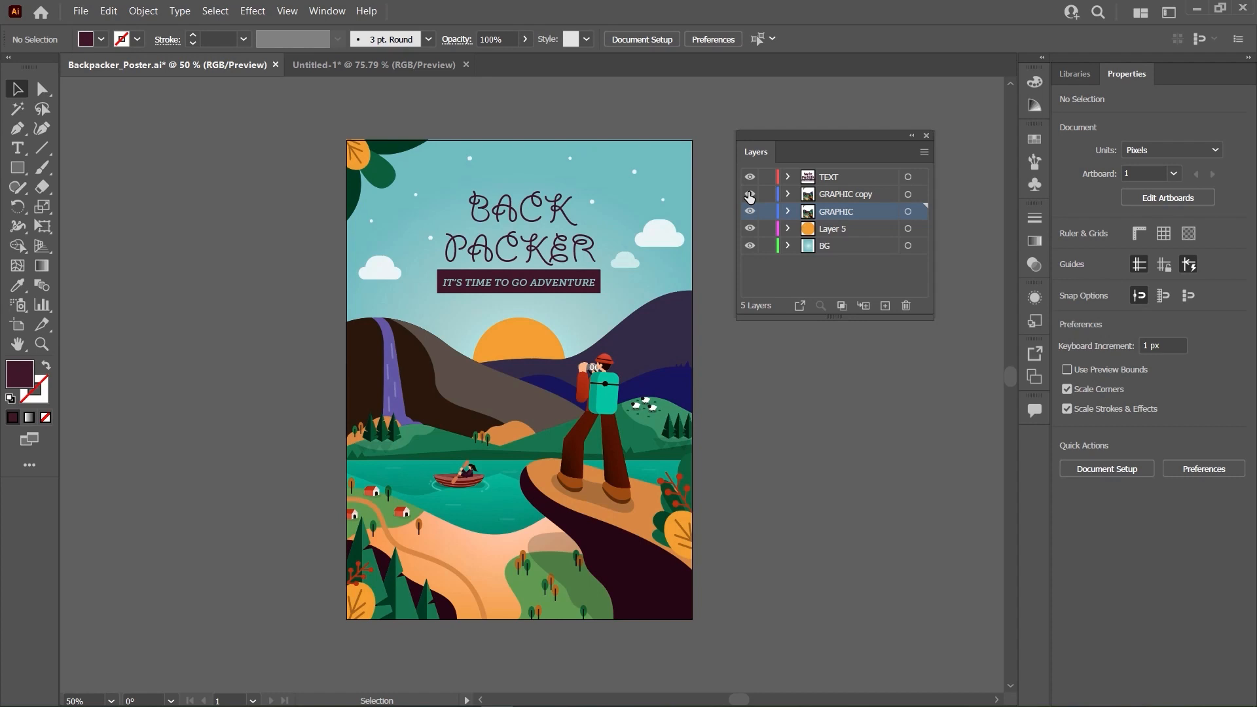
{"action": "left_click", "coordinate": [846, 195]}
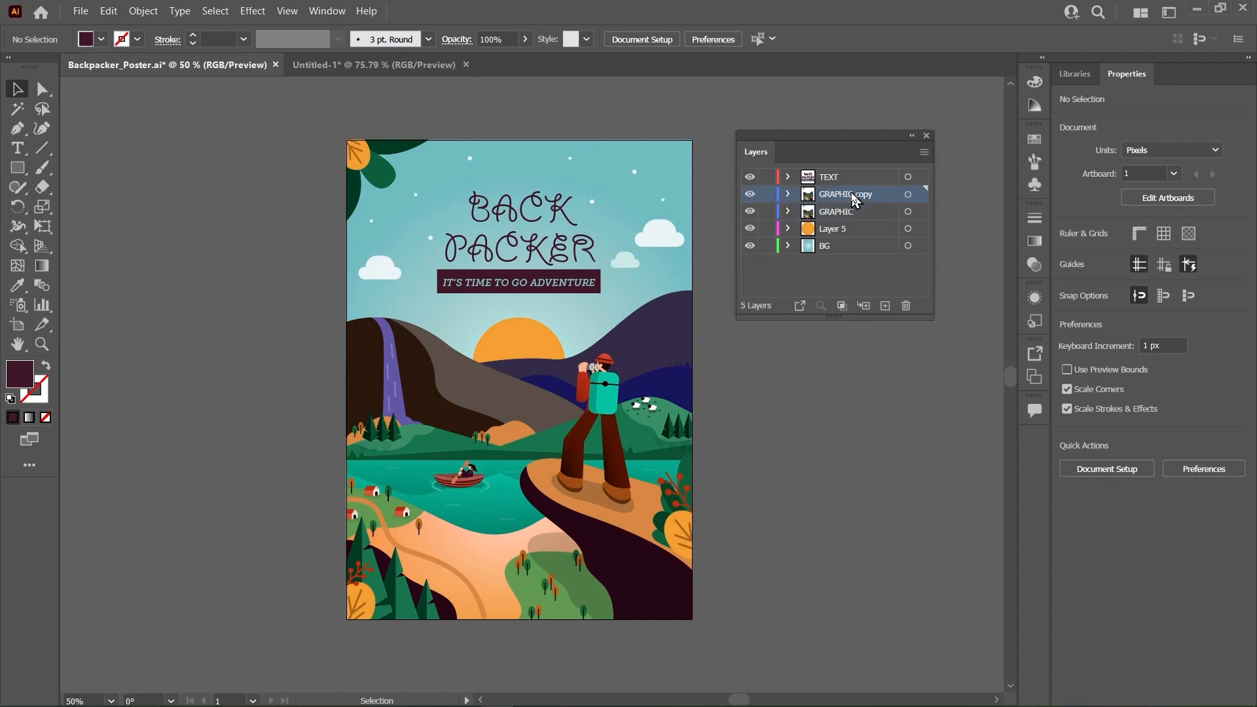
{"action": "left_click", "coordinate": [750, 194]}
{"action": "left_click", "coordinate": [449, 385]}
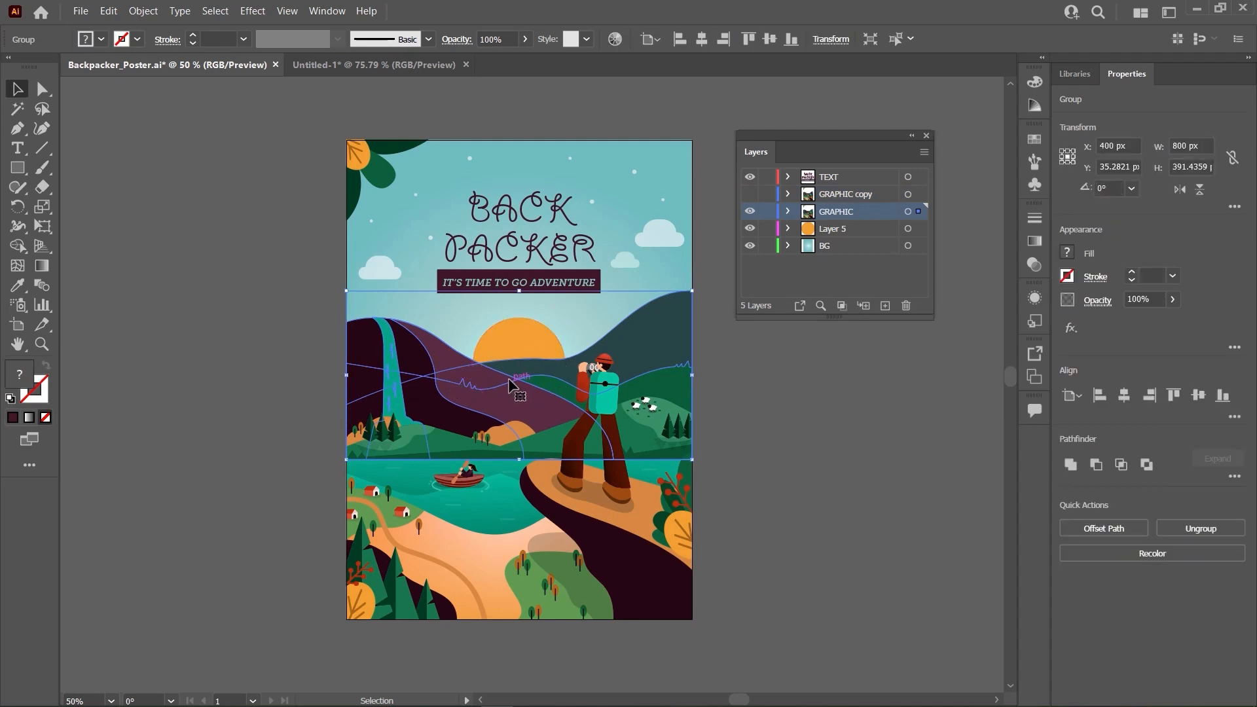
{"action": "left_click", "coordinate": [751, 195]}
{"action": "left_click", "coordinate": [835, 194]}
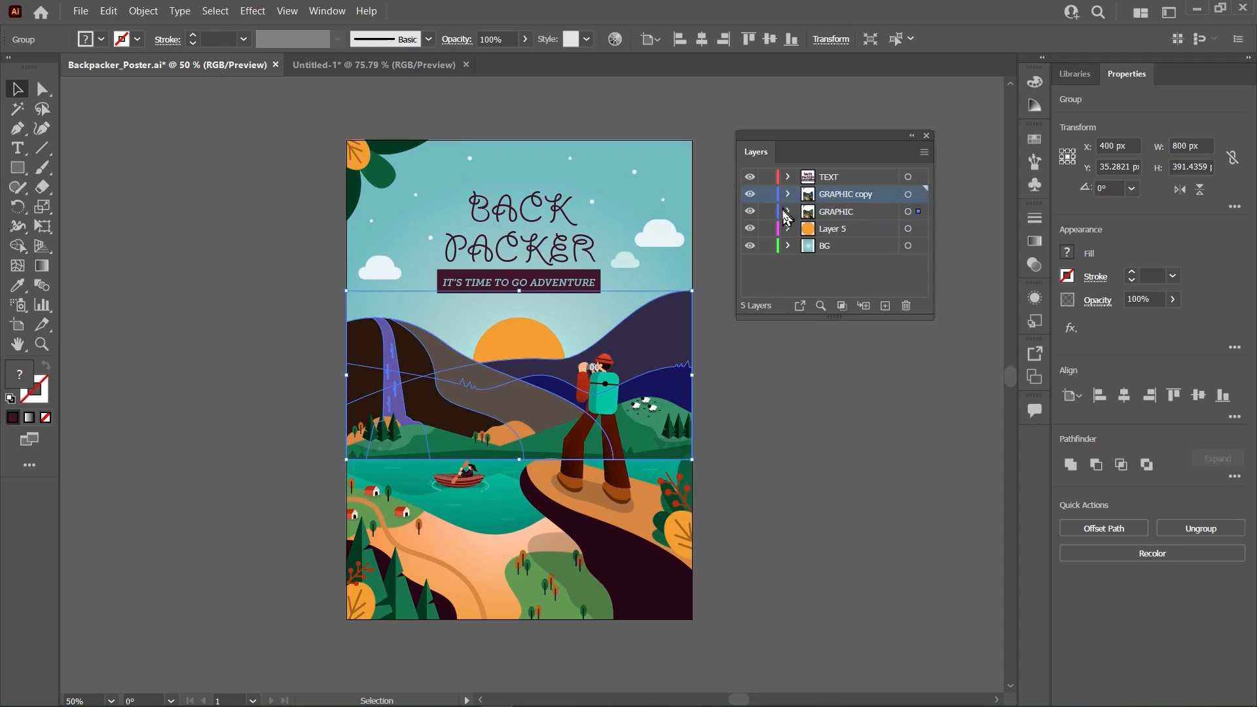
Duplicate the TEXT layer
{"action": "left_click", "coordinate": [845, 178]}
{"action": "left_click", "coordinate": [580, 221]}
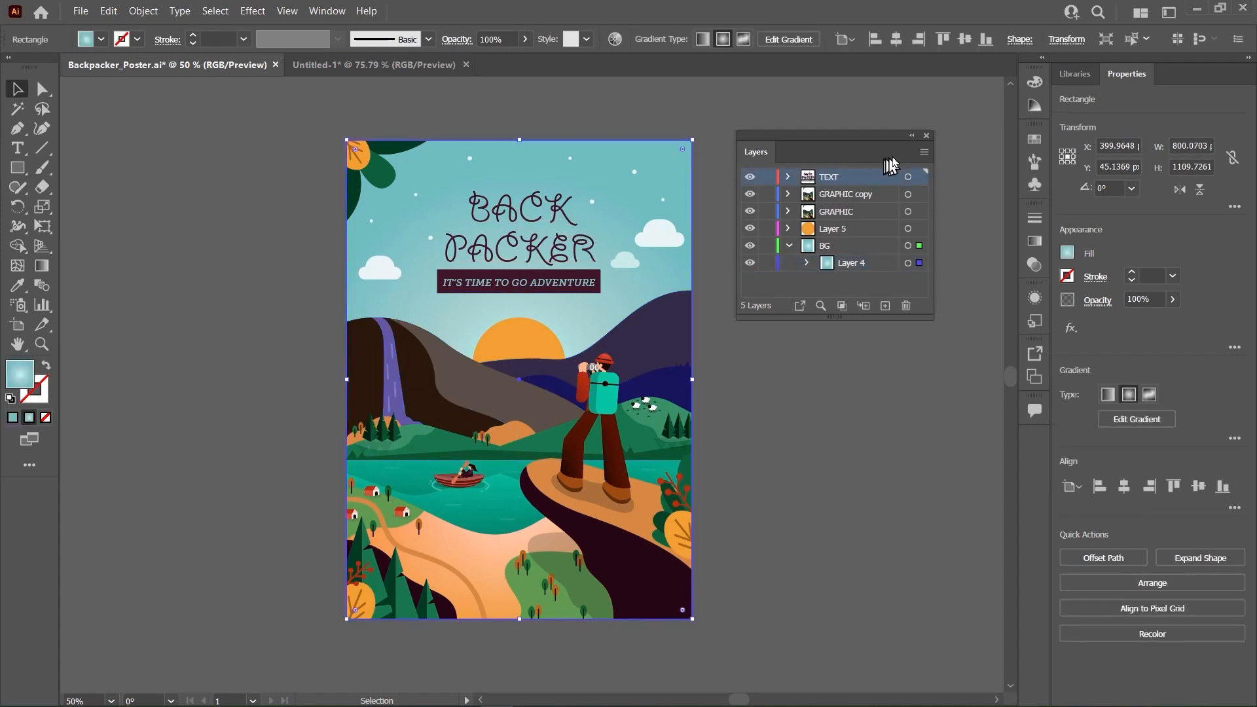
{"action": "left_click", "coordinate": [924, 152]}
{"action": "left_click", "coordinate": [966, 195]}
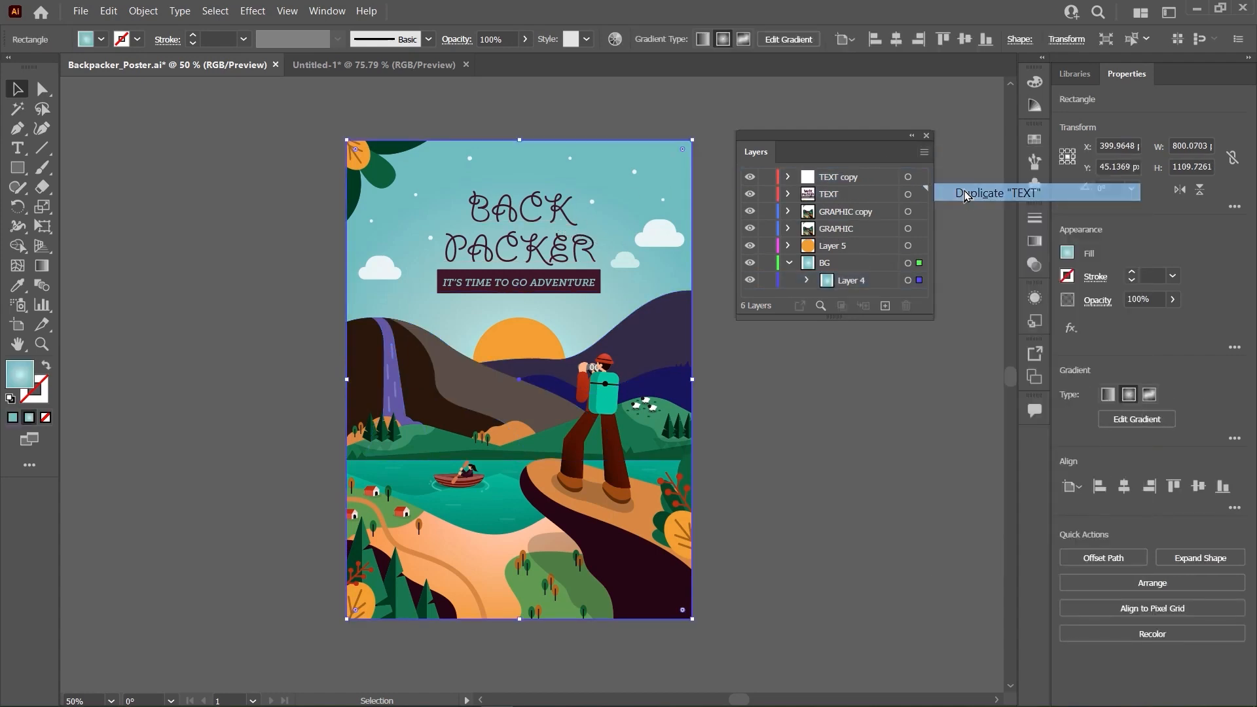
Isolate the BACK PACKER heading on the TEXT copy layer, change its font to Gigi, and exit isolation mode
{"action": "left_click", "coordinate": [543, 253]}
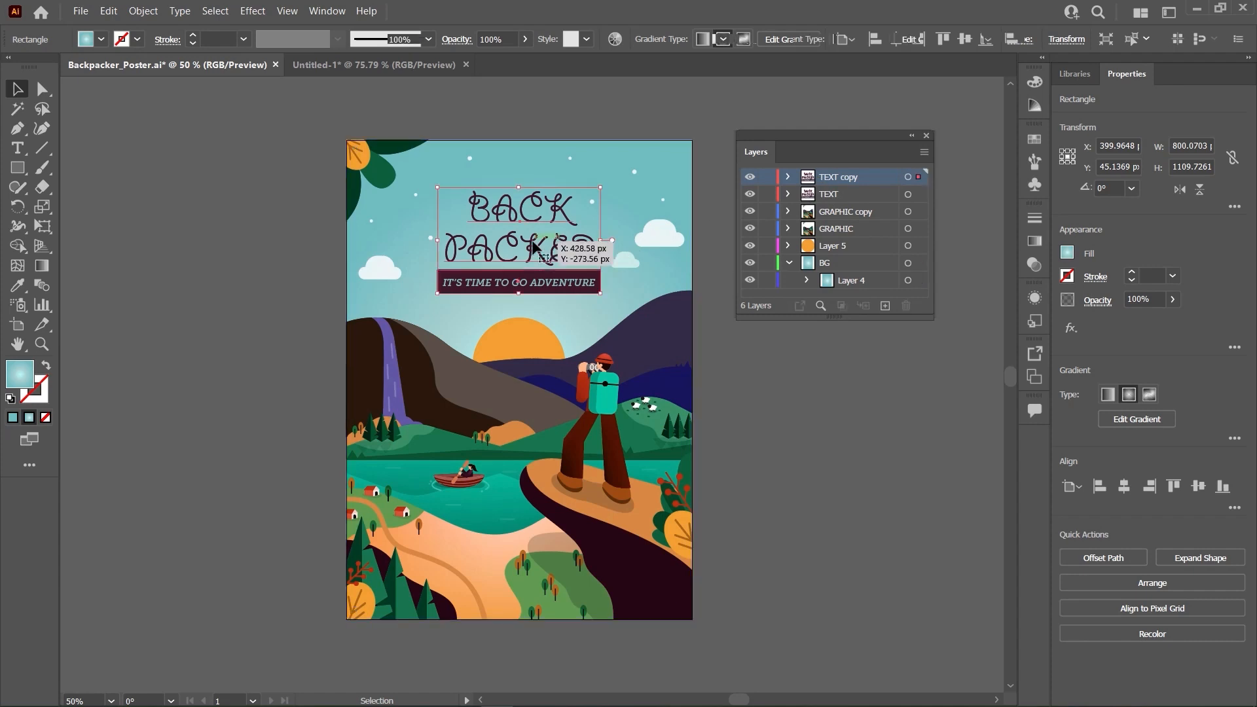
{"action": "double_click", "coordinate": [538, 252]}
{"action": "left_click", "coordinate": [538, 252]}
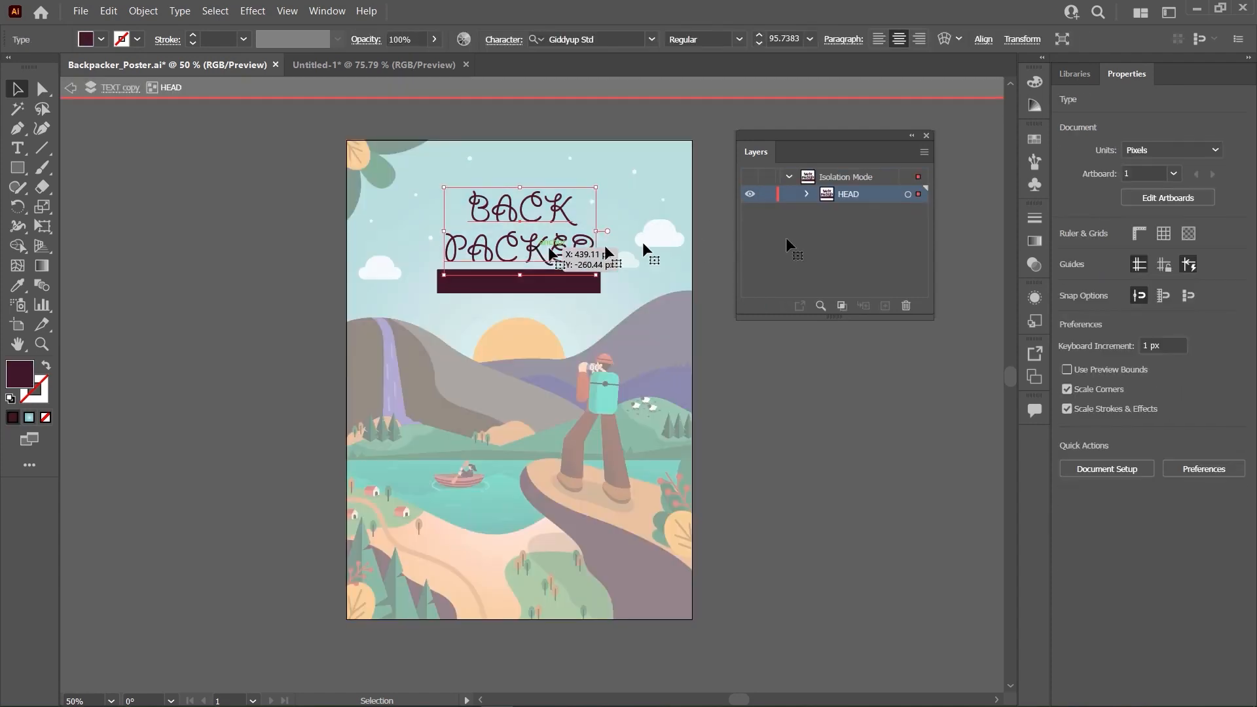
{"action": "left_click", "coordinate": [1231, 392]}
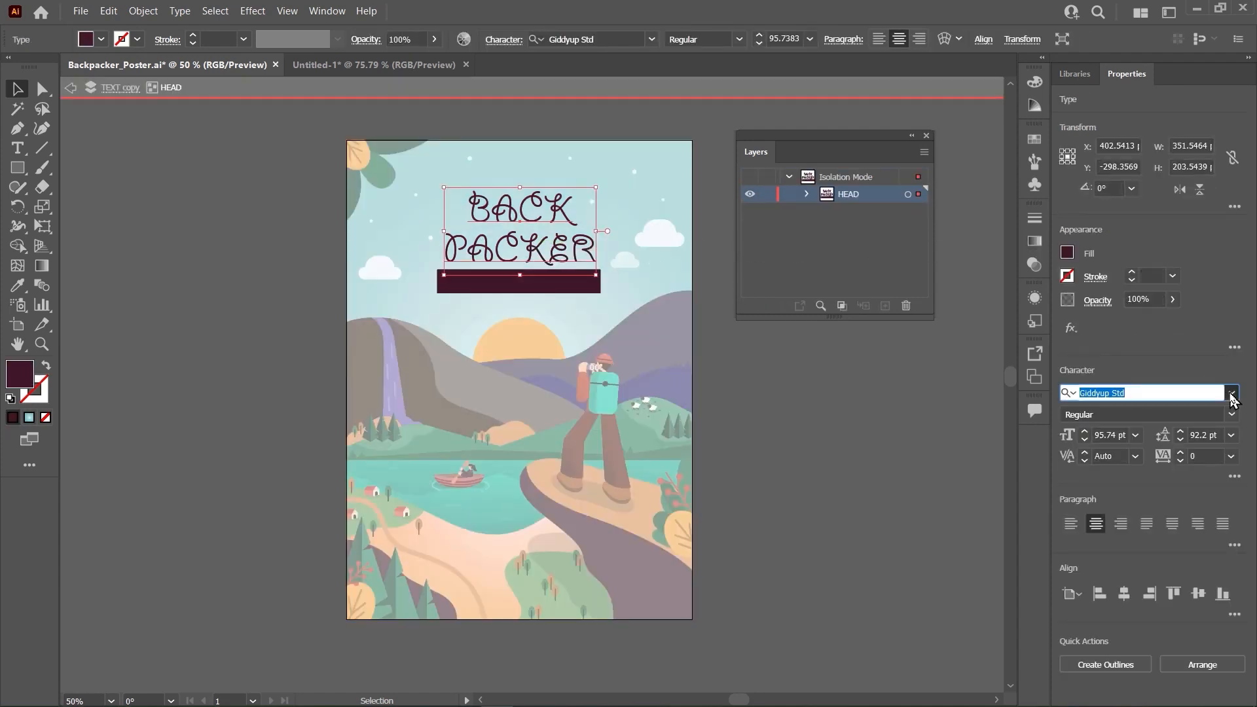
{"action": "left_click", "coordinate": [1131, 524]}
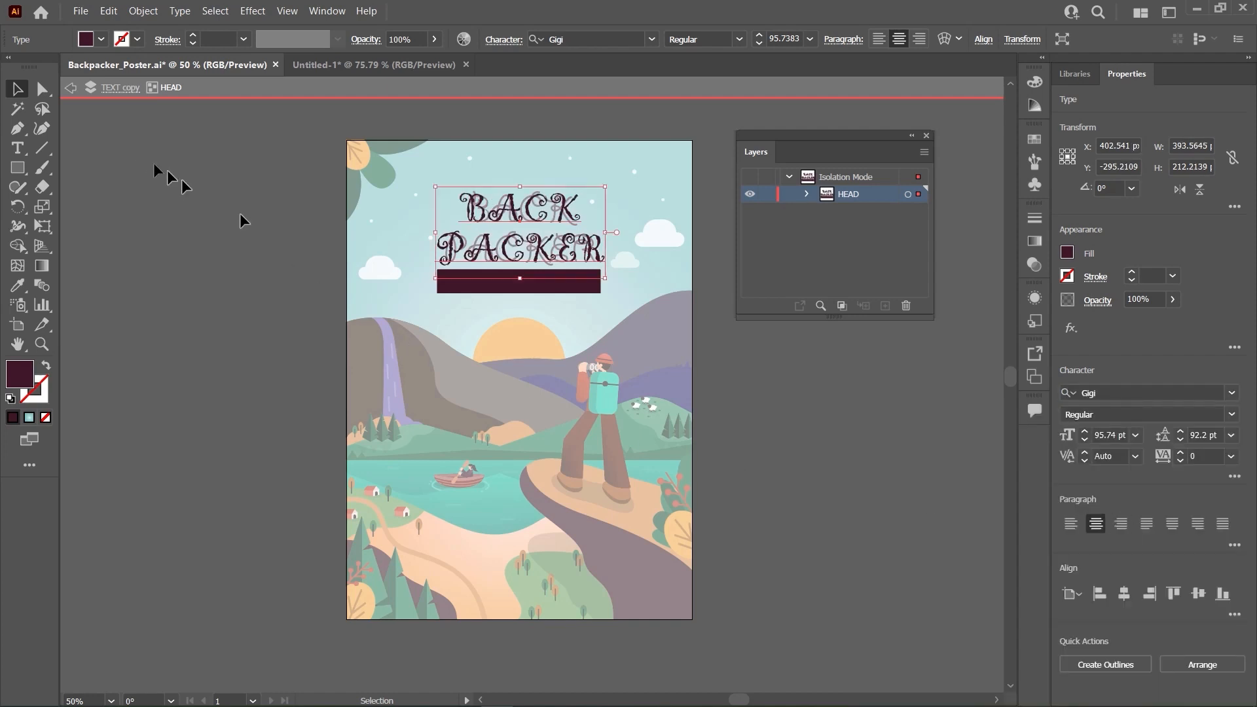
{"action": "double_click", "coordinate": [207, 189]}
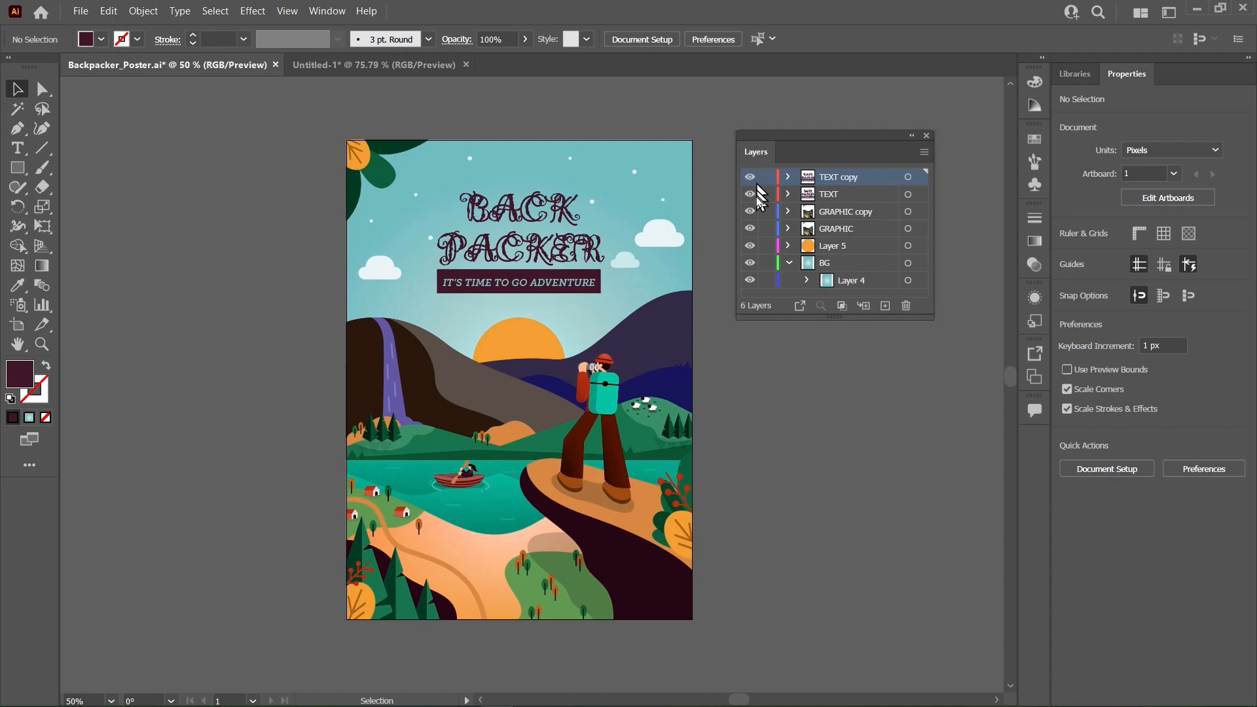
Toggle the TEXT and TEXT copy layers to compare the two headings, leaving TEXT hidden and TEXT copy shown
{"action": "left_click", "coordinate": [750, 193]}
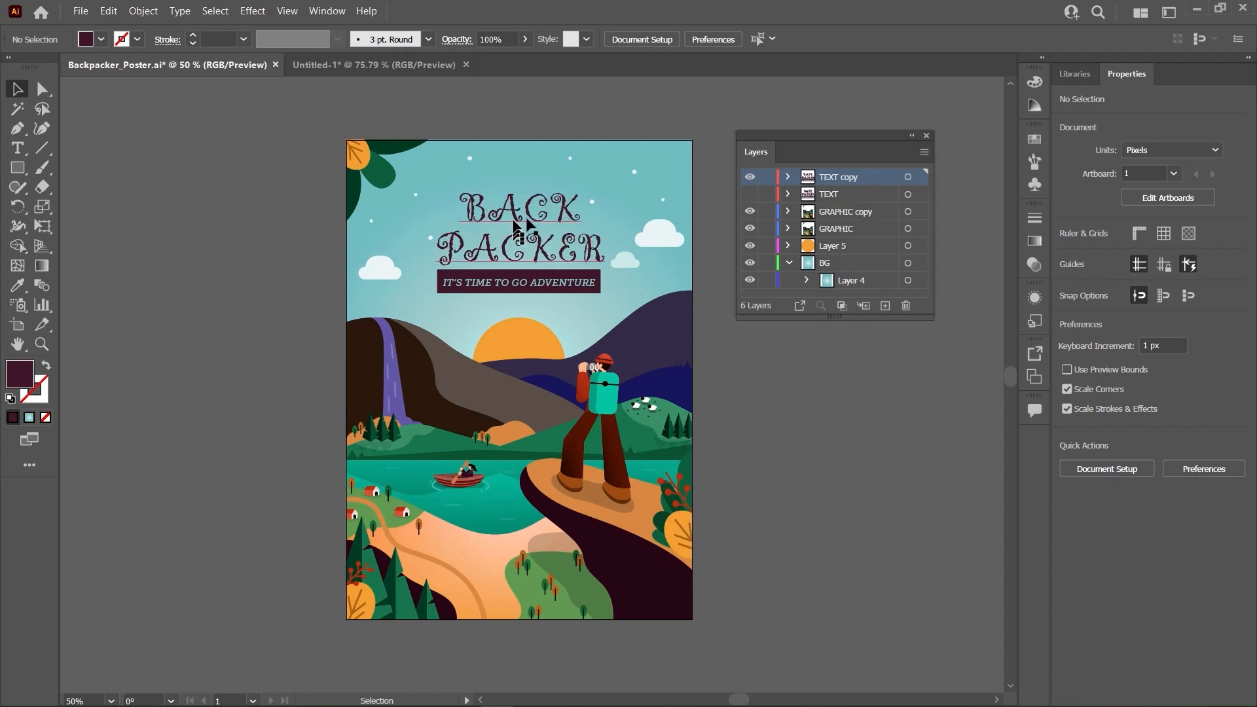
{"action": "left_click", "coordinate": [750, 195]}
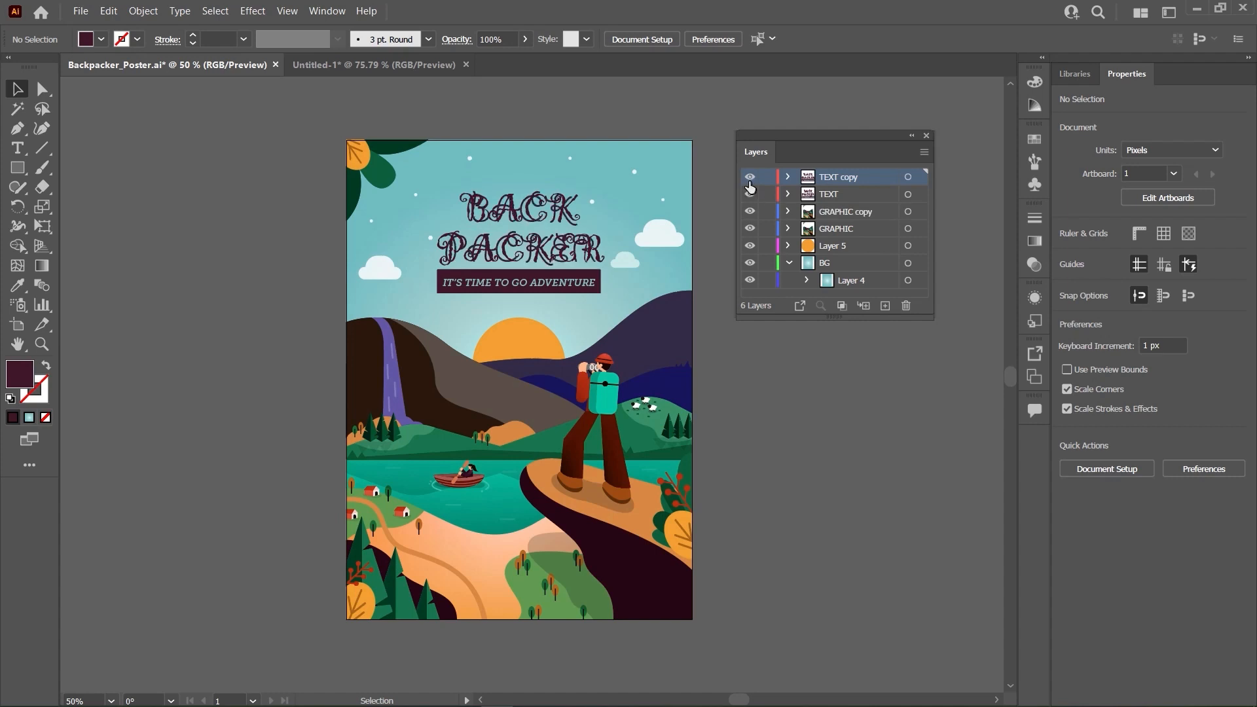
{"action": "left_click", "coordinate": [750, 177]}
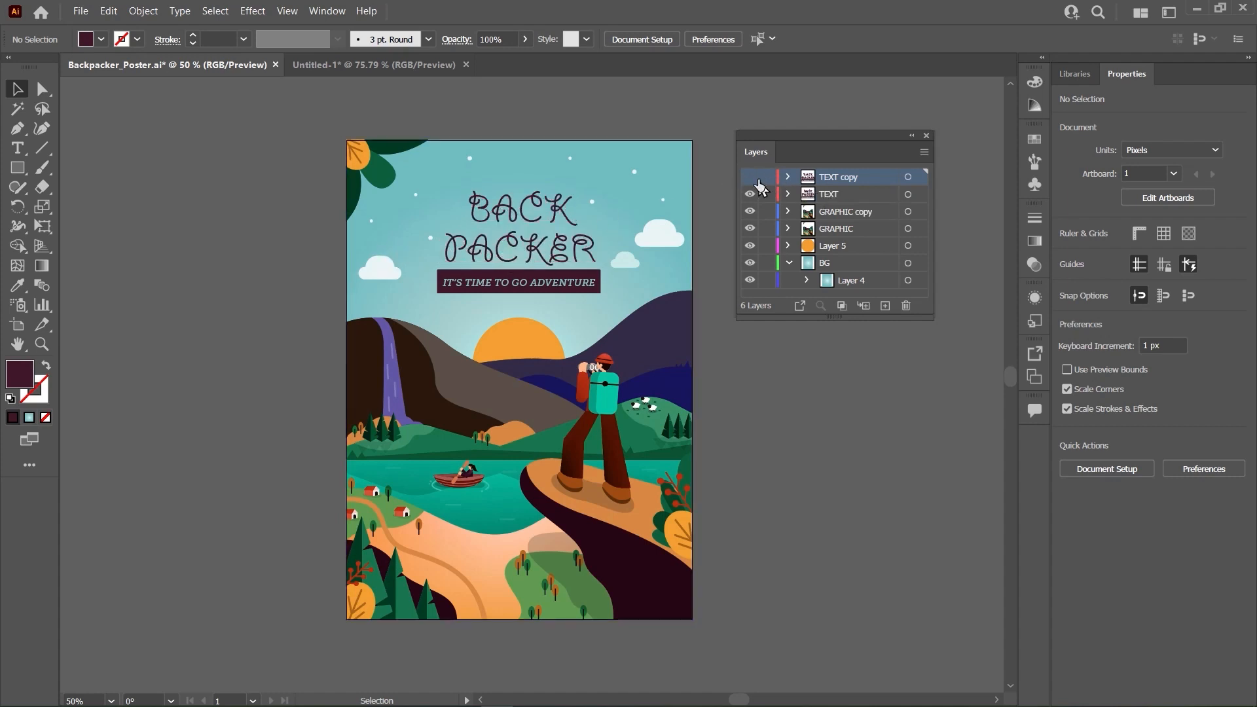
{"action": "left_click", "coordinate": [750, 177]}
{"action": "left_click", "coordinate": [750, 194]}
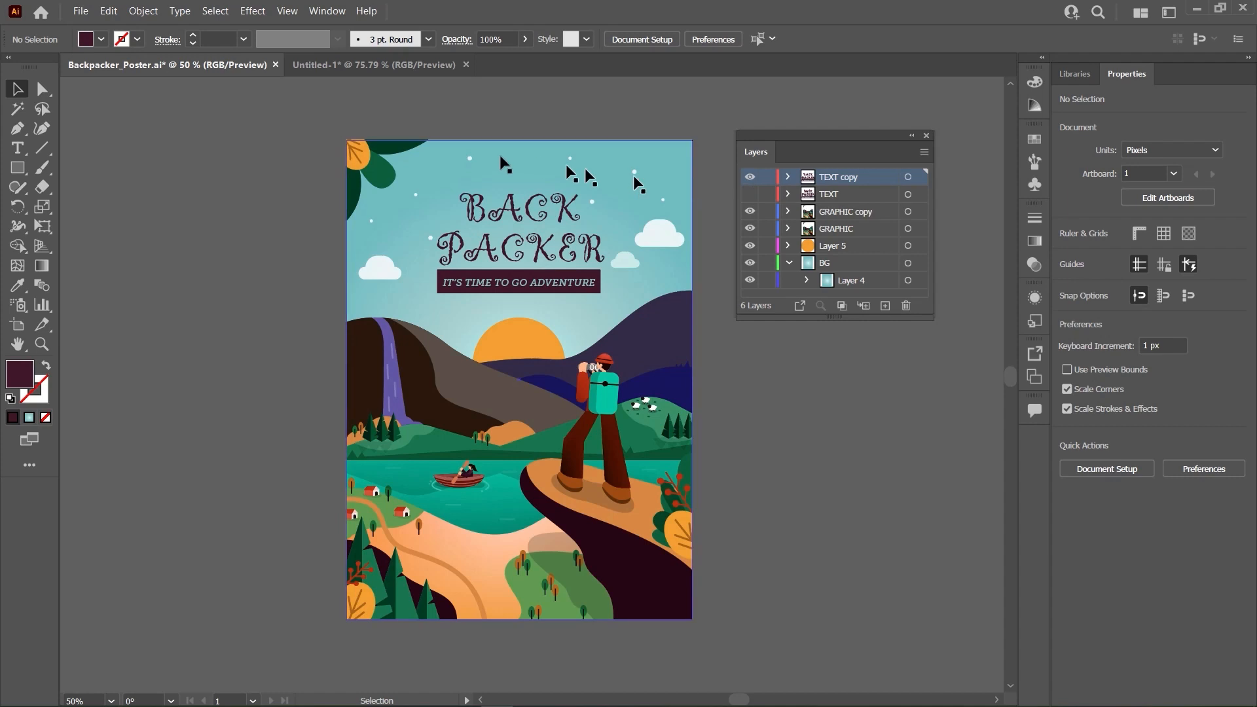